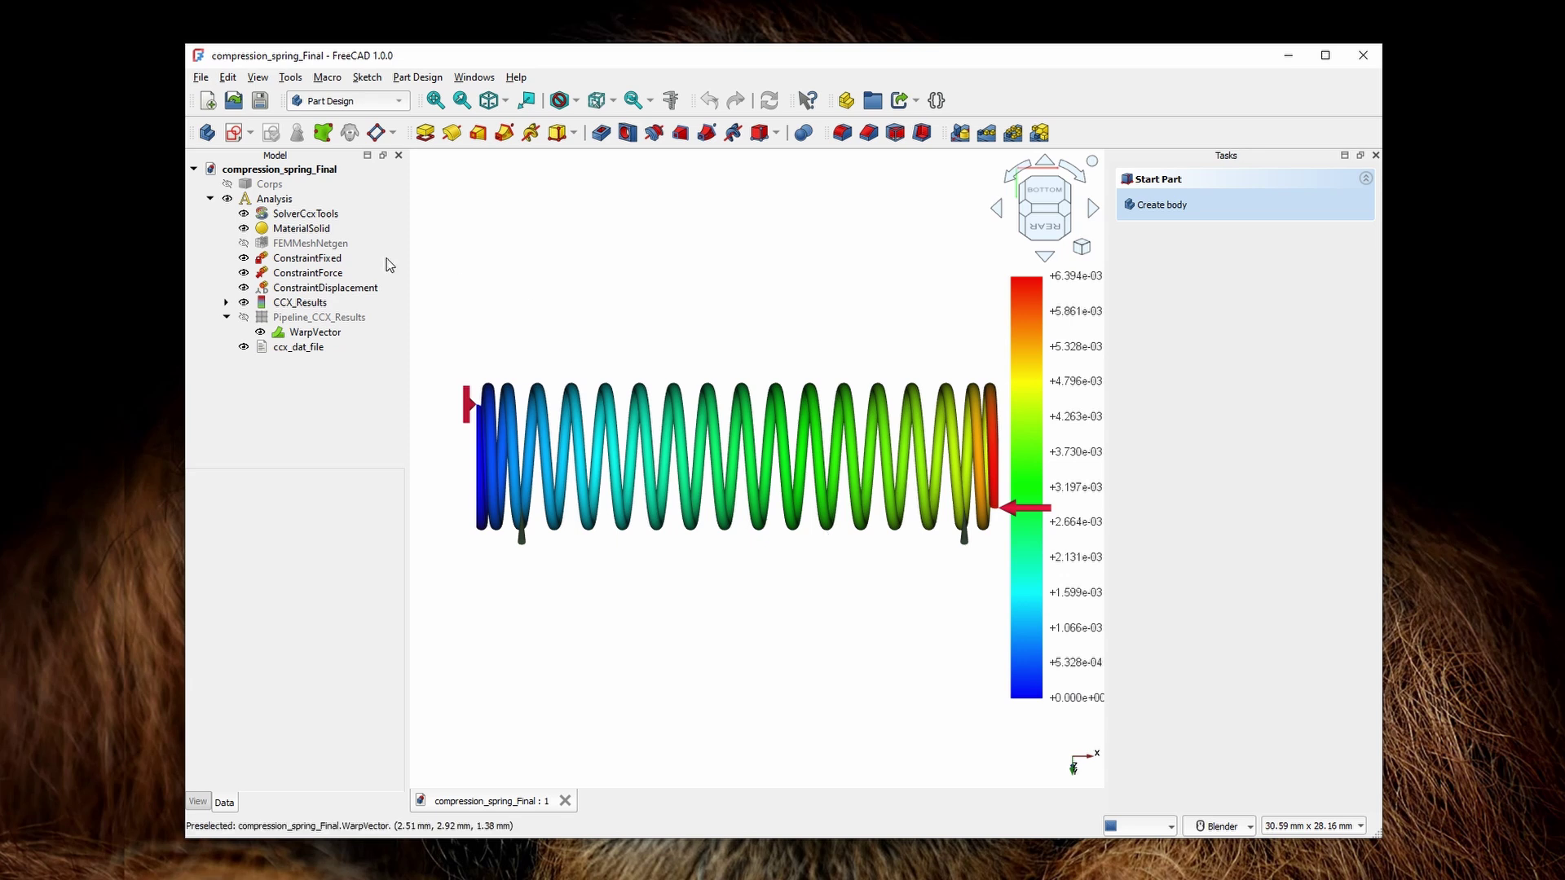
- Create a new empty document and save it as compression_spring_Demo in the Compression Spring folder
click(207, 101)
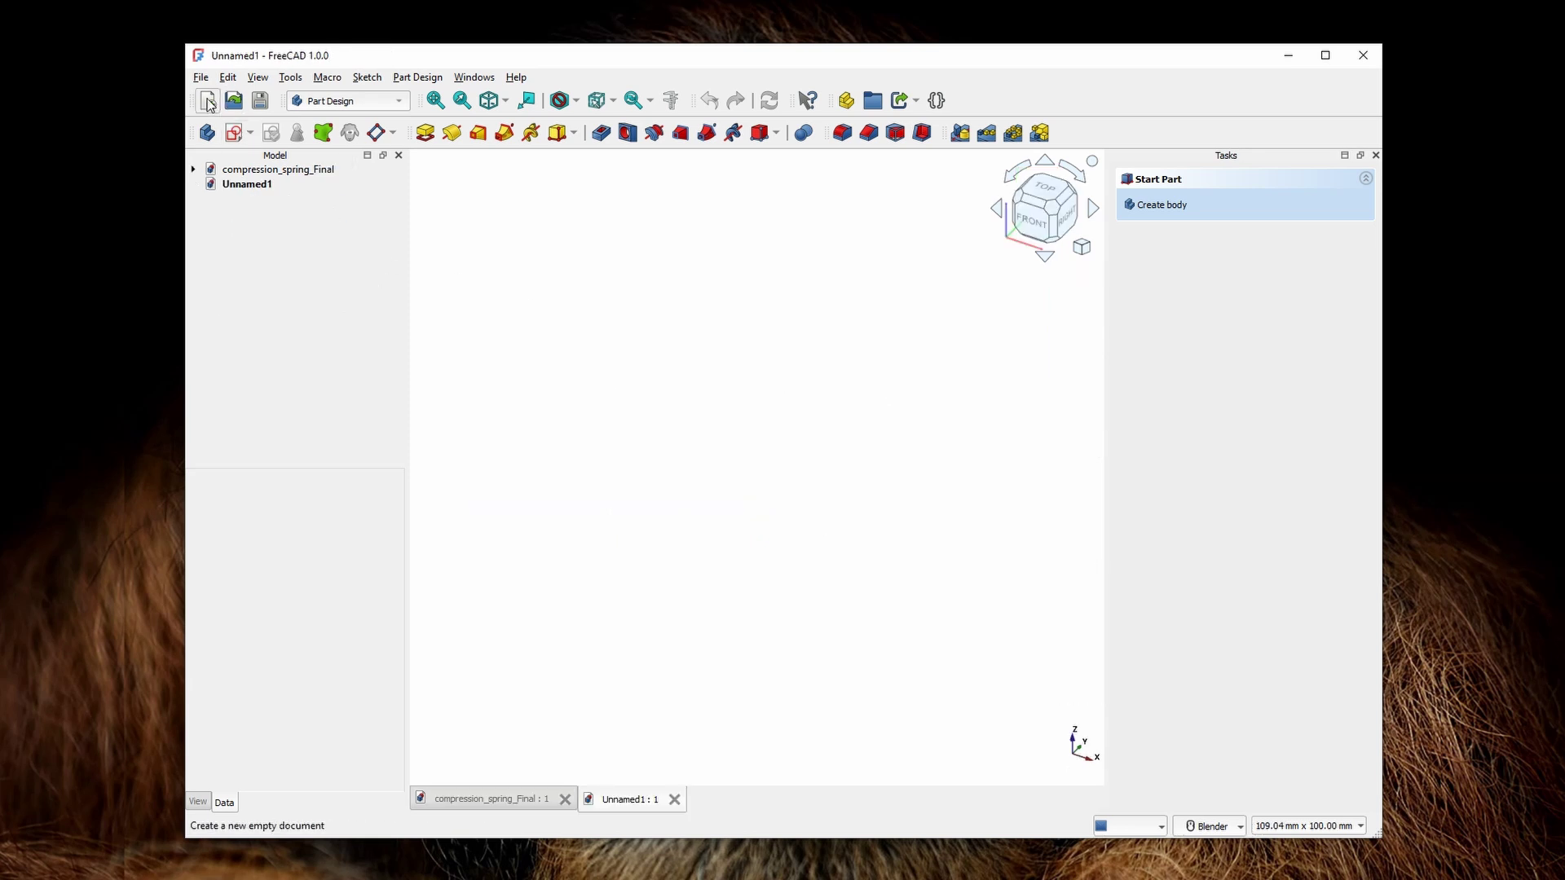
click(200, 77)
click(244, 150)
click(412, 476)
key(BackSpace)
key(BackSpace)
key(BackSpace)
key(BackSpace)
key(BackSpace)
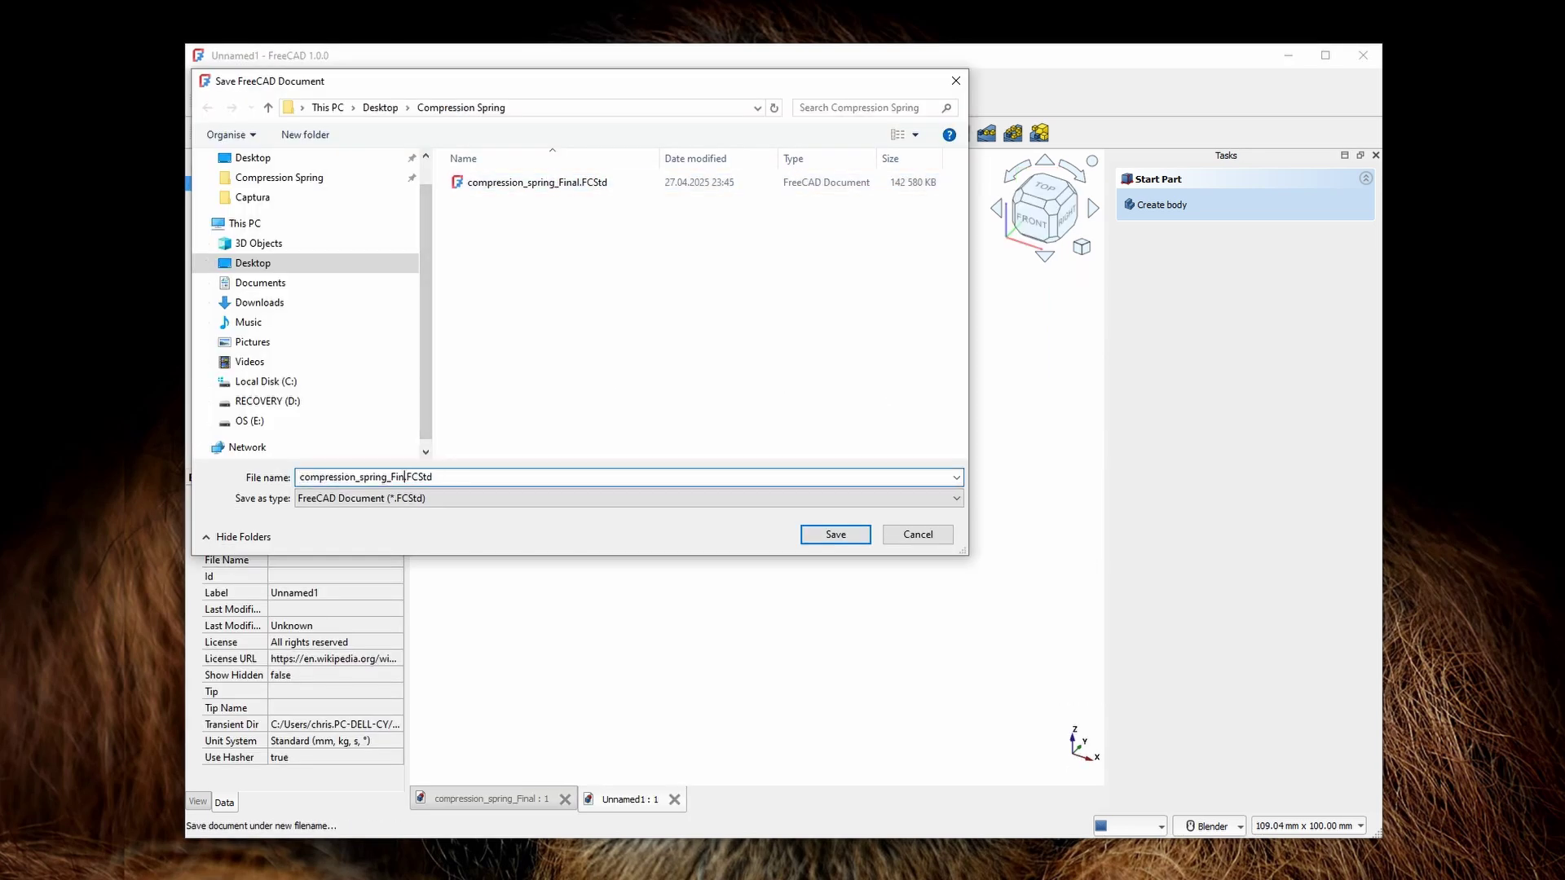
text(Demo)
click(835, 534)
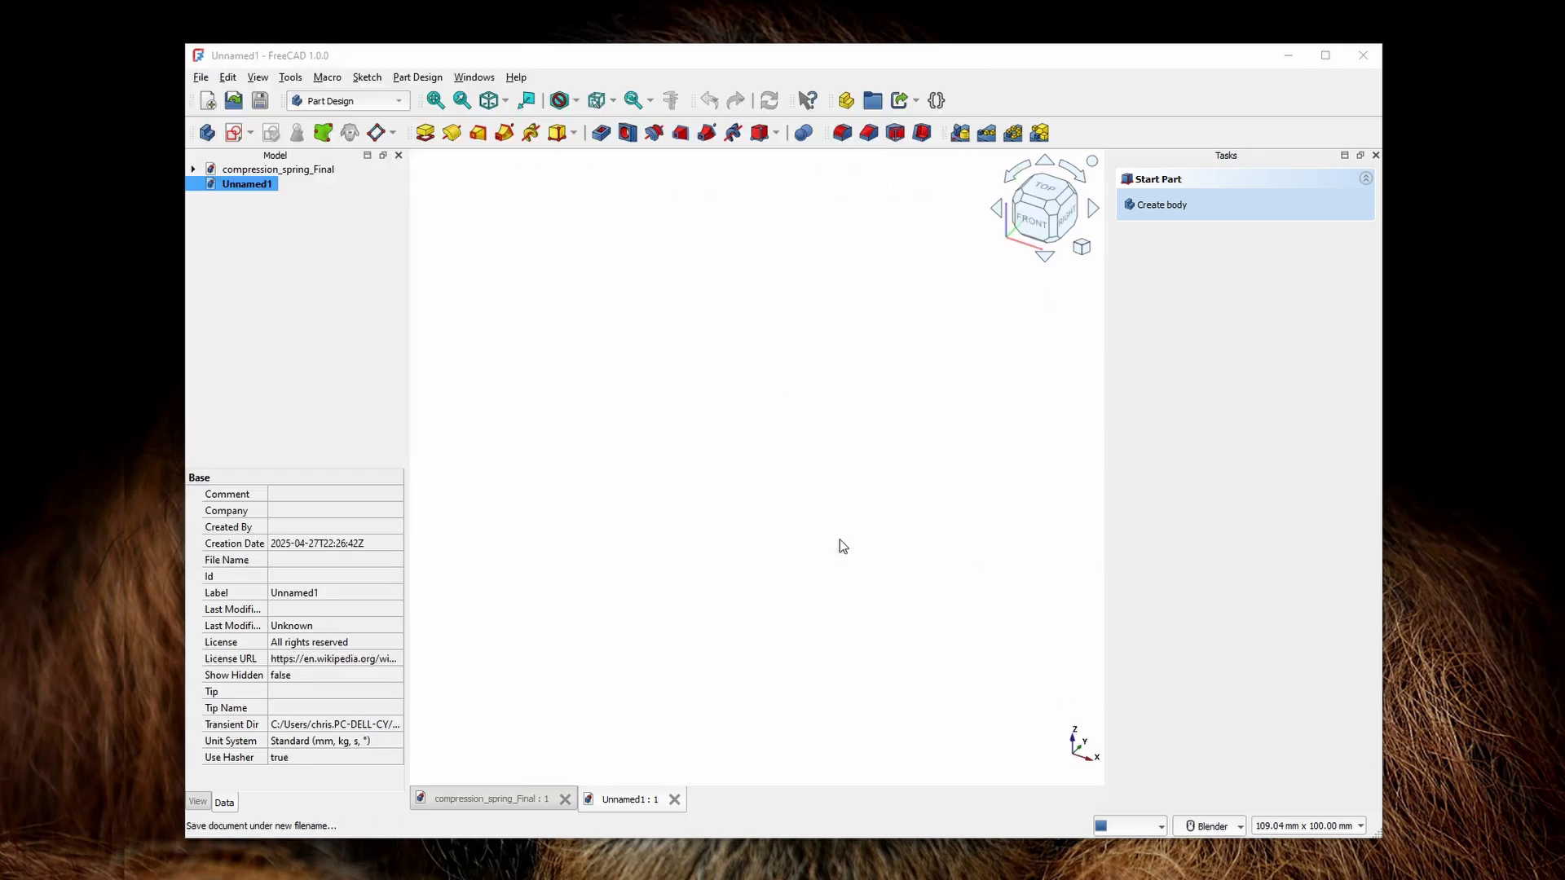
- Import compression_spring.stp into the document with the default STEP import options
click(200, 77)
click(242, 297)
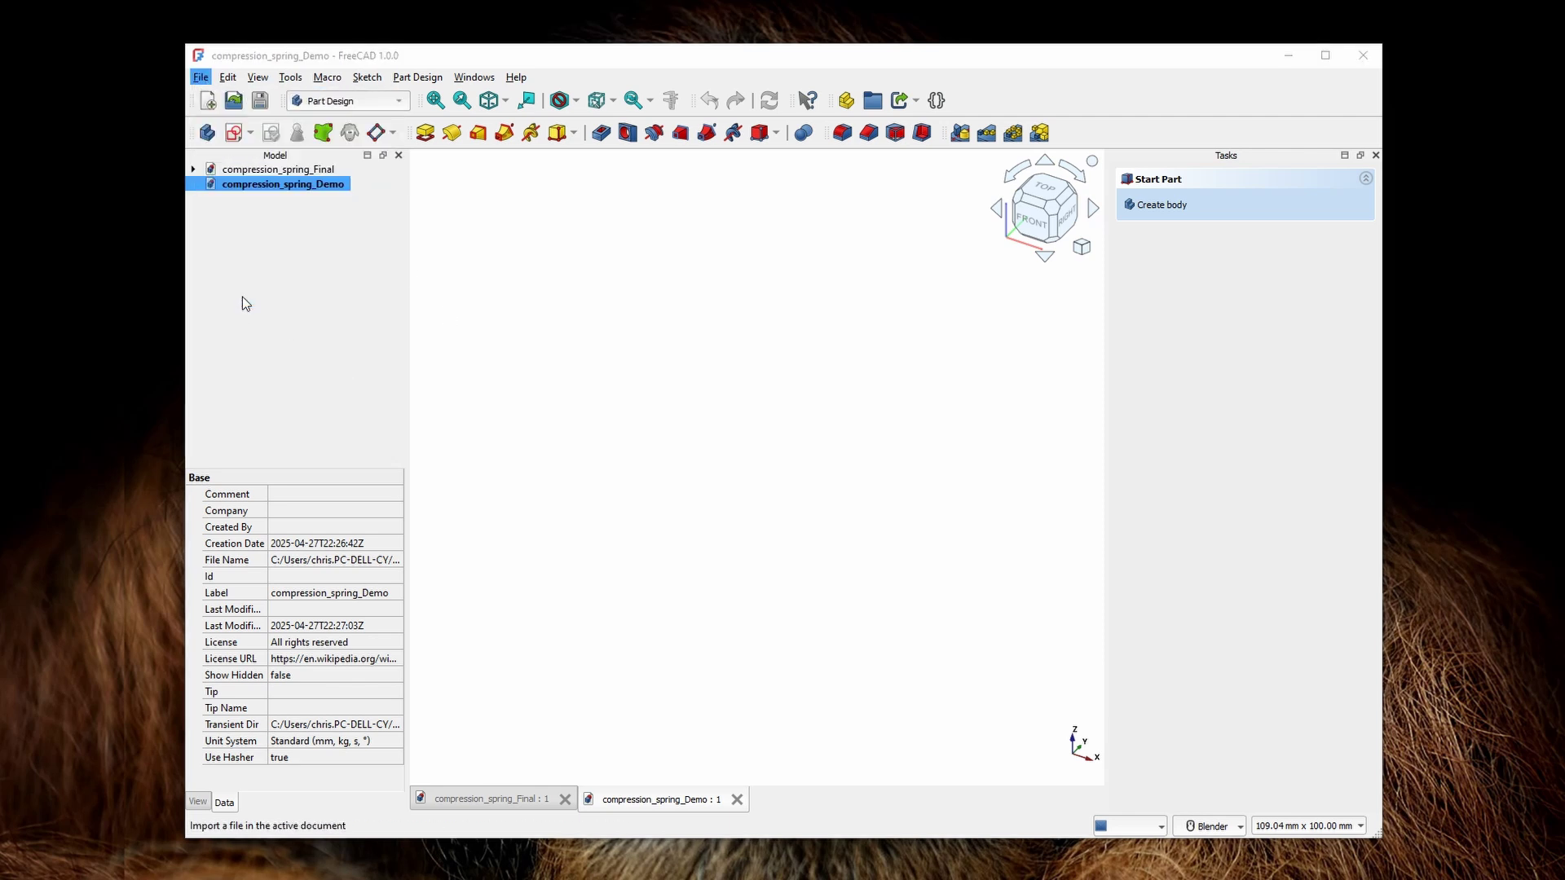
click(502, 179)
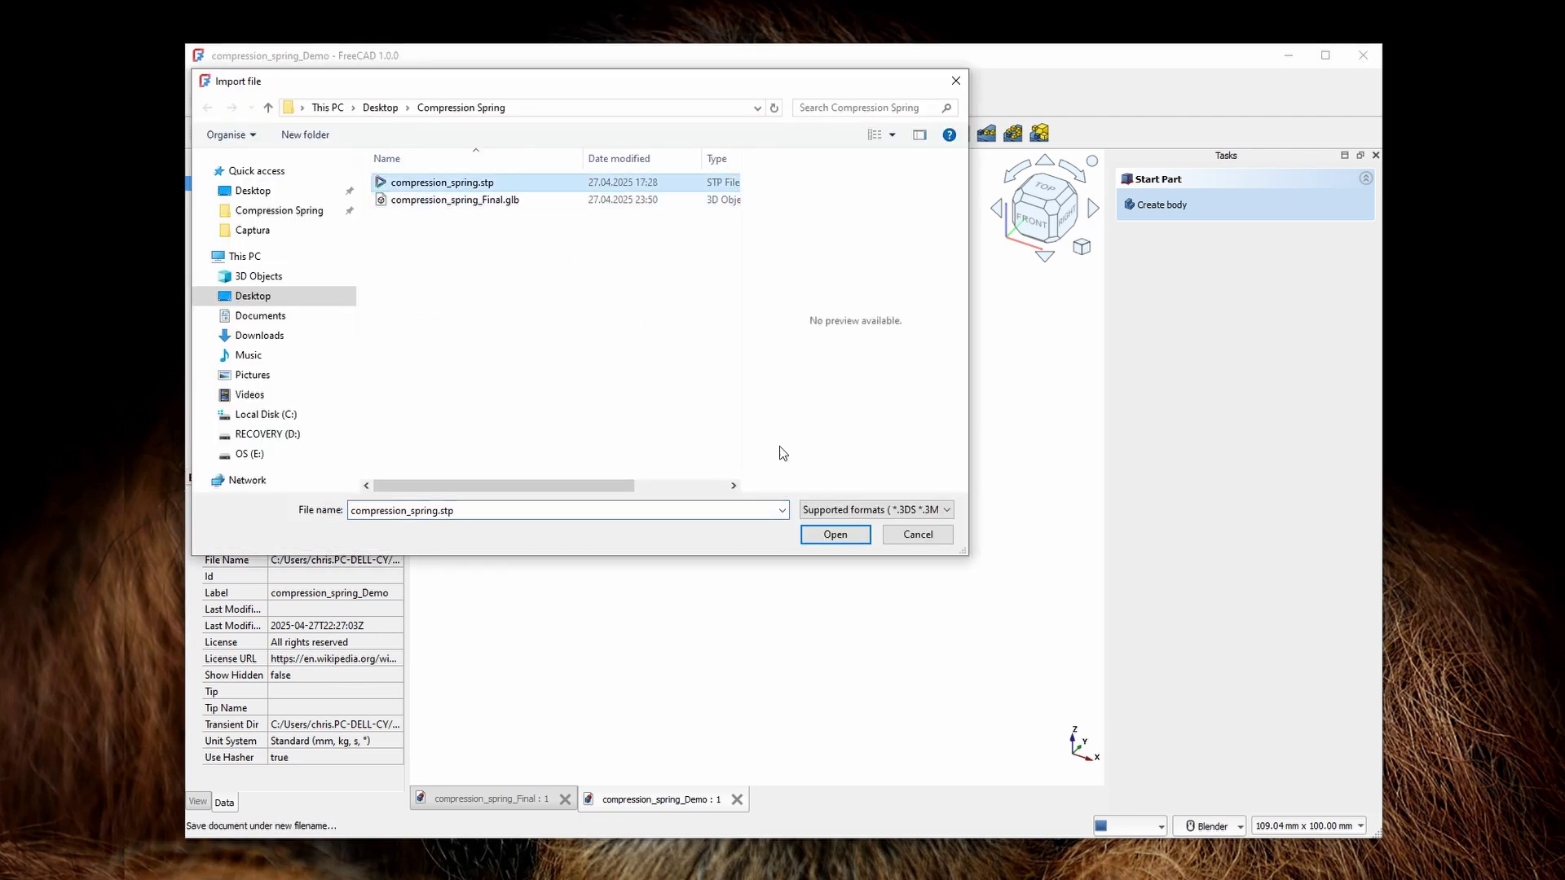
click(835, 534)
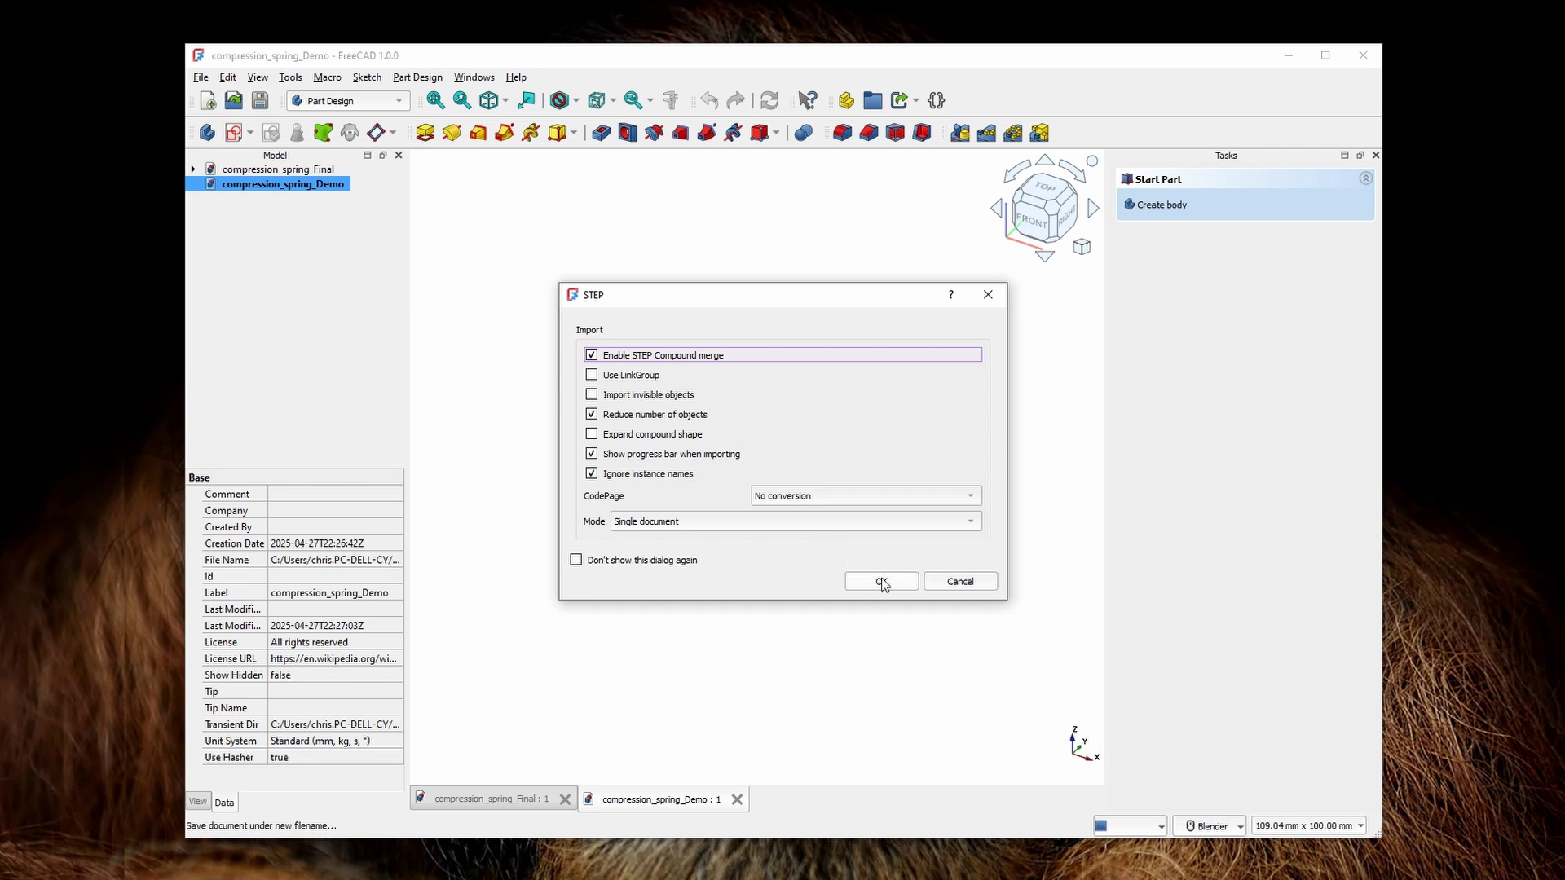
click(881, 581)
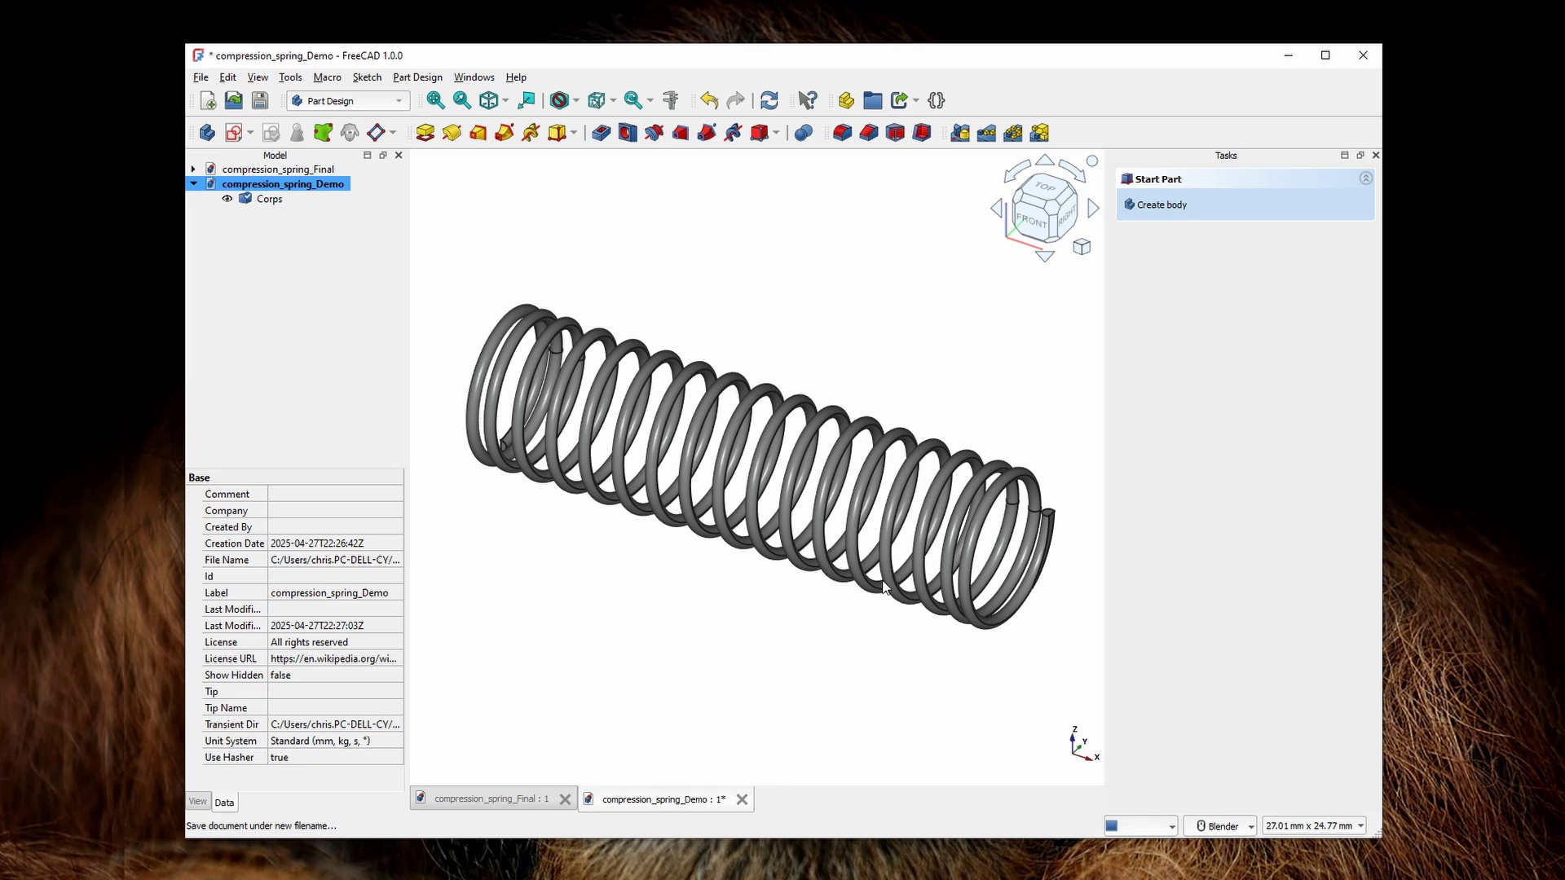
- Switch to the FEM workbench and create an analysis container with the default solver
click(397, 100)
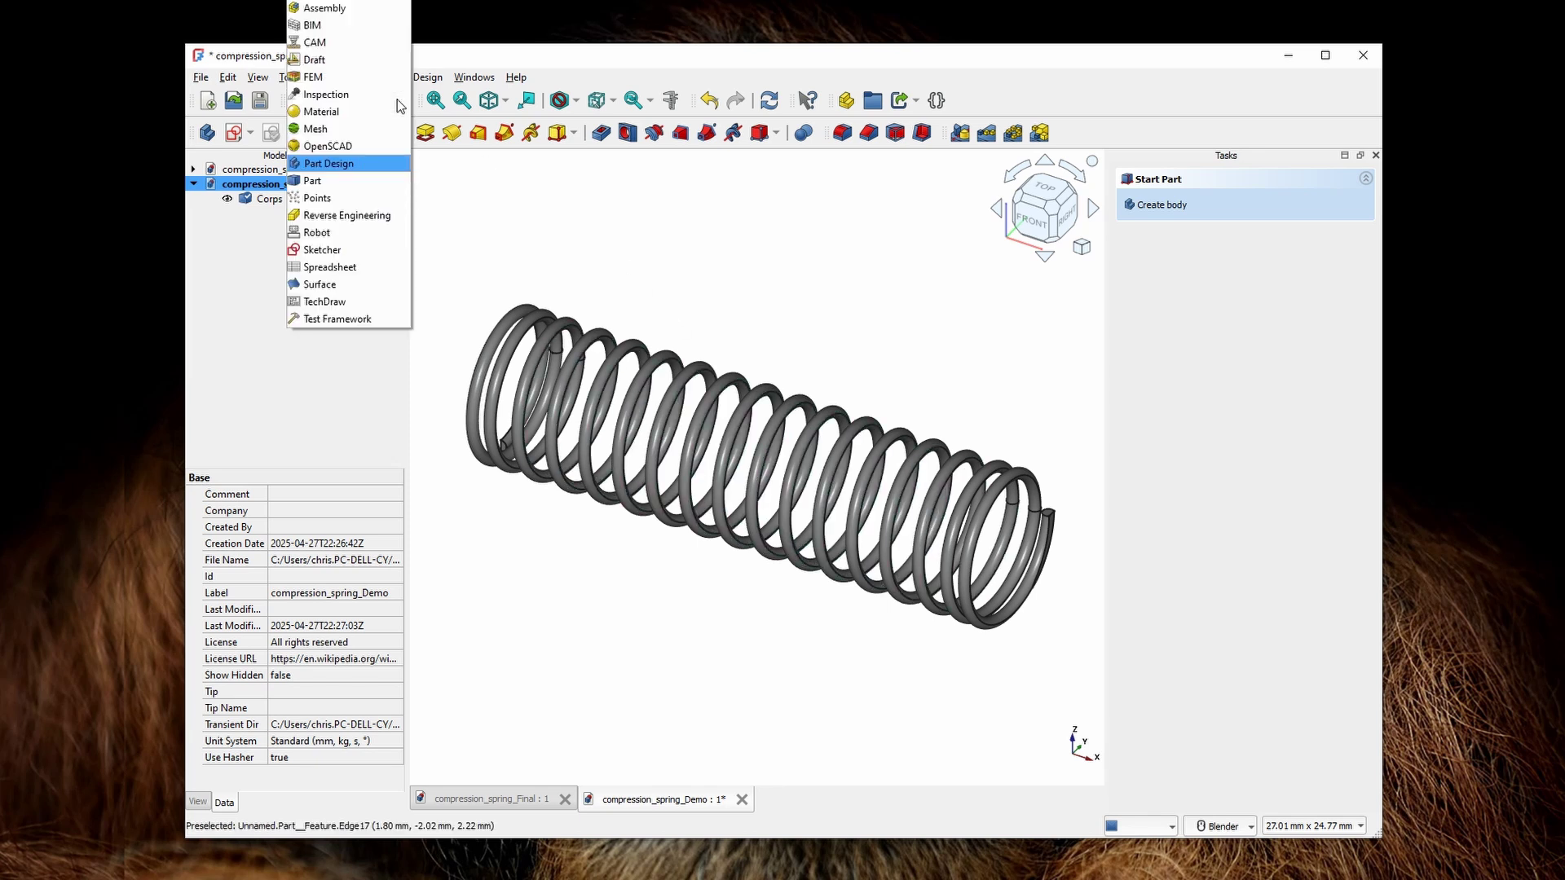
click(348, 78)
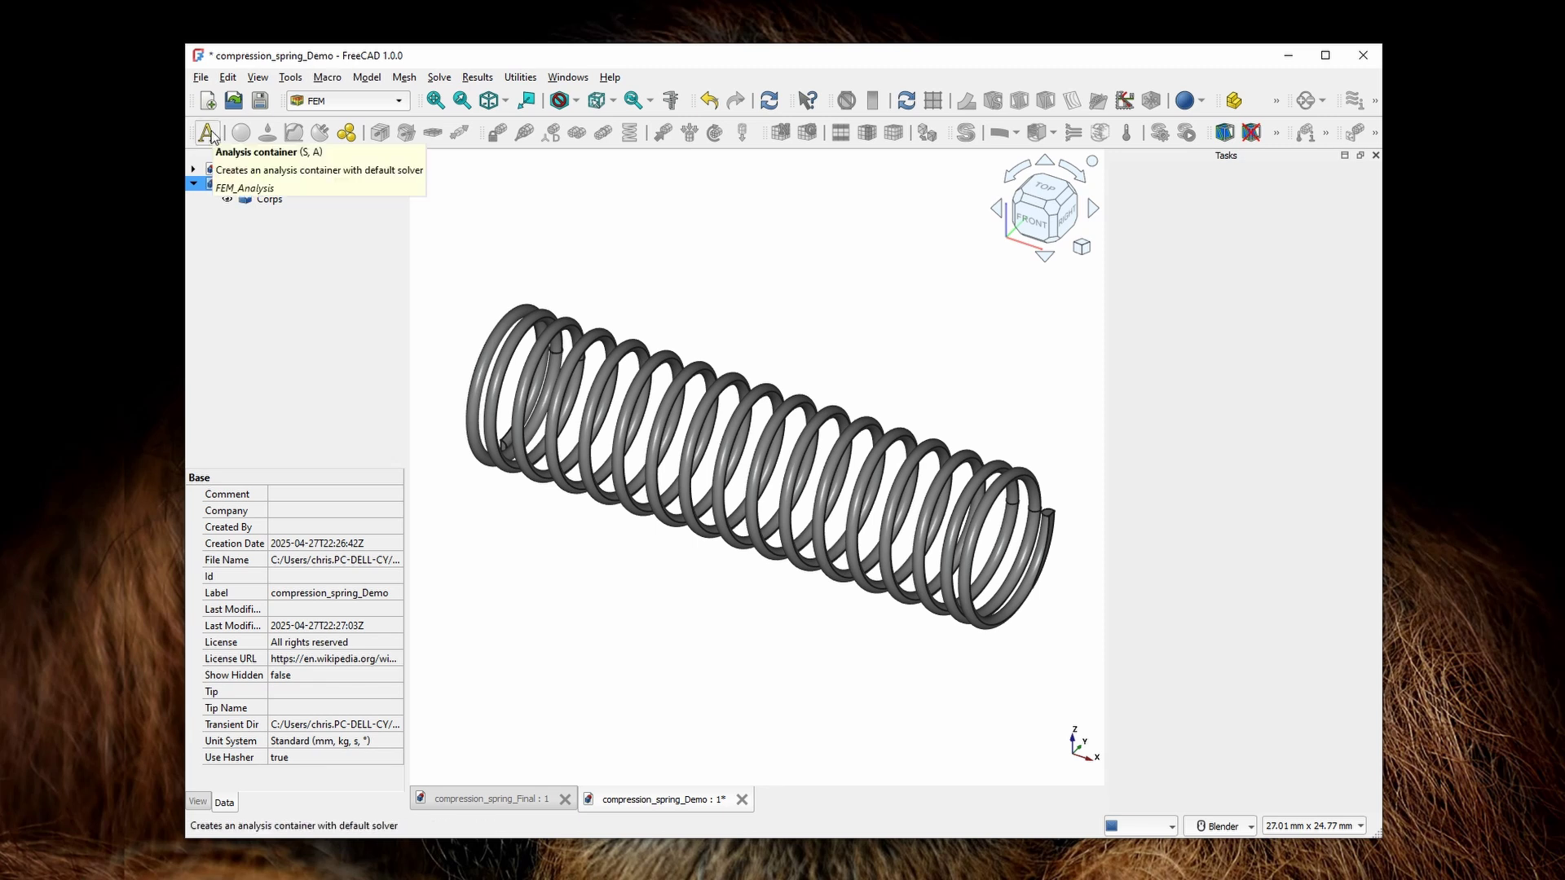
click(208, 133)
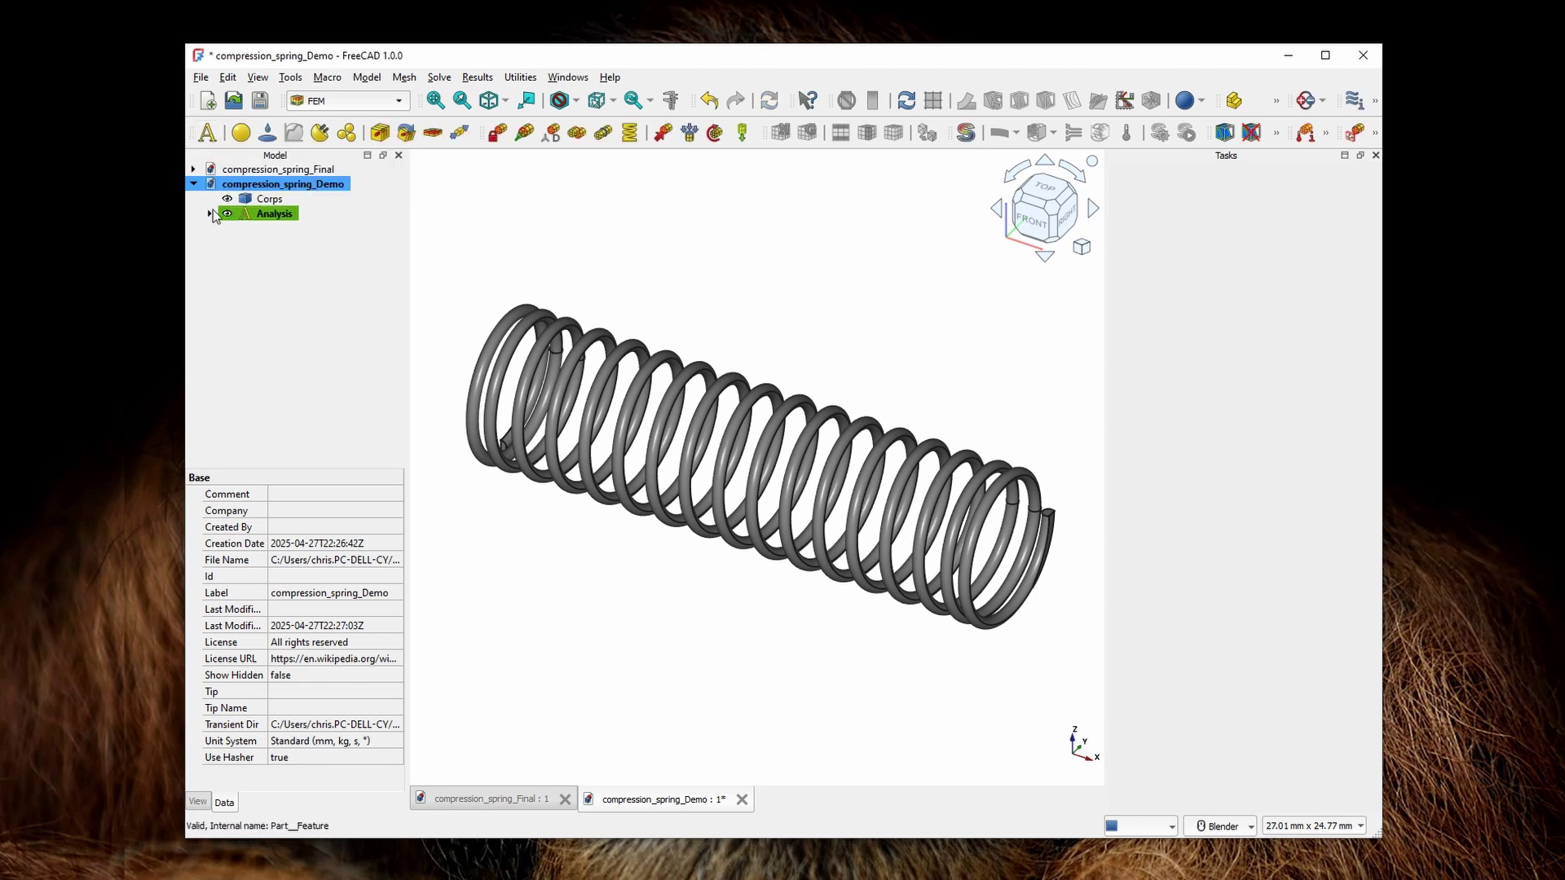
click(210, 214)
- Add a solid material to the analysis and assign Invar-Generic to it
click(241, 133)
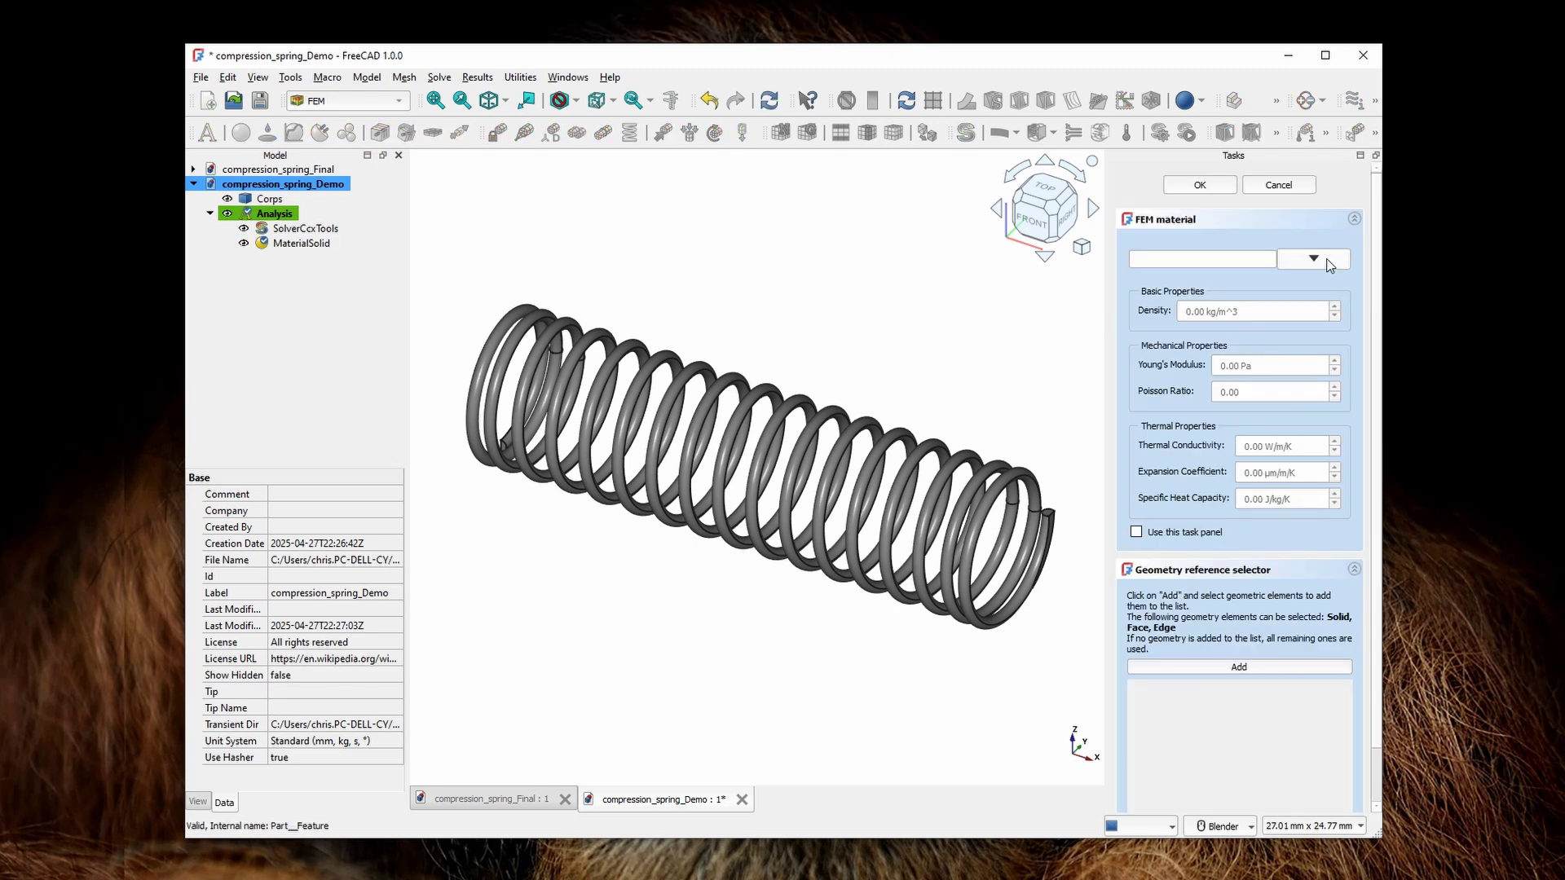
click(1313, 259)
click(1212, 308)
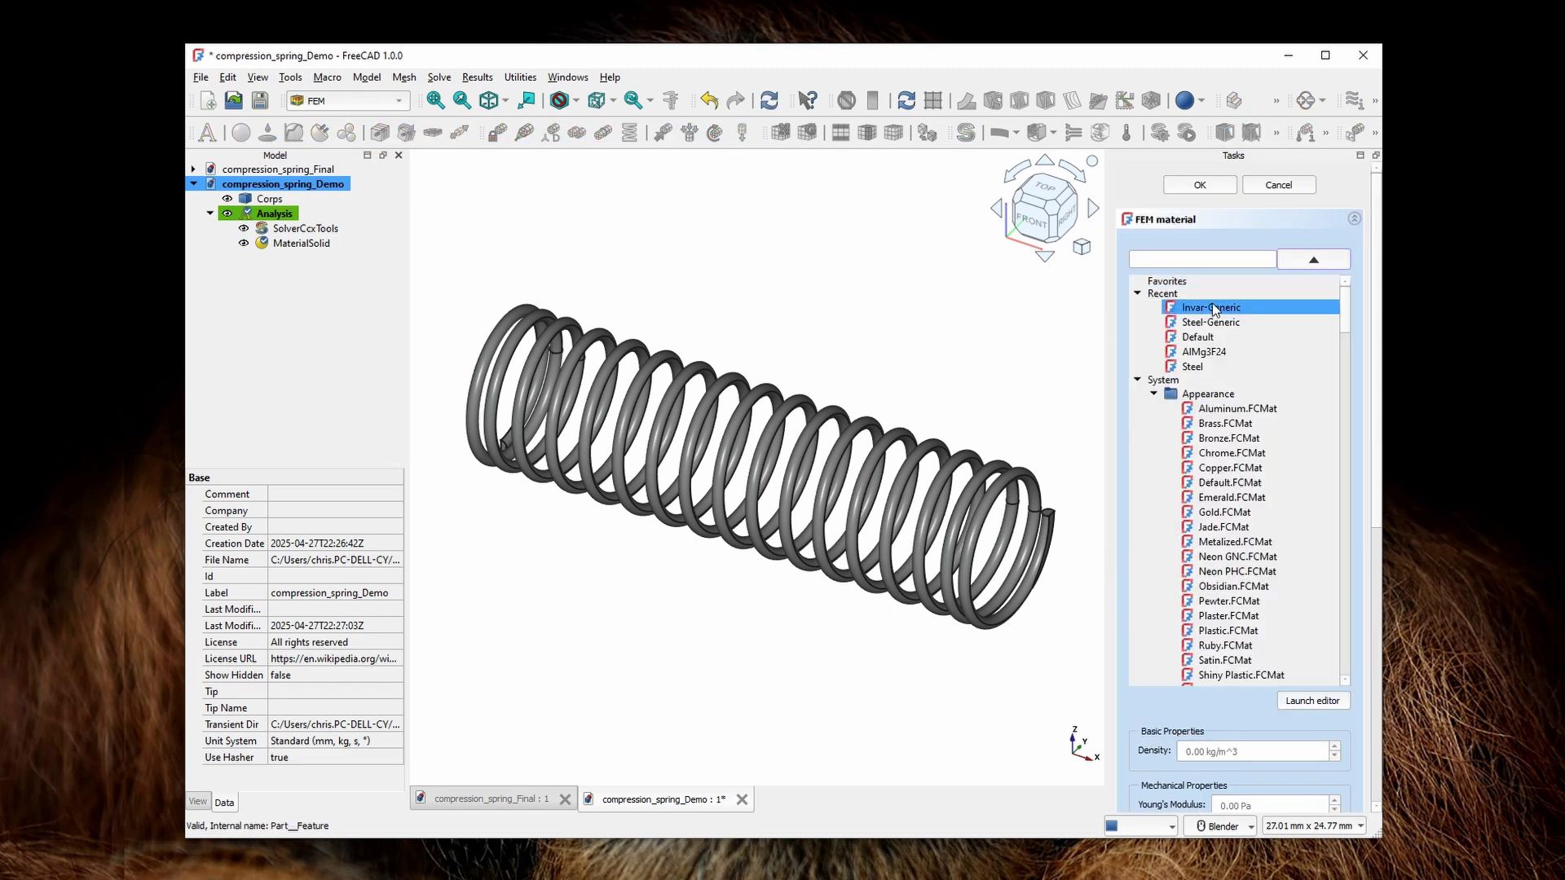
click(1200, 185)
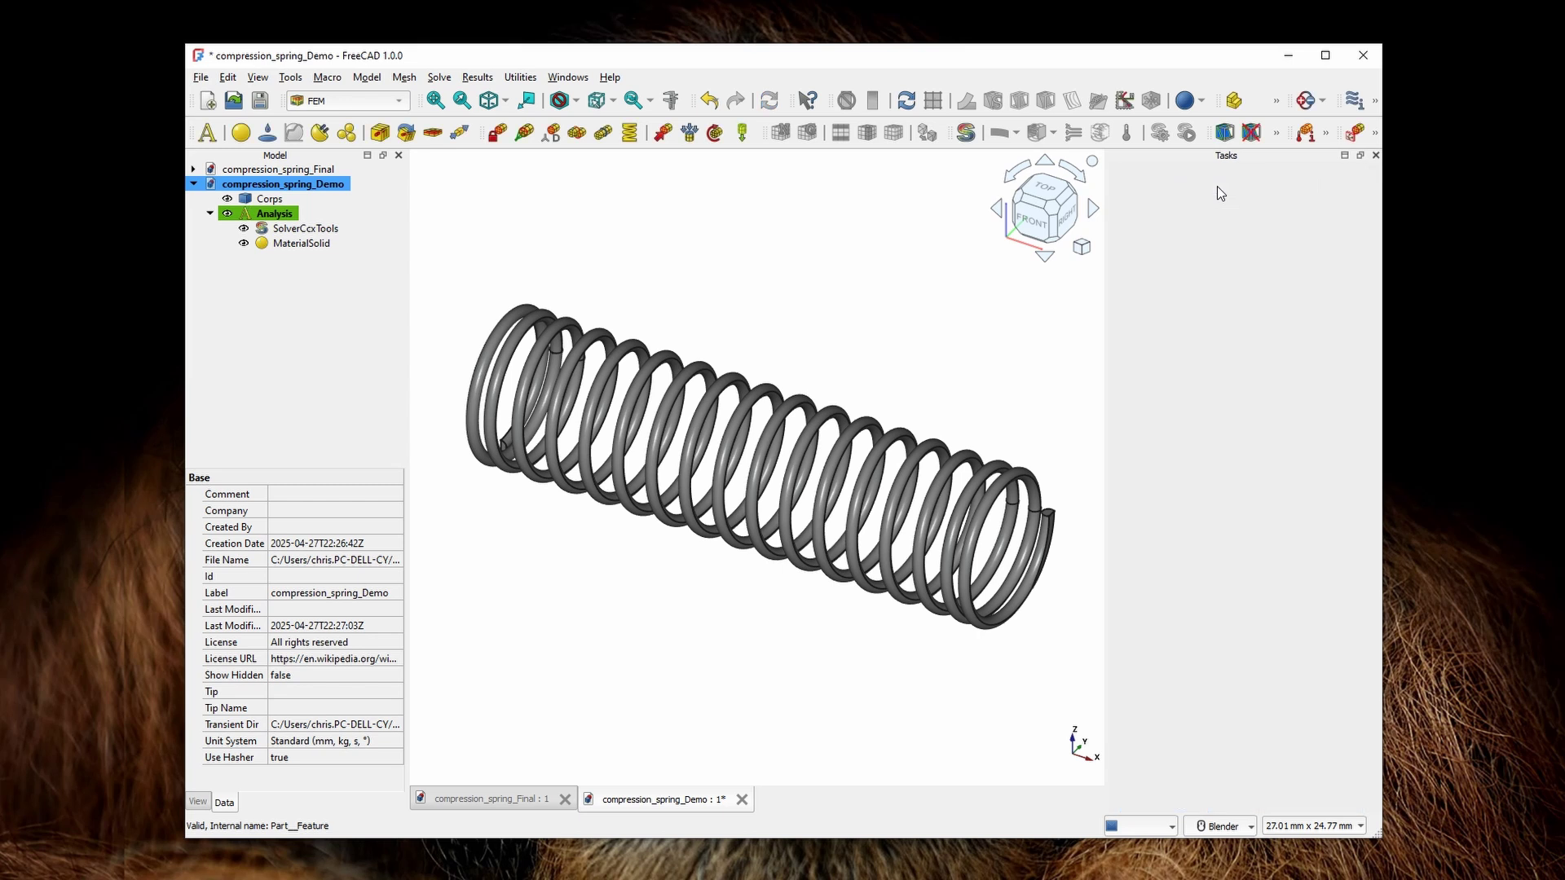
- Generate a Netgen mesh of the spring body Corps with the default second-order, Moderate fineness parameters
click(271, 199)
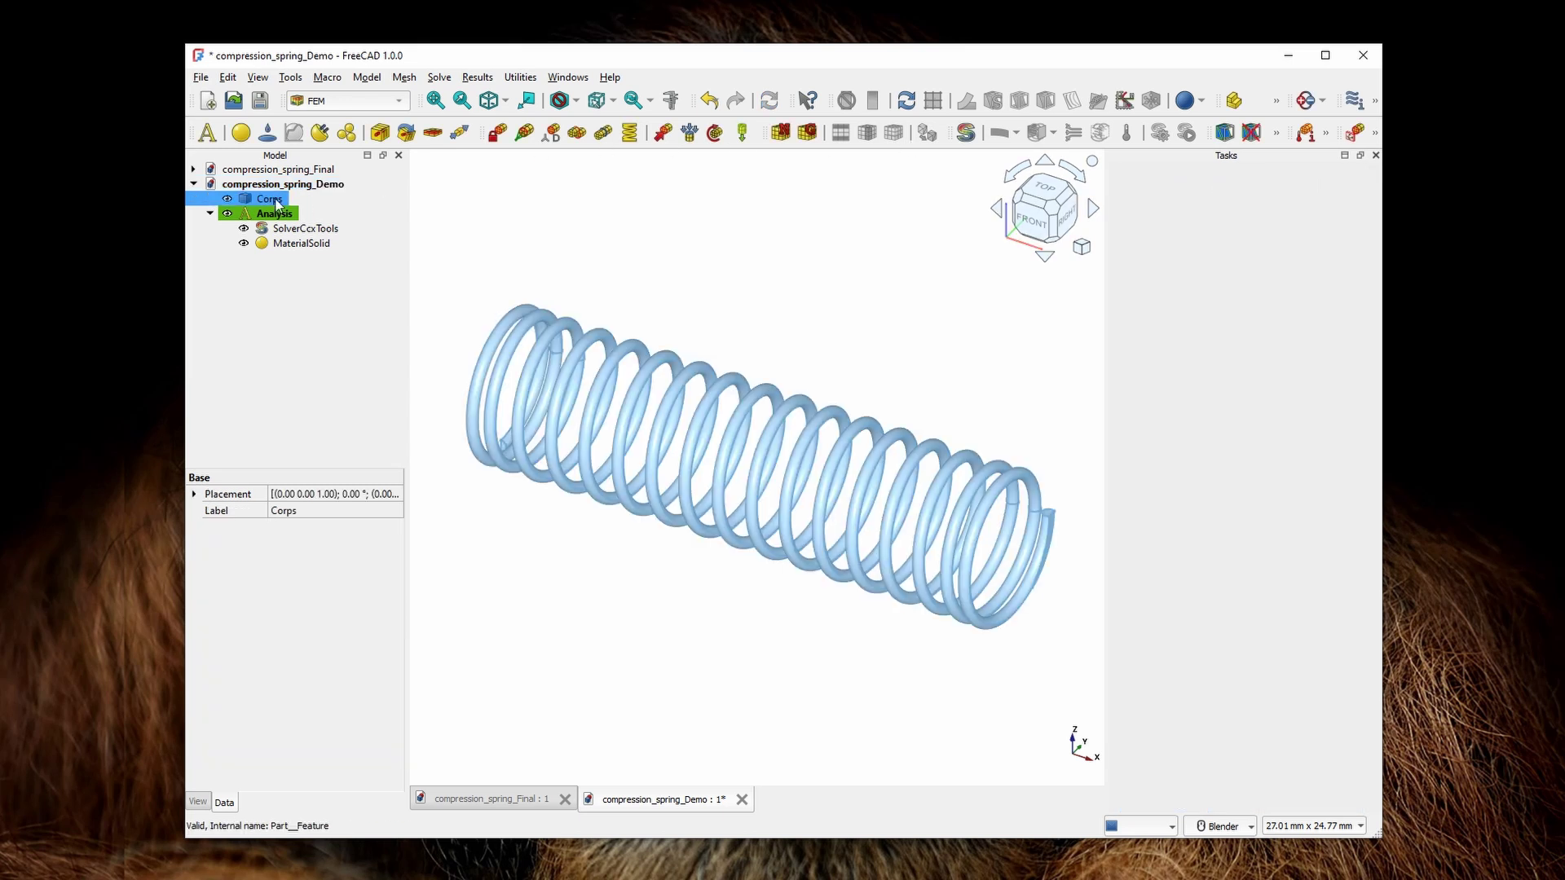
click(780, 133)
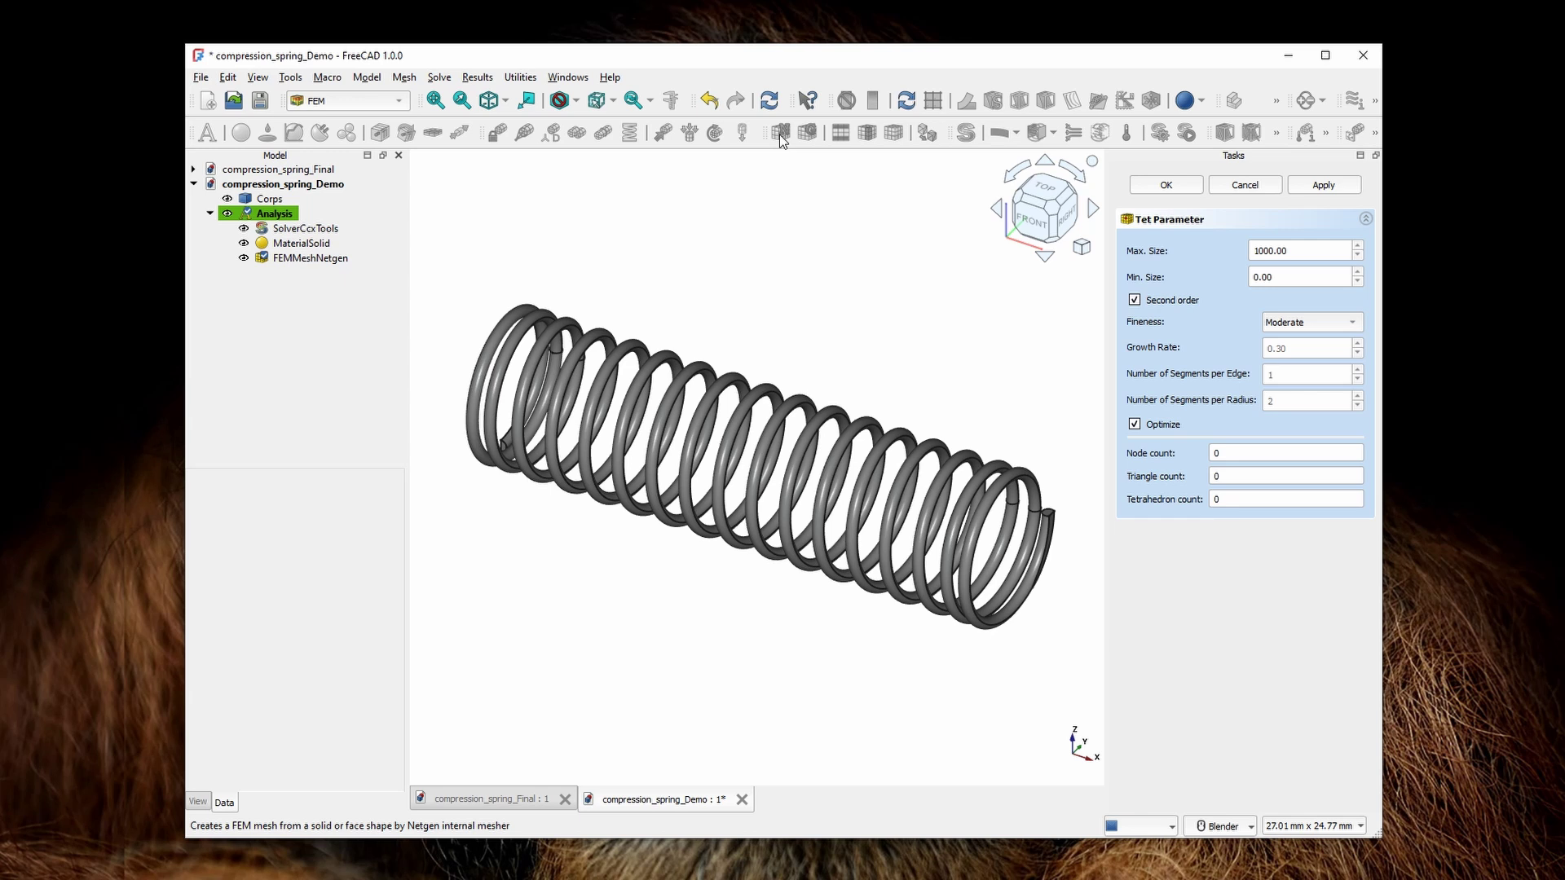
click(1336, 183)
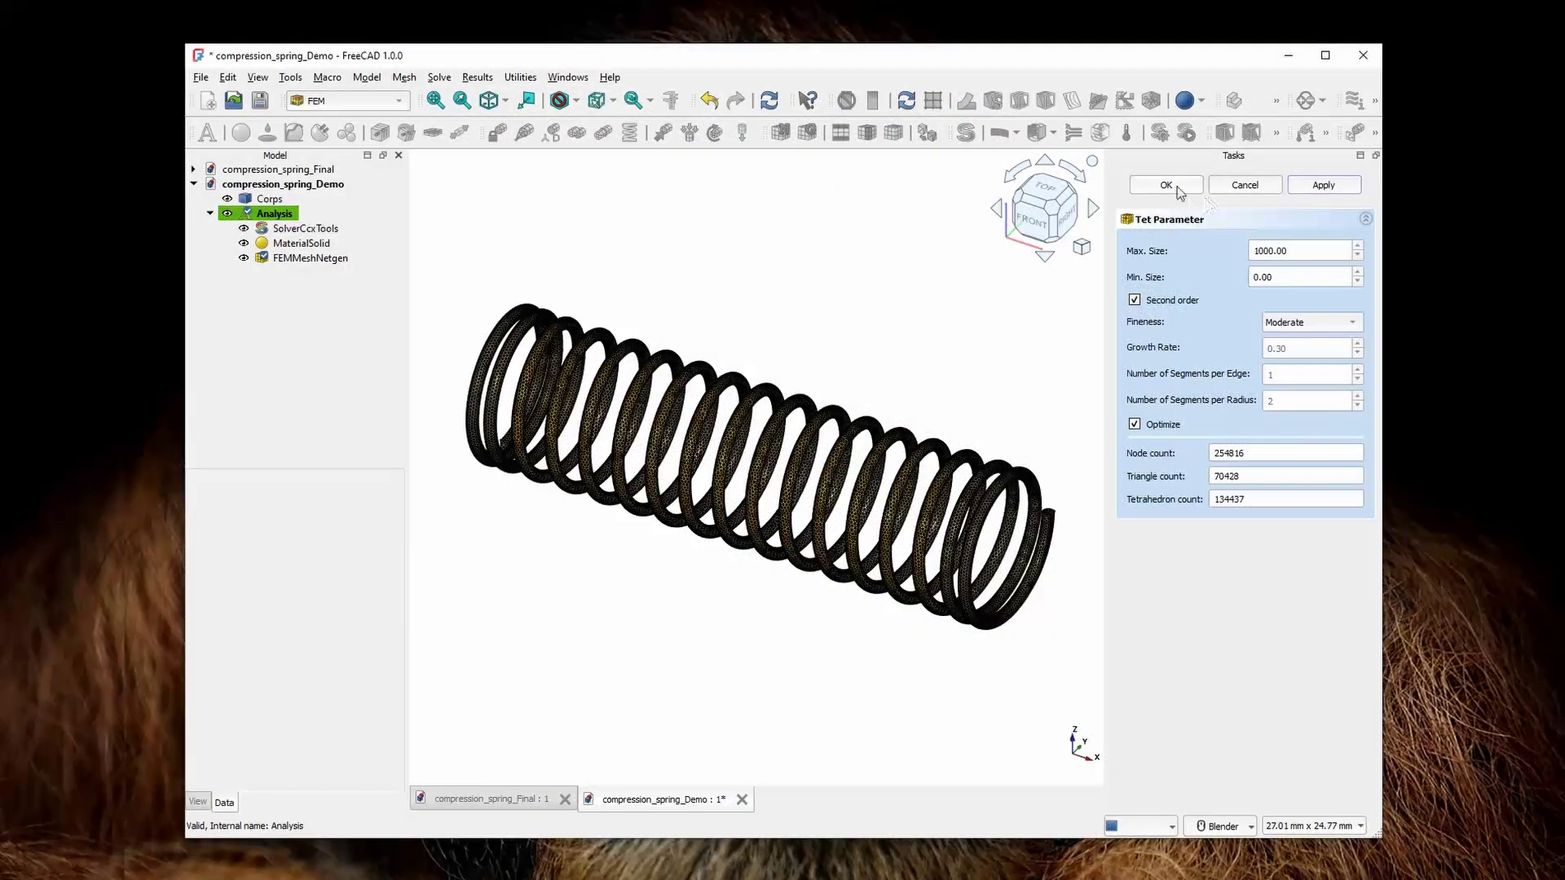
click(1180, 190)
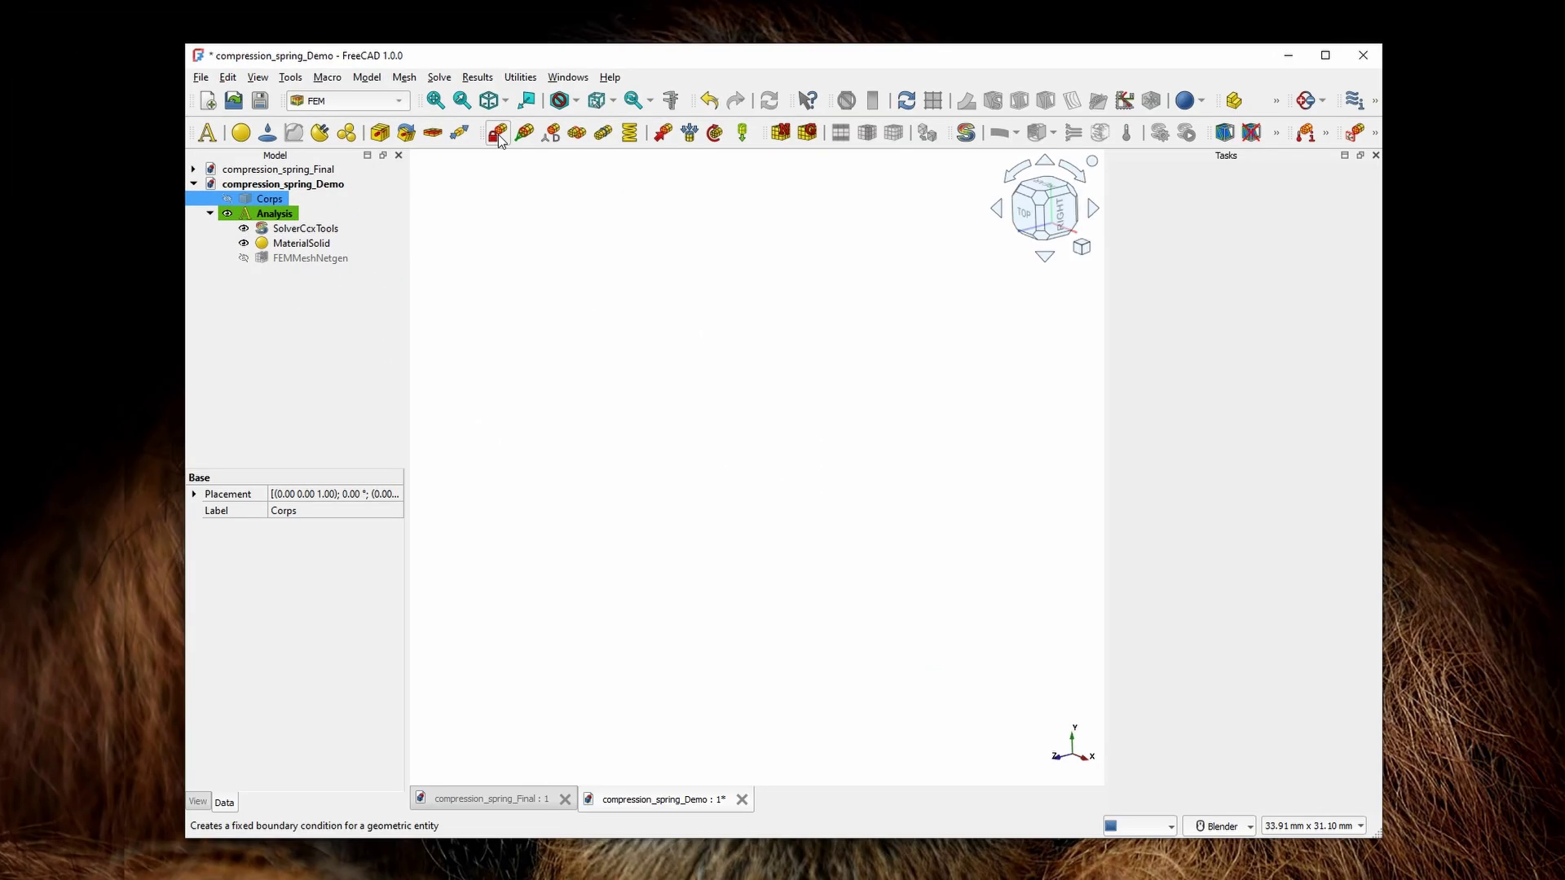
- Show the spring body Corps and apply a fixed boundary condition to the flat ground face at its left-view end
click(801, 246)
click(227, 200)
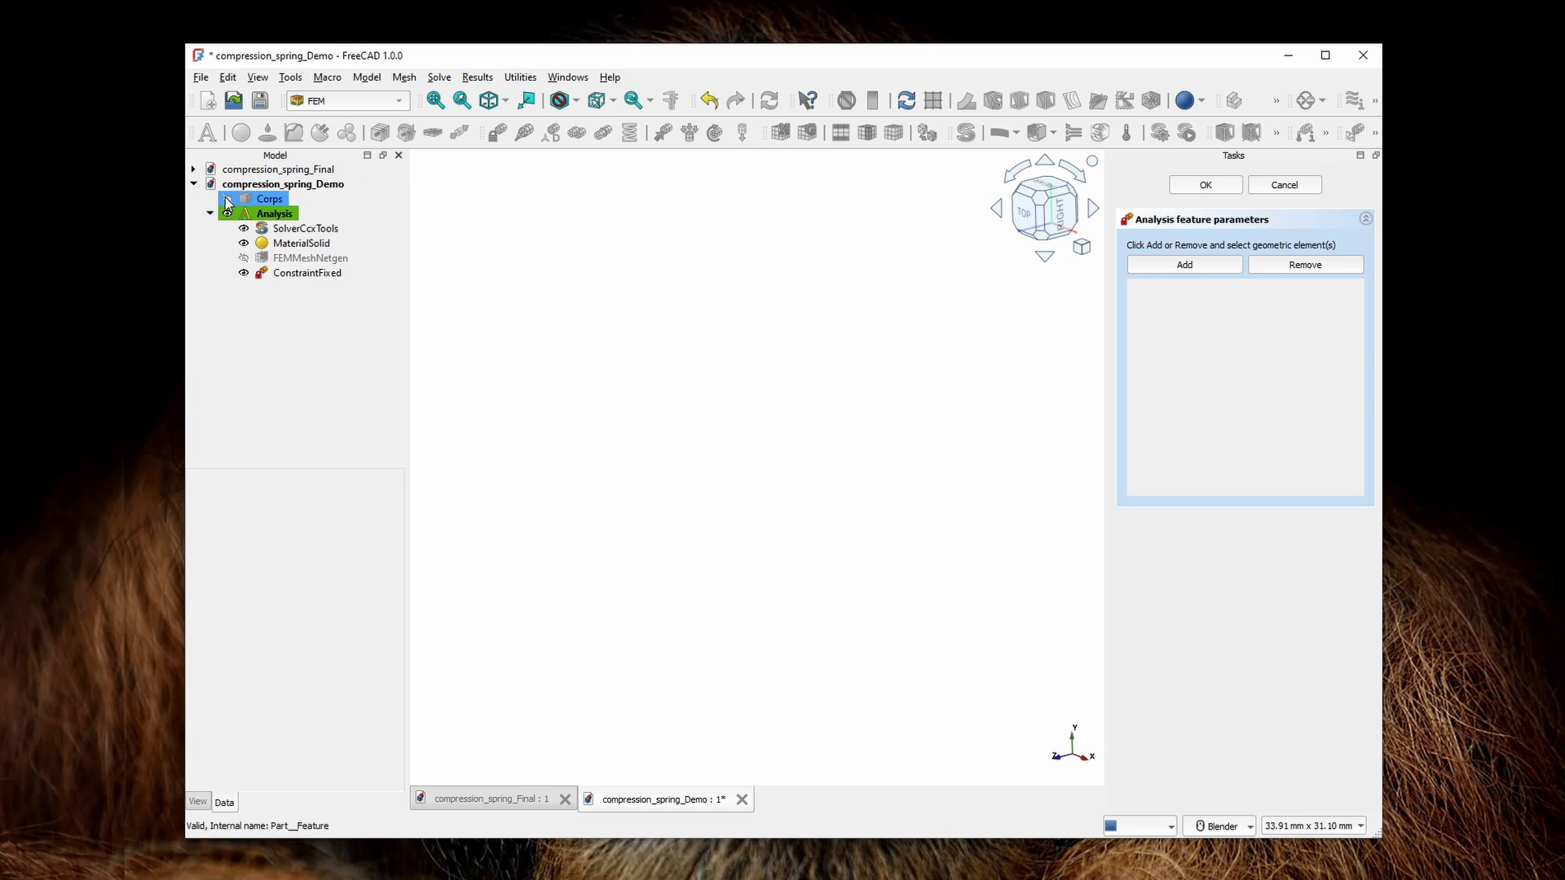
click(227, 199)
middle_drag(571, 407, 794, 710)
scroll(745, 499, up, 5)
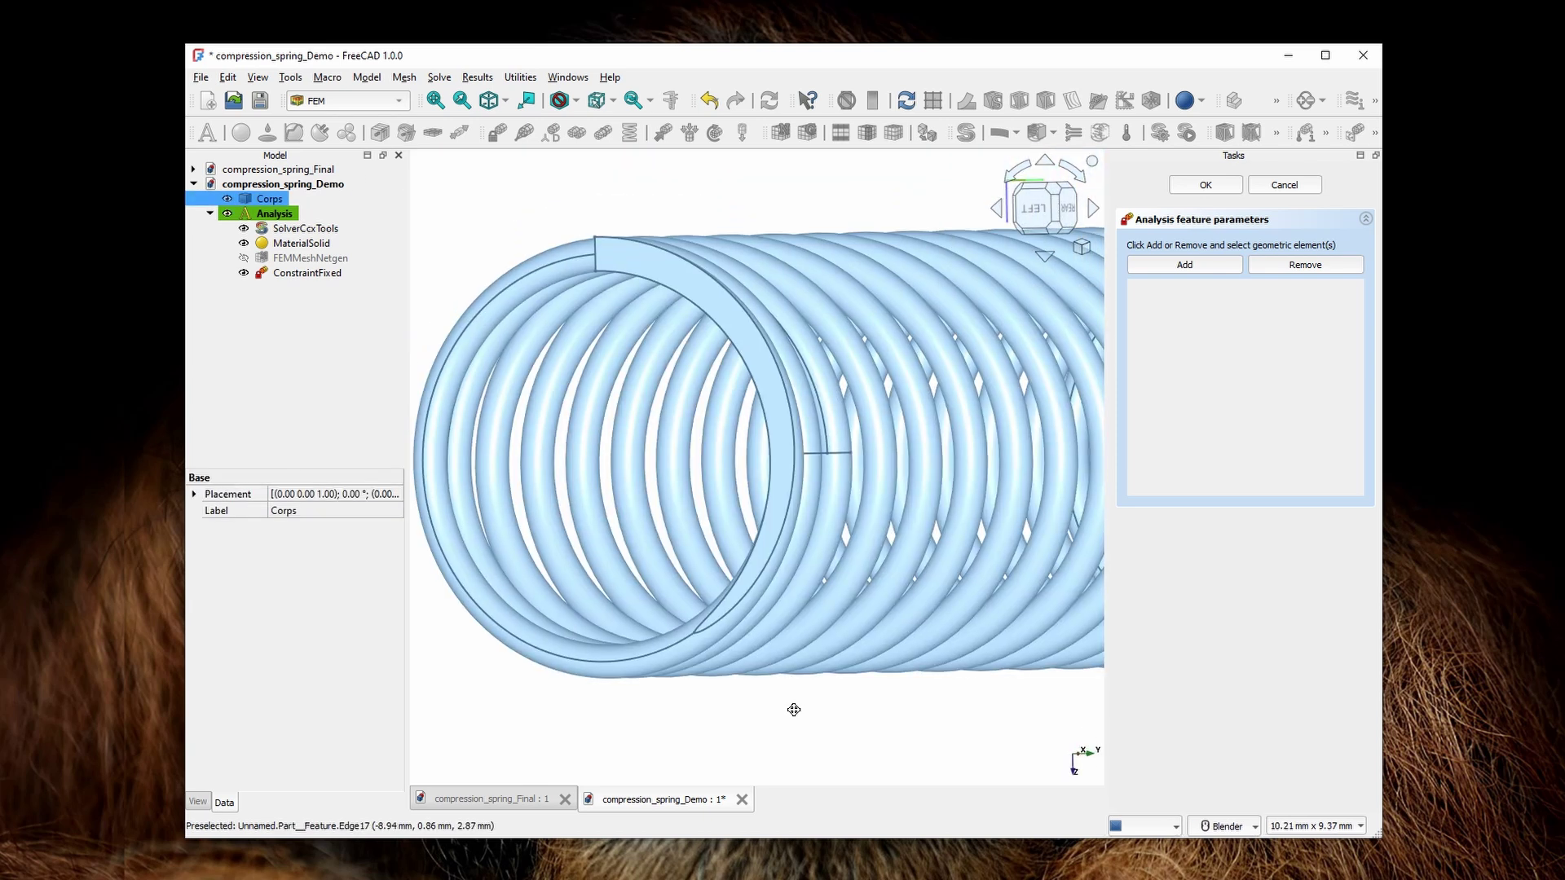
click(1203, 265)
scroll(637, 267, up, 2)
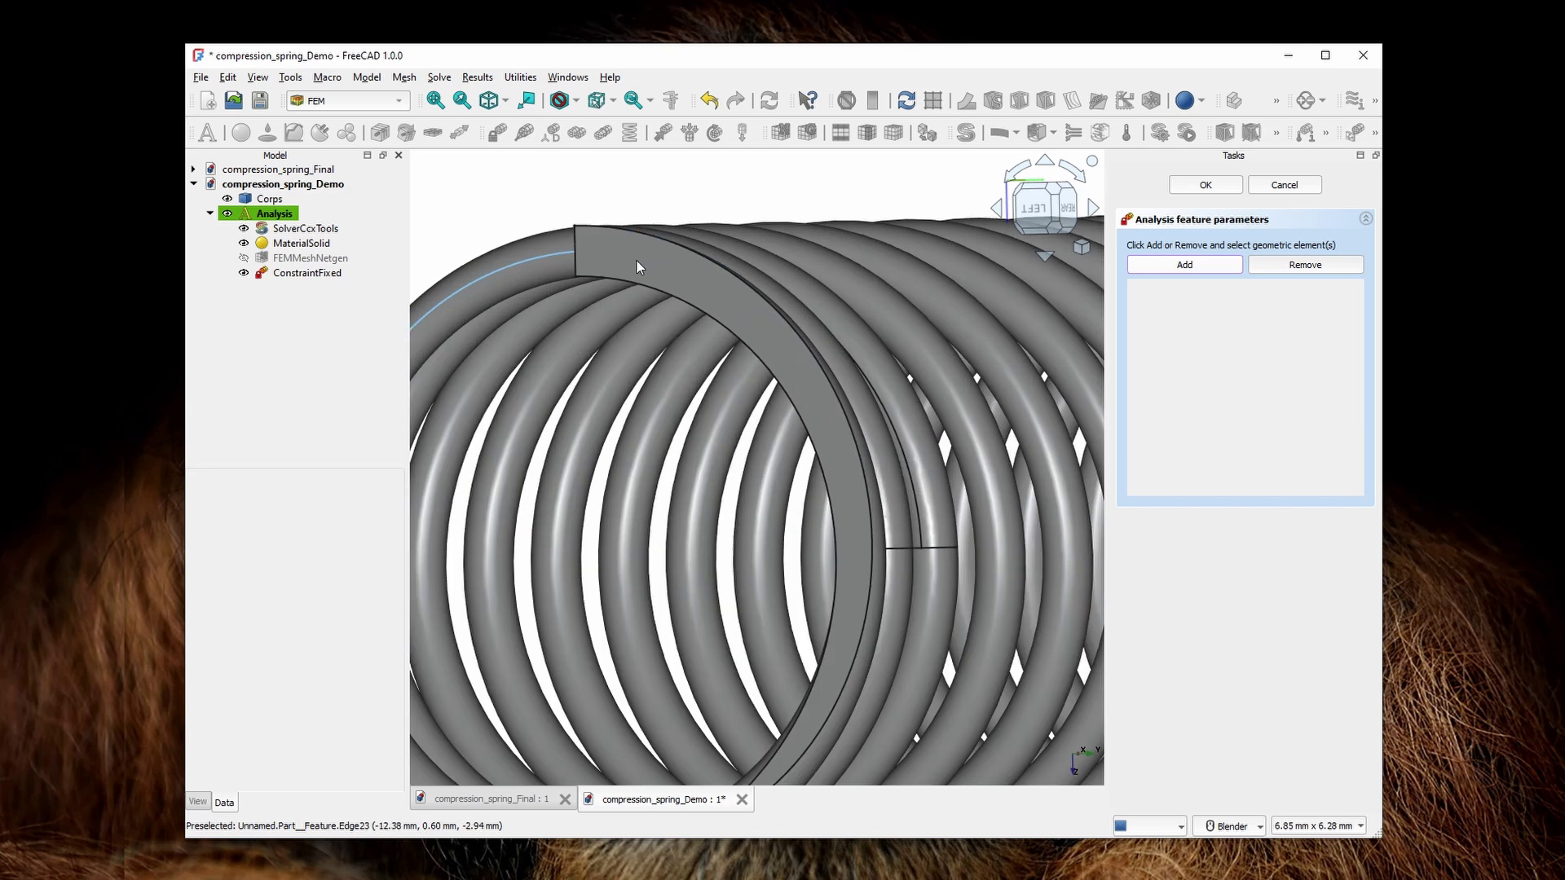
click(687, 282)
scroll(687, 282, down, 4)
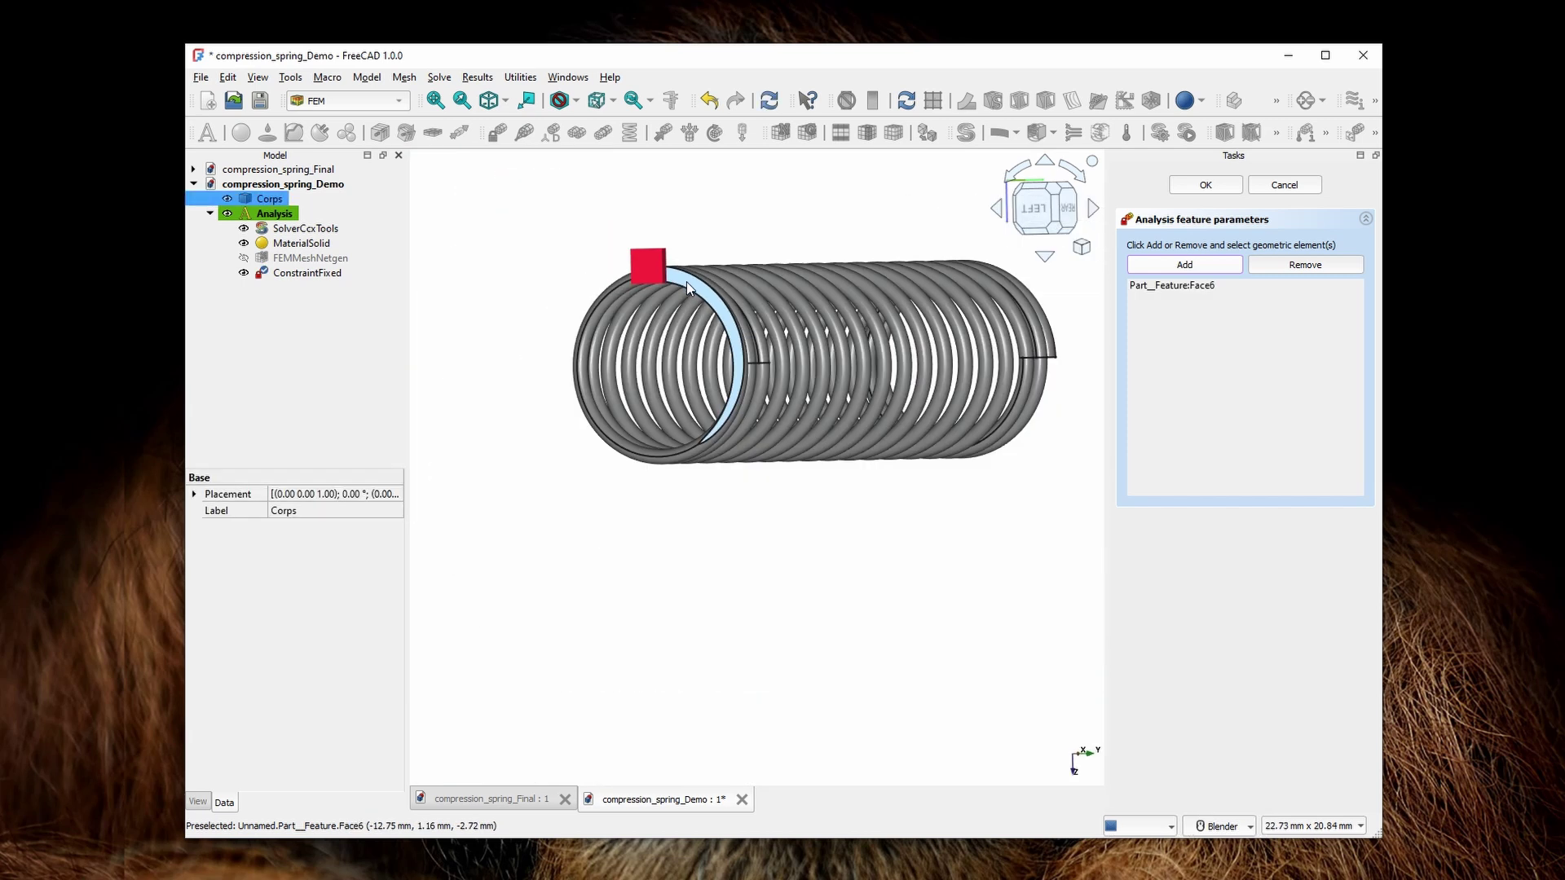
click(1205, 185)
- Apply a 1 N force load to the flat ground face at the spring's opposite end, with reversed direction pointing into the spring
click(1081, 247)
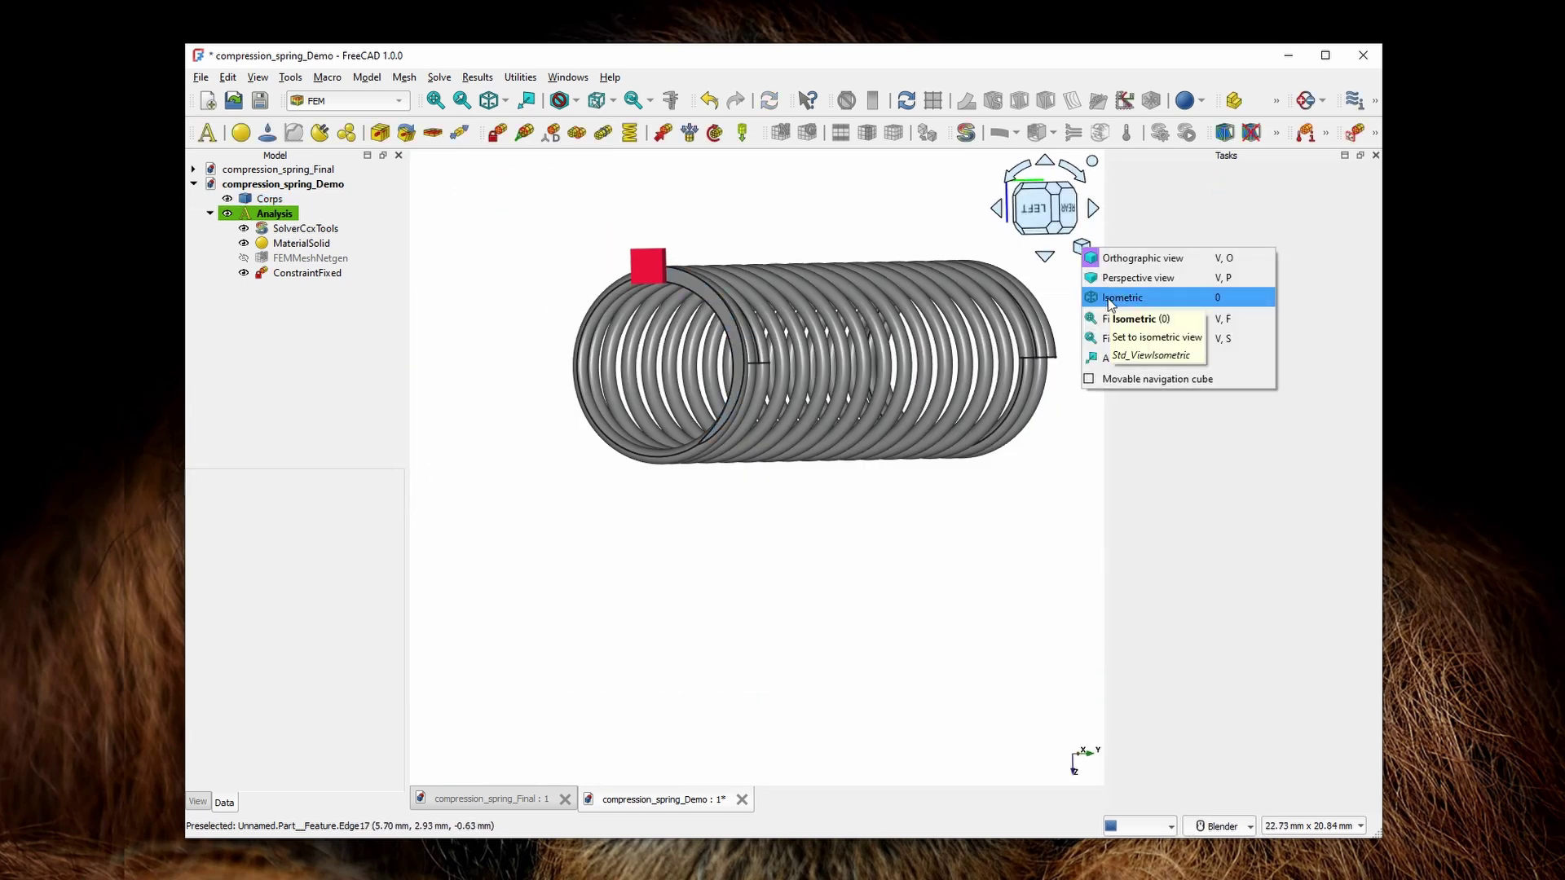
click(1123, 299)
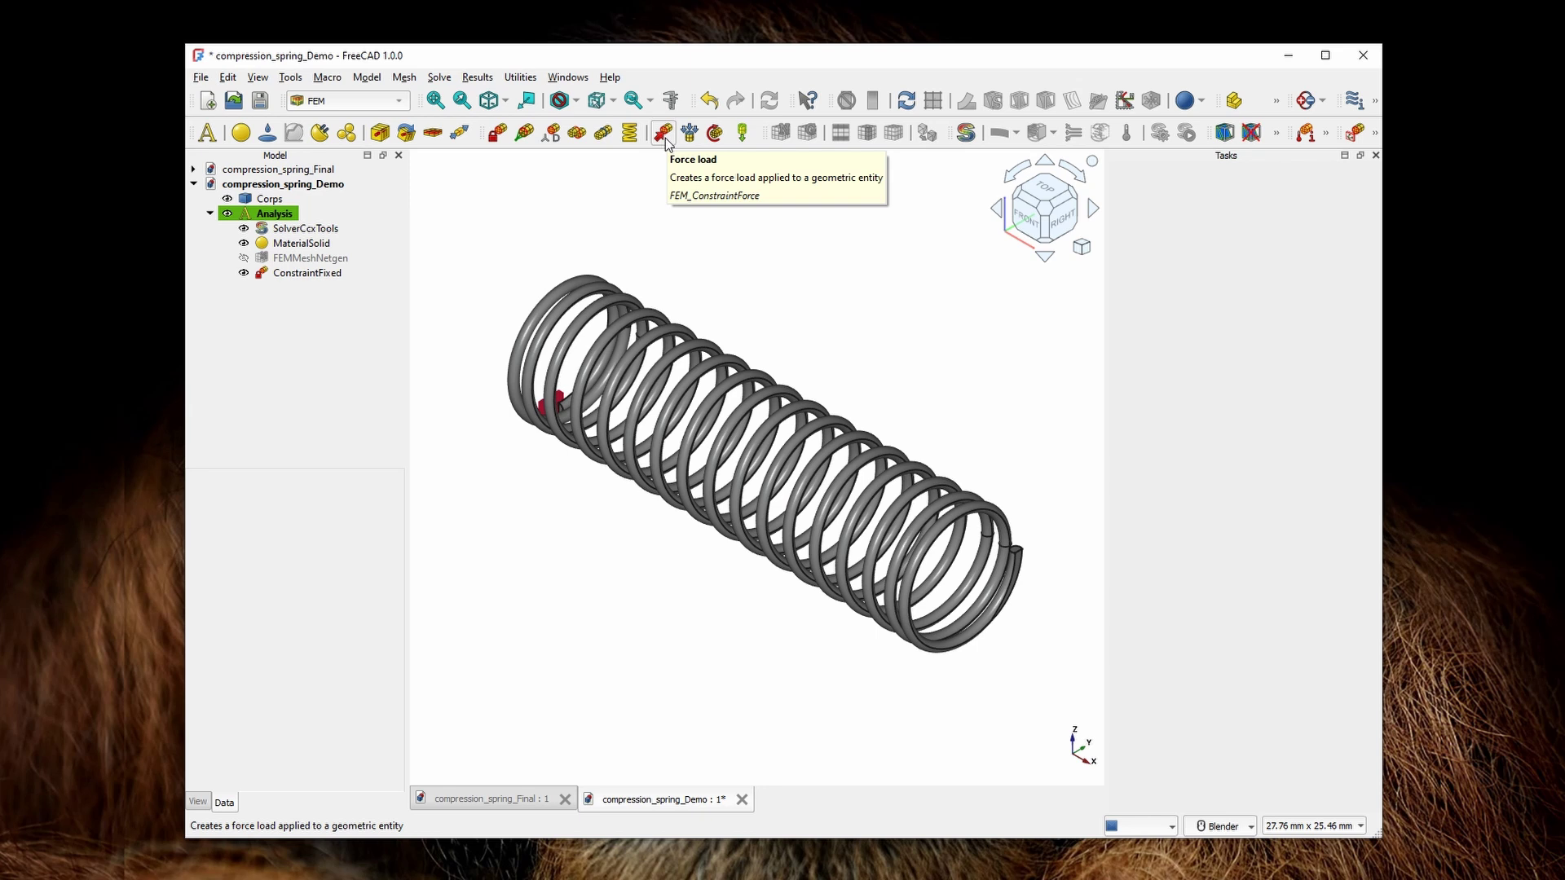
click(665, 138)
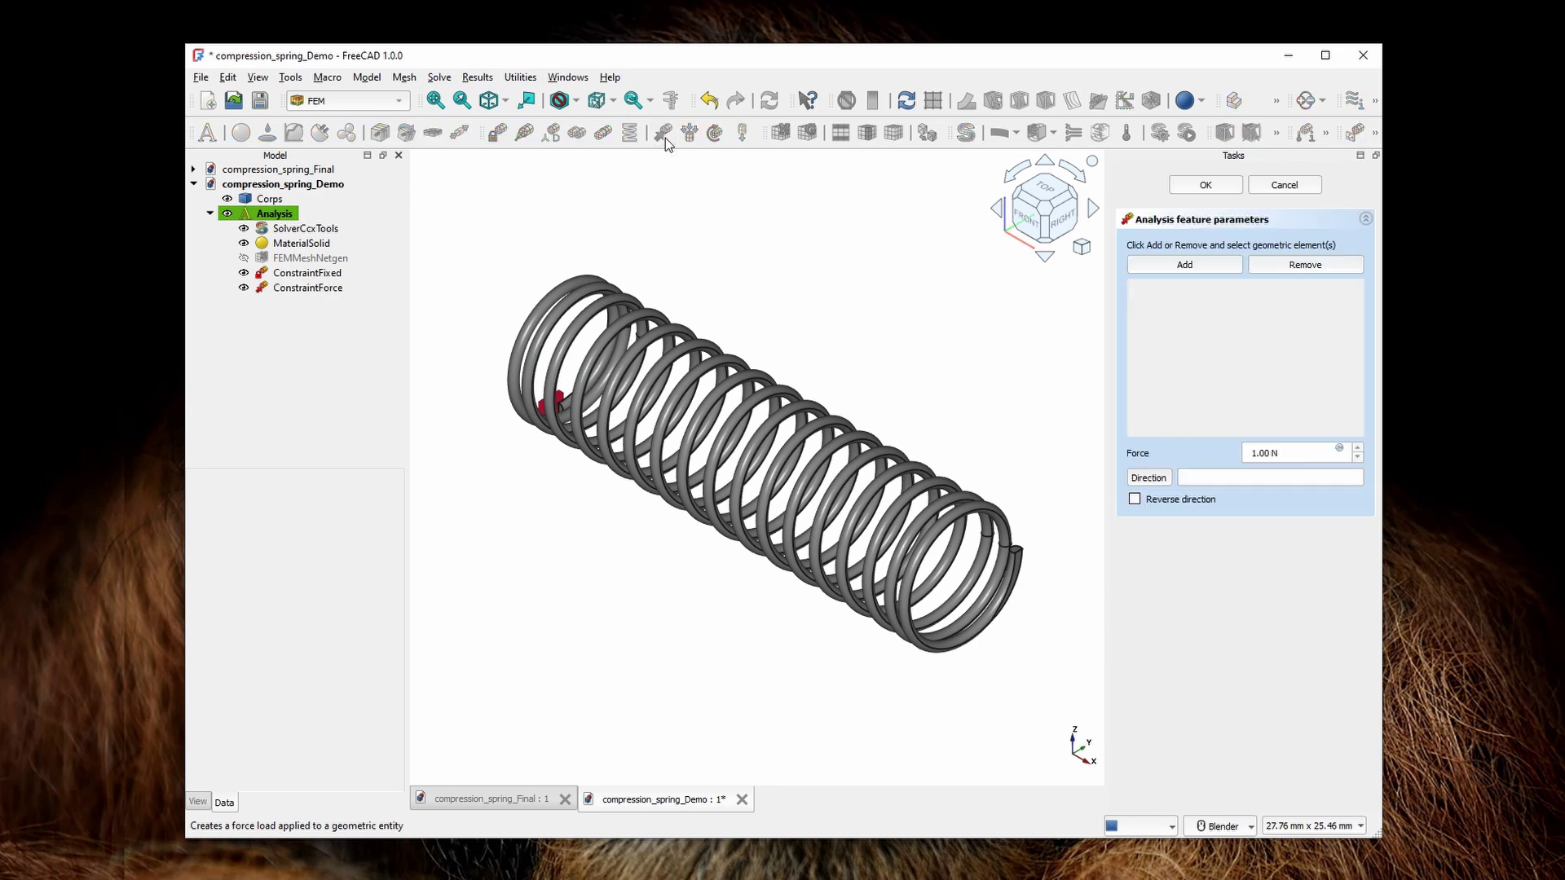
shift+middle_drag(1005, 471, 849, 307)
scroll(912, 422, up, 5)
shift+middle_drag(911, 422, 1096, 503)
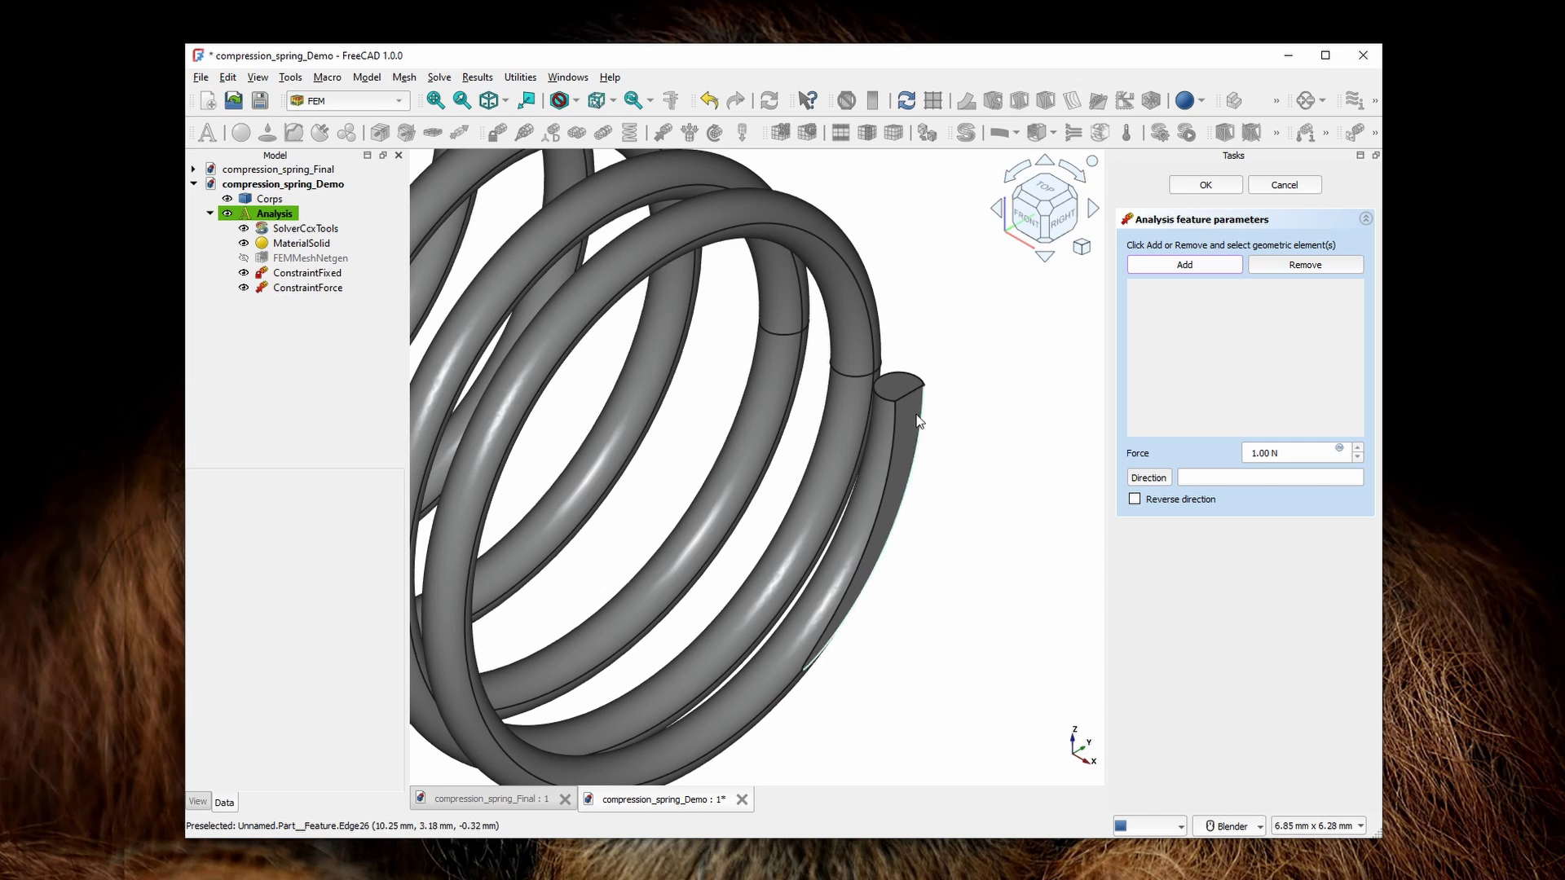
scroll(907, 417, up, 4)
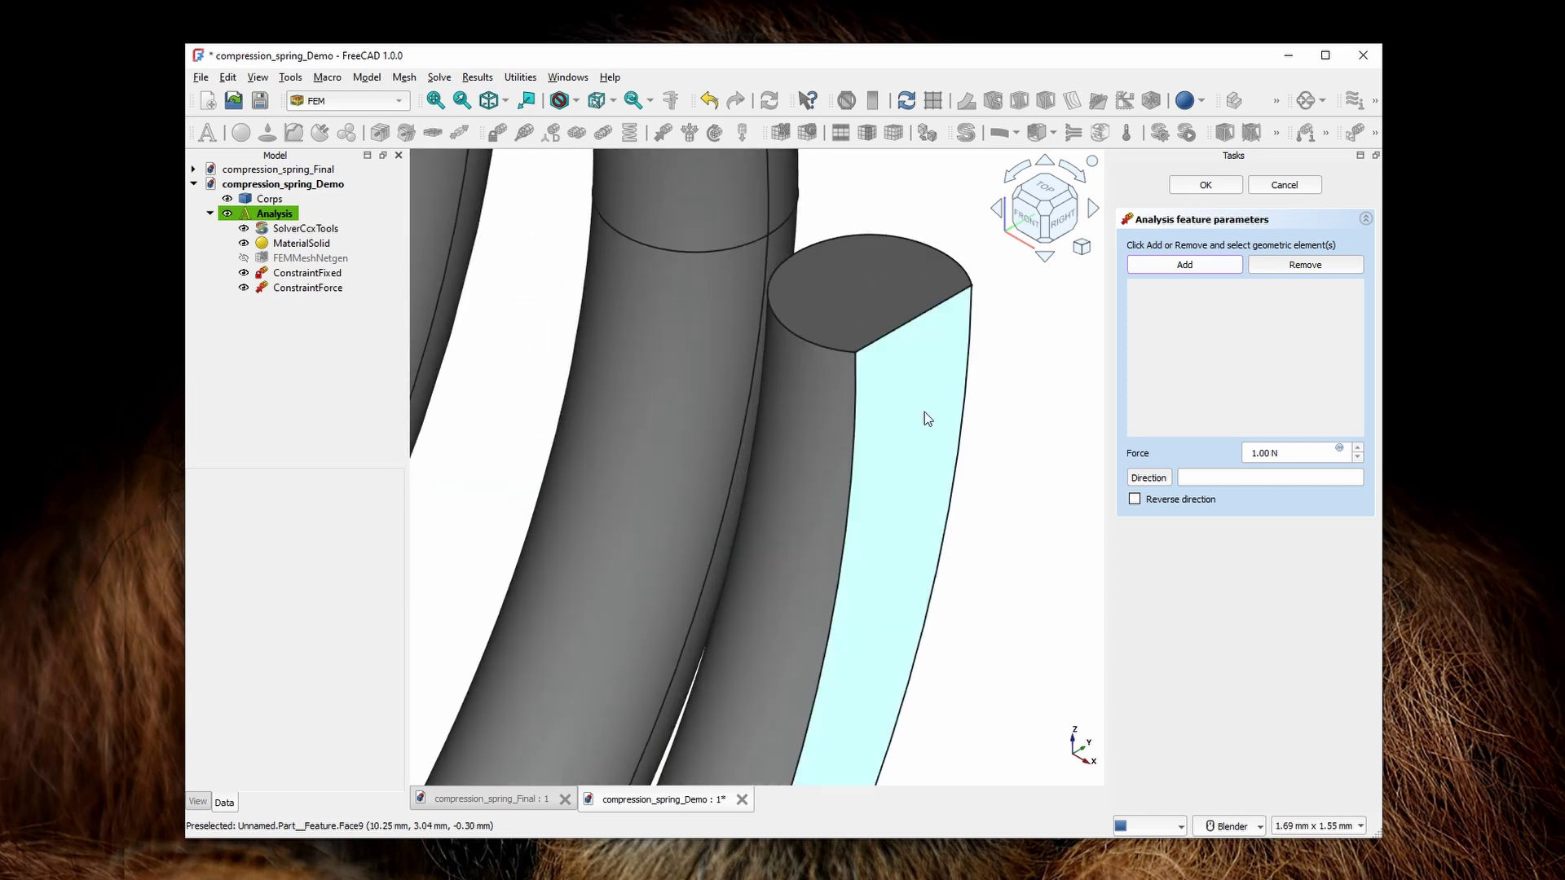
click(924, 412)
scroll(924, 413, down, 8)
click(1134, 500)
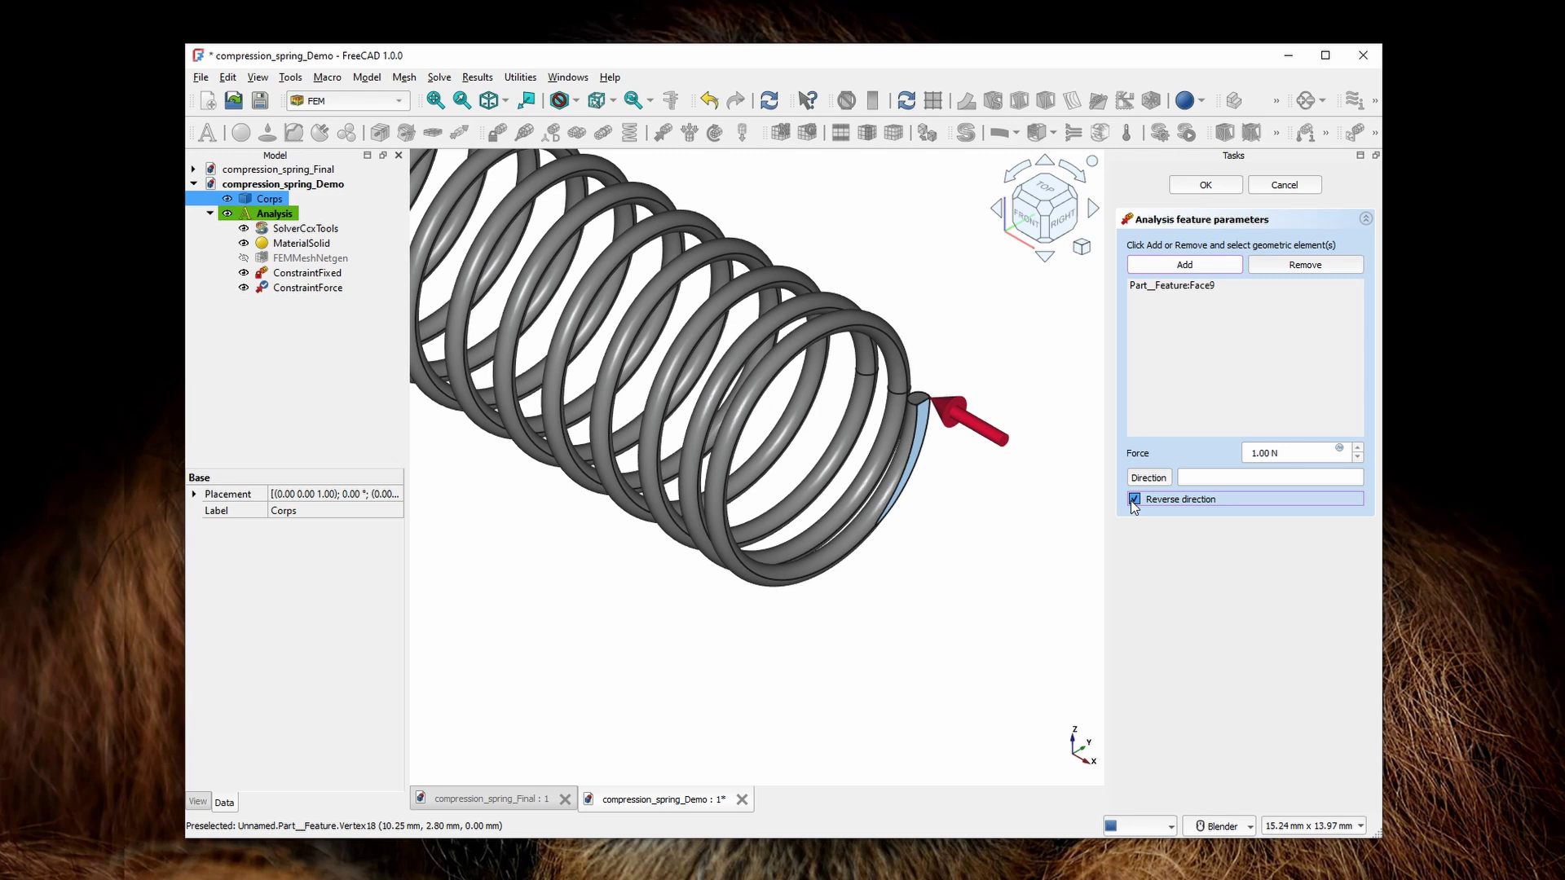
click(1205, 185)
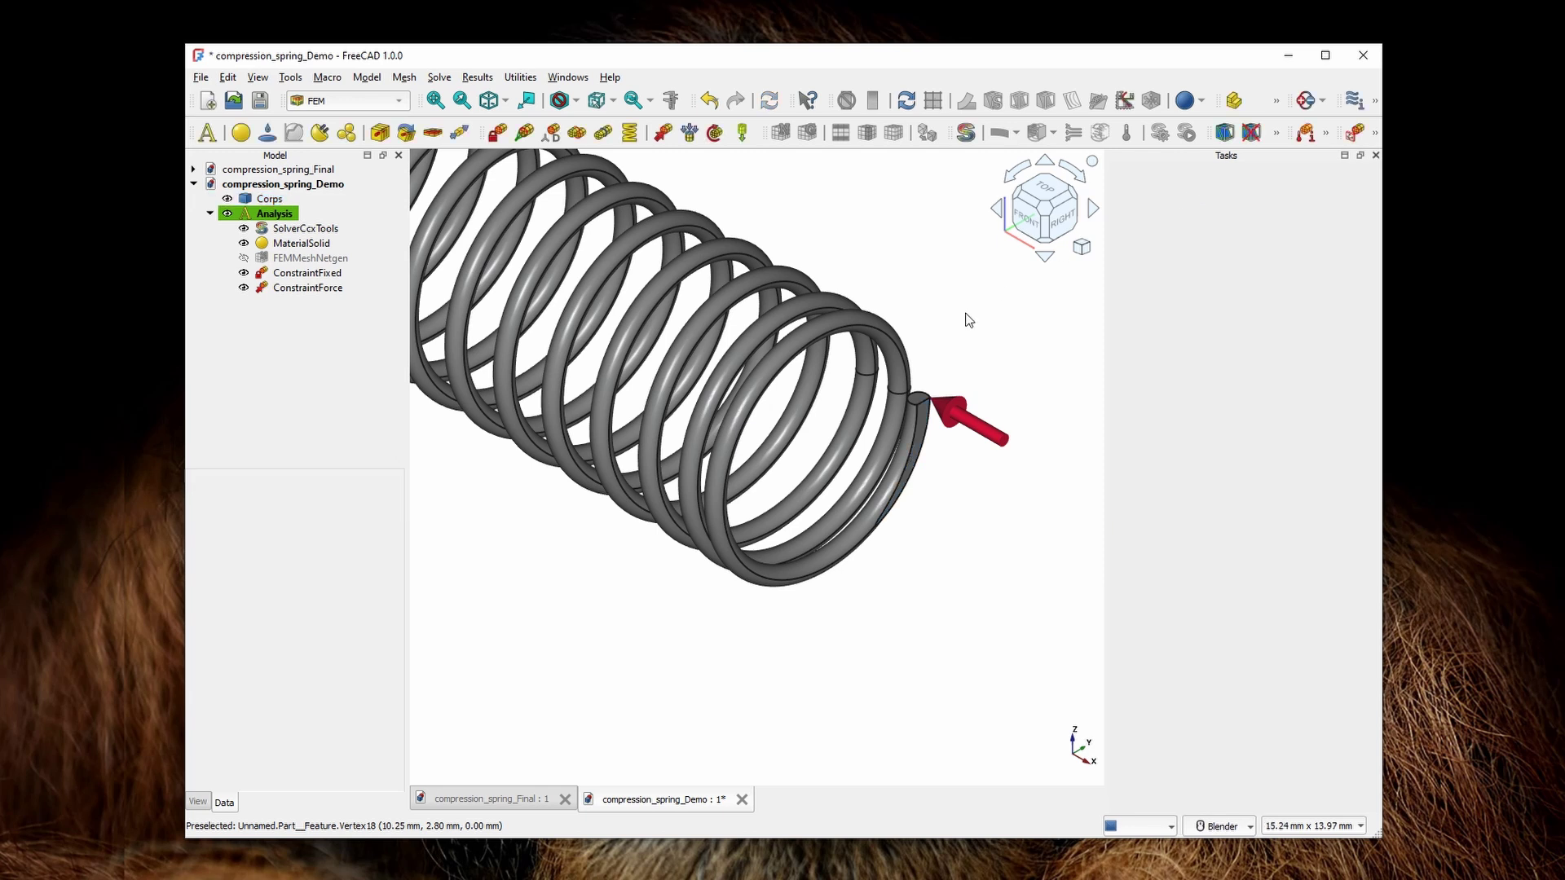
- Add a displacement boundary condition on the spring's long helical edge, constraining Y and Z displacement to 0 mm and Y and Z rotation
scroll(968, 319, down, 5)
scroll(978, 391, up, 4)
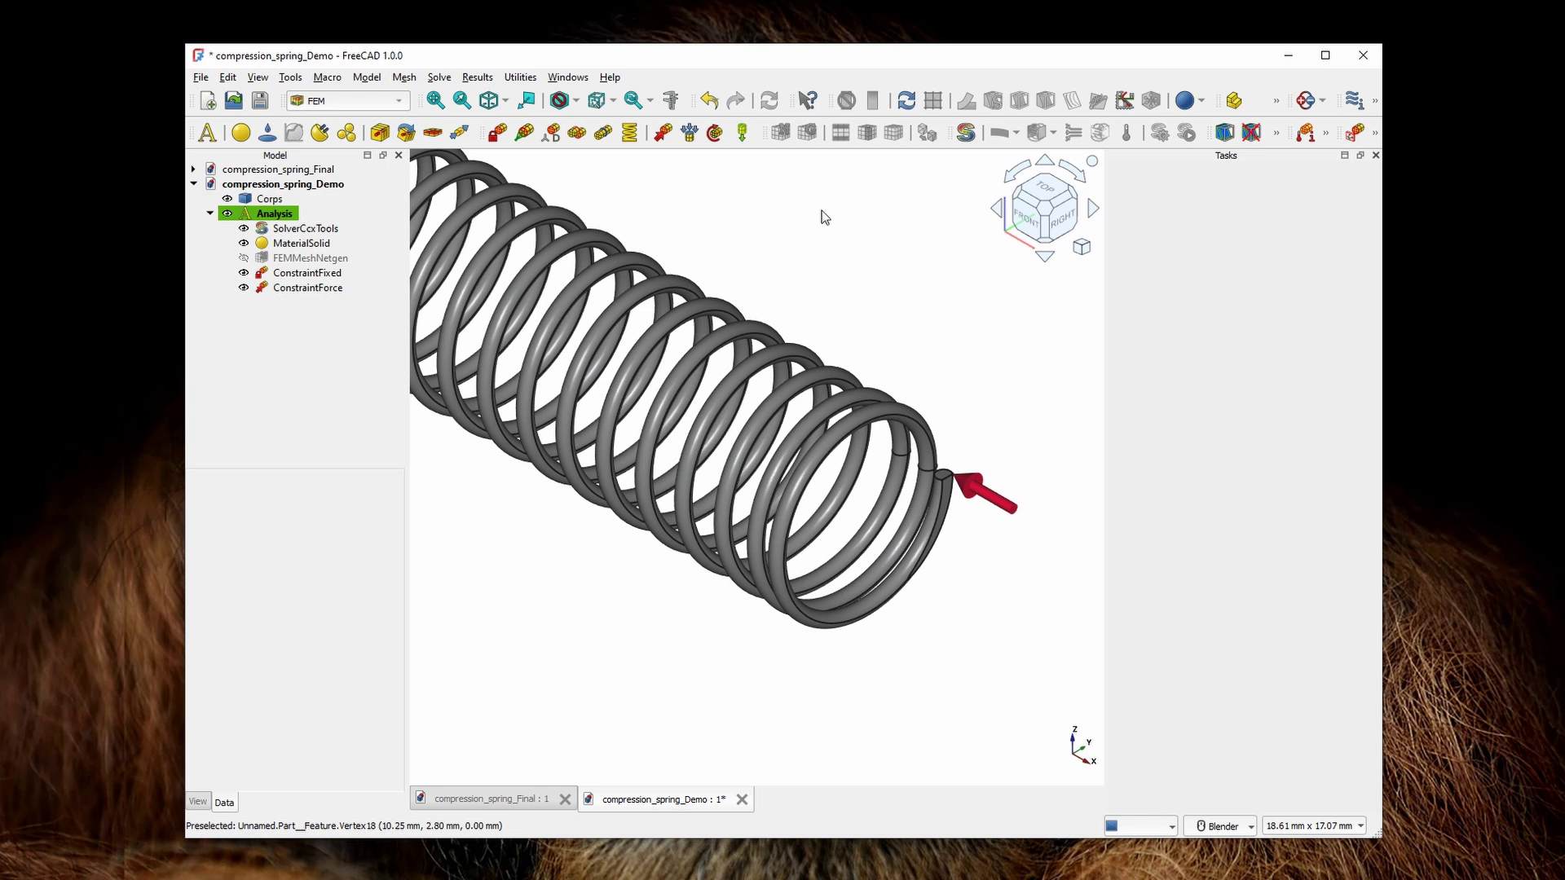
click(553, 137)
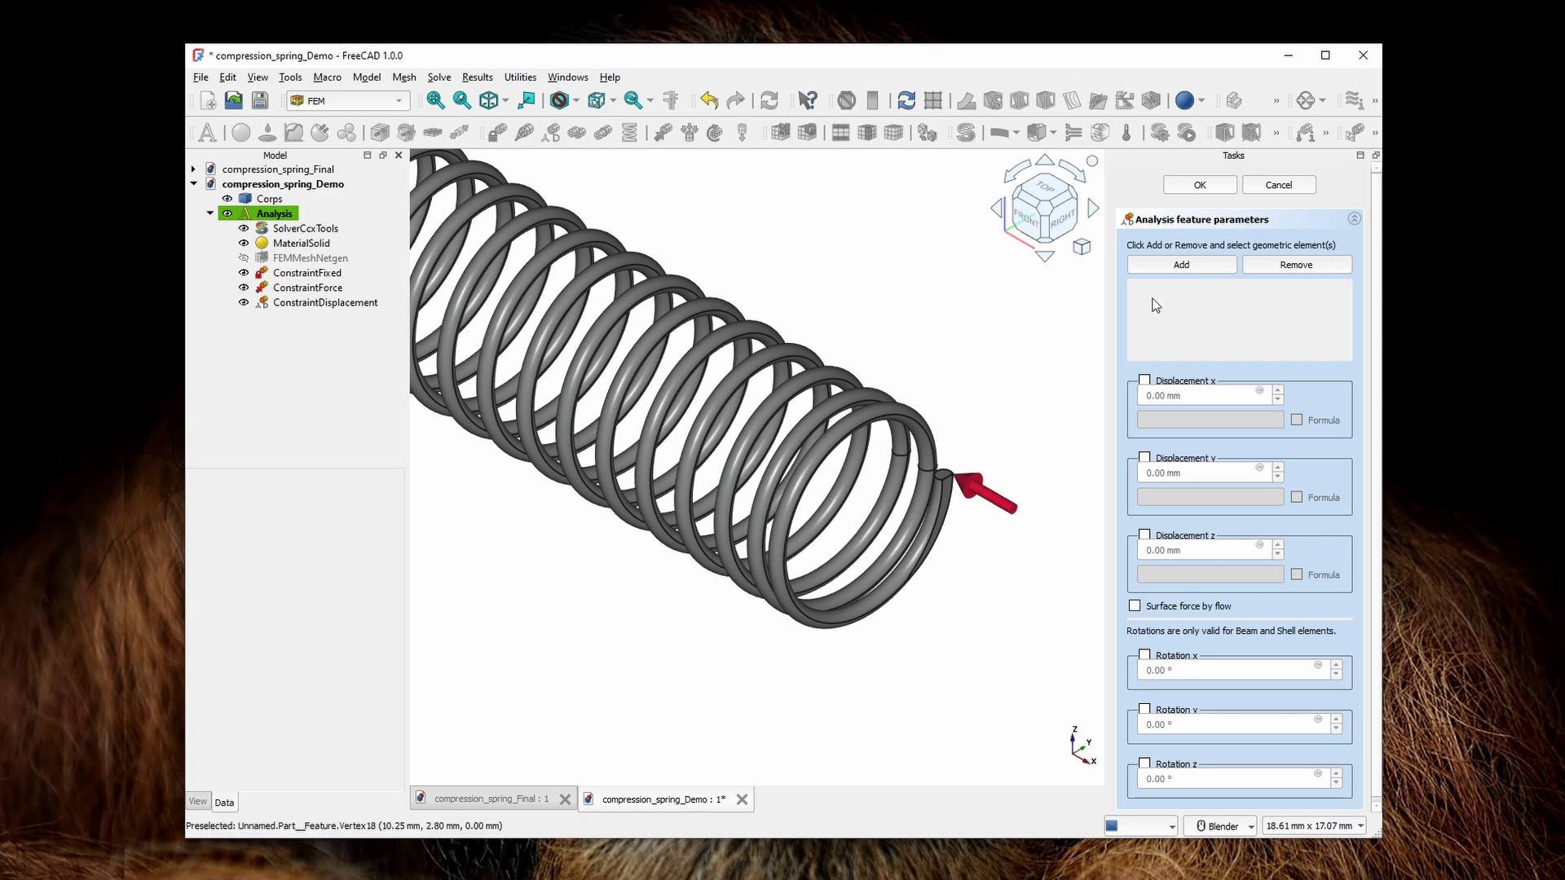
click(1184, 266)
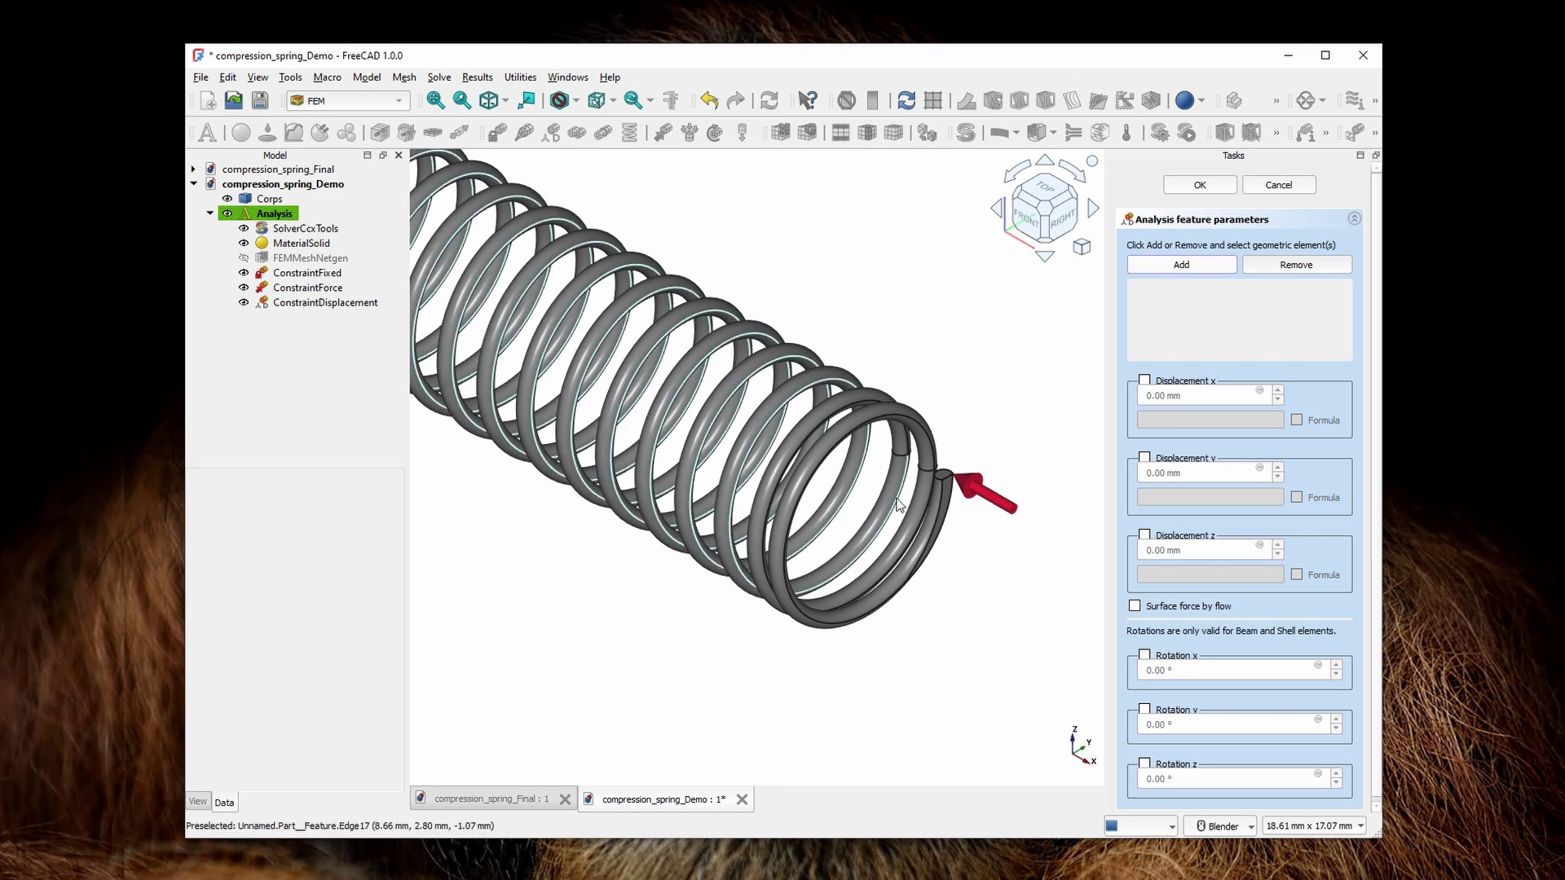
click(937, 471)
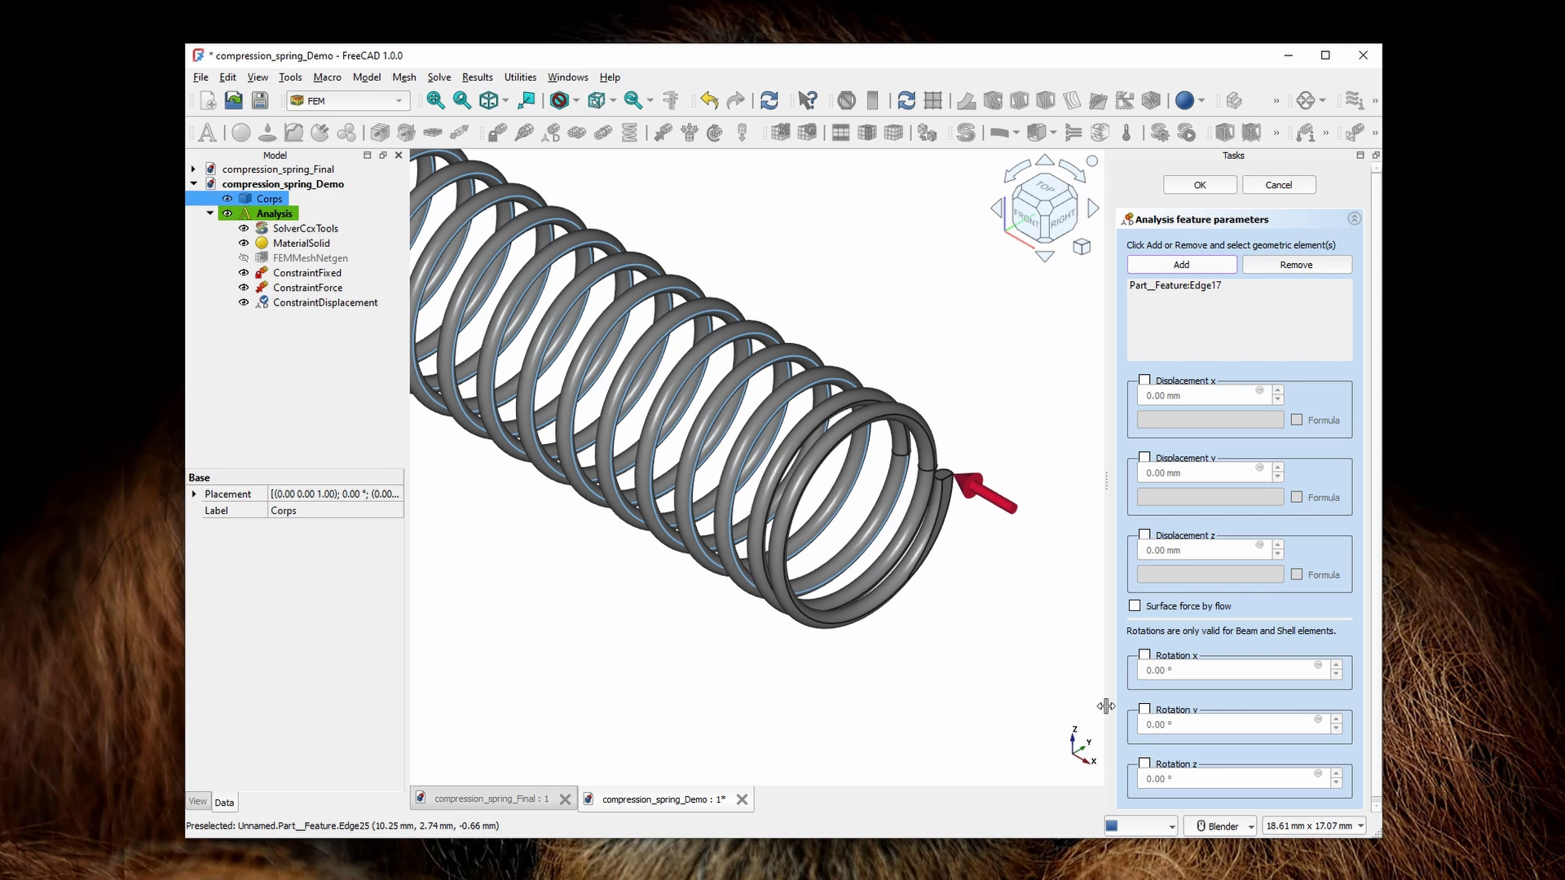
click(1144, 458)
click(1144, 535)
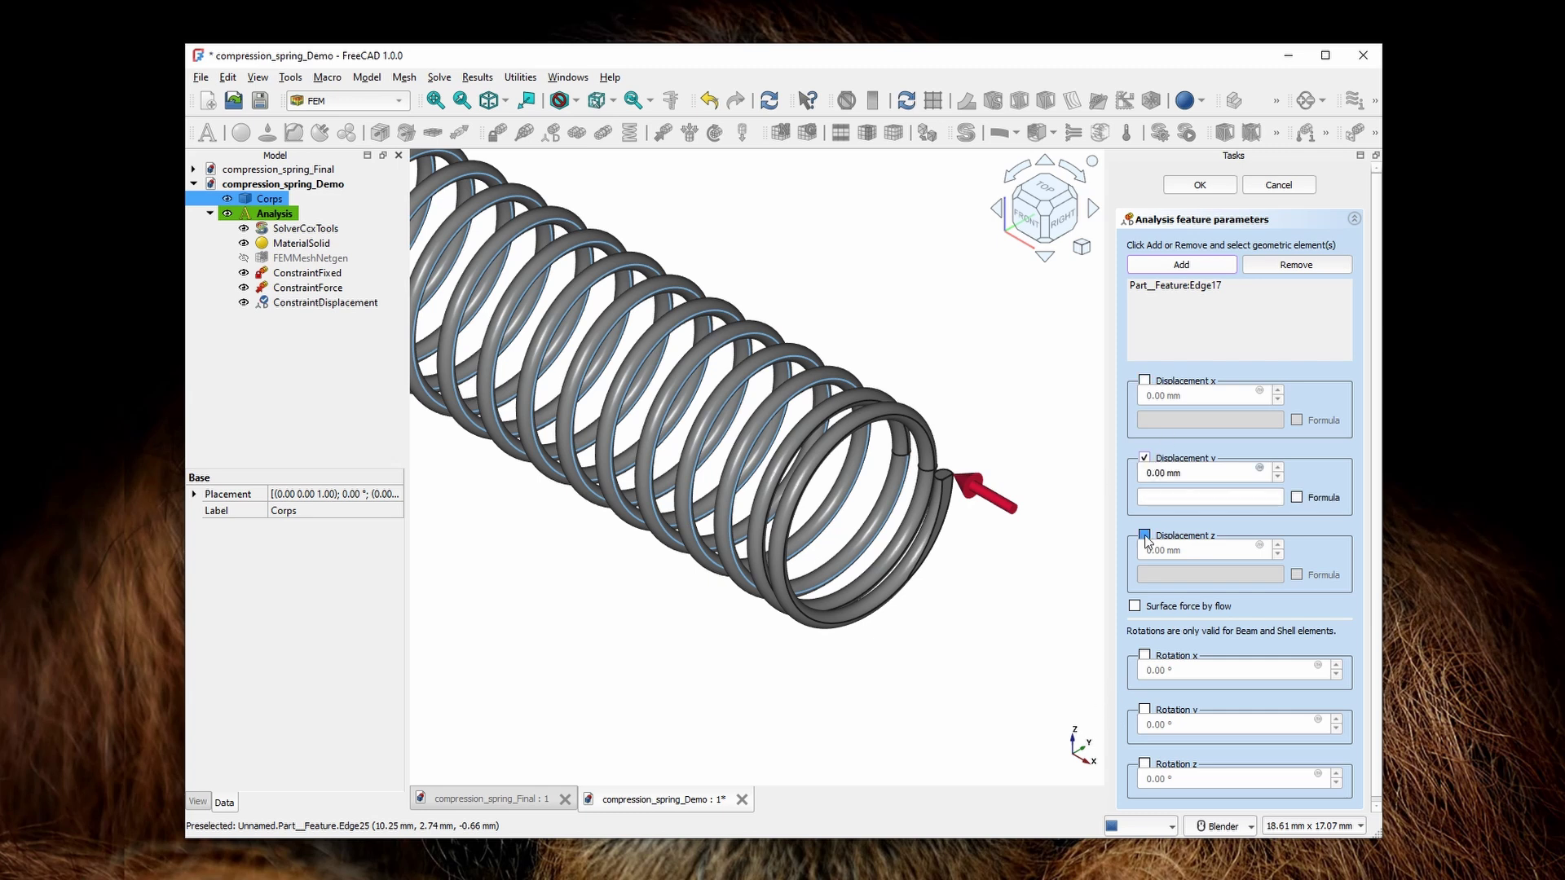
click(1144, 764)
click(1145, 711)
click(1199, 185)
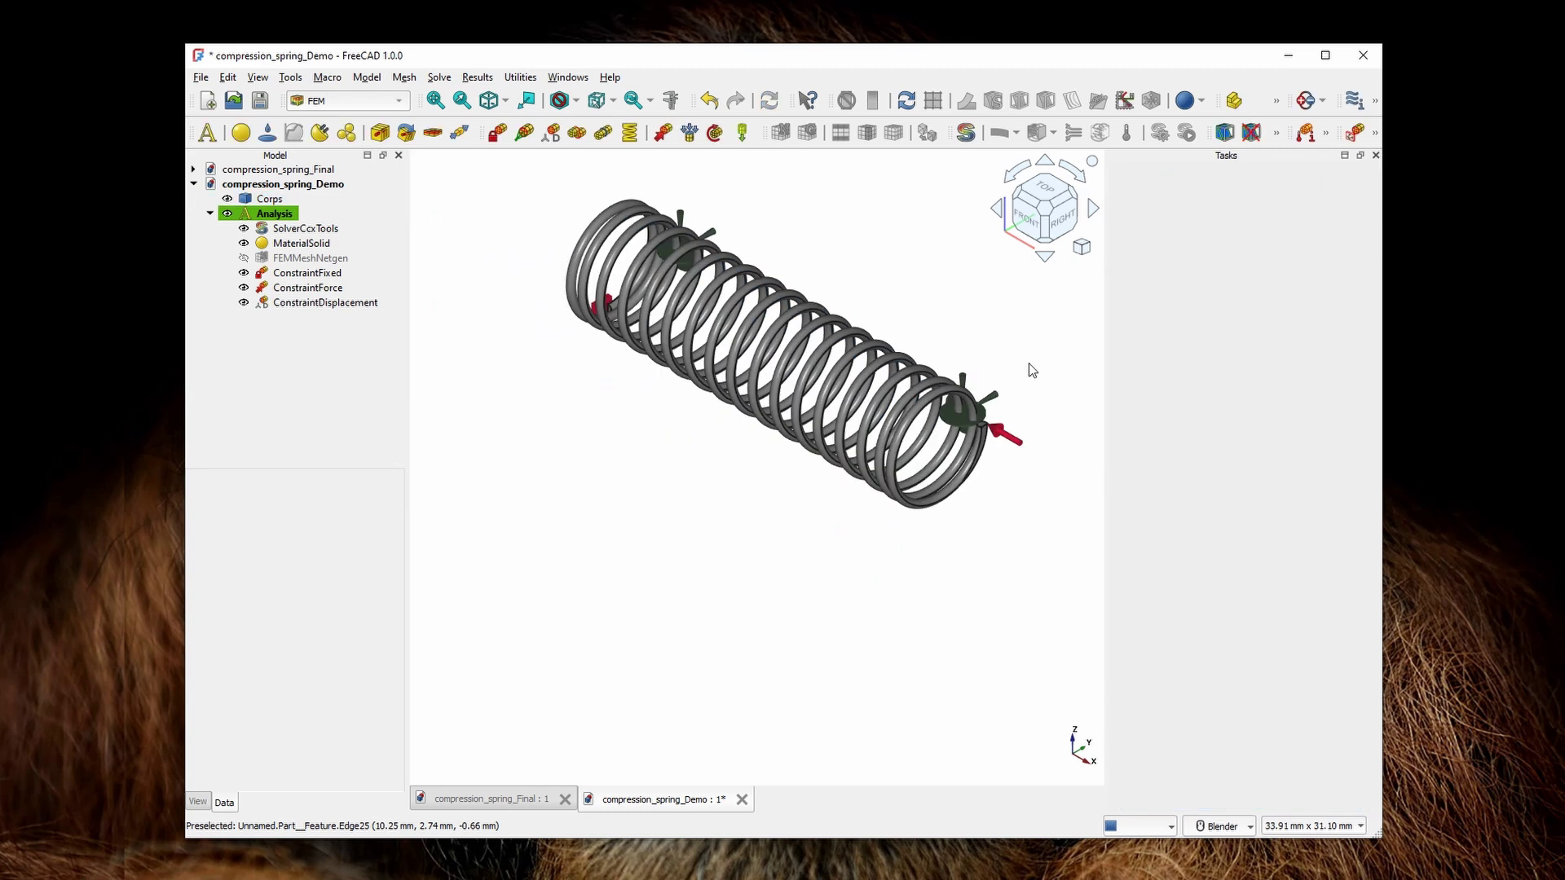
click(1081, 246)
click(1113, 339)
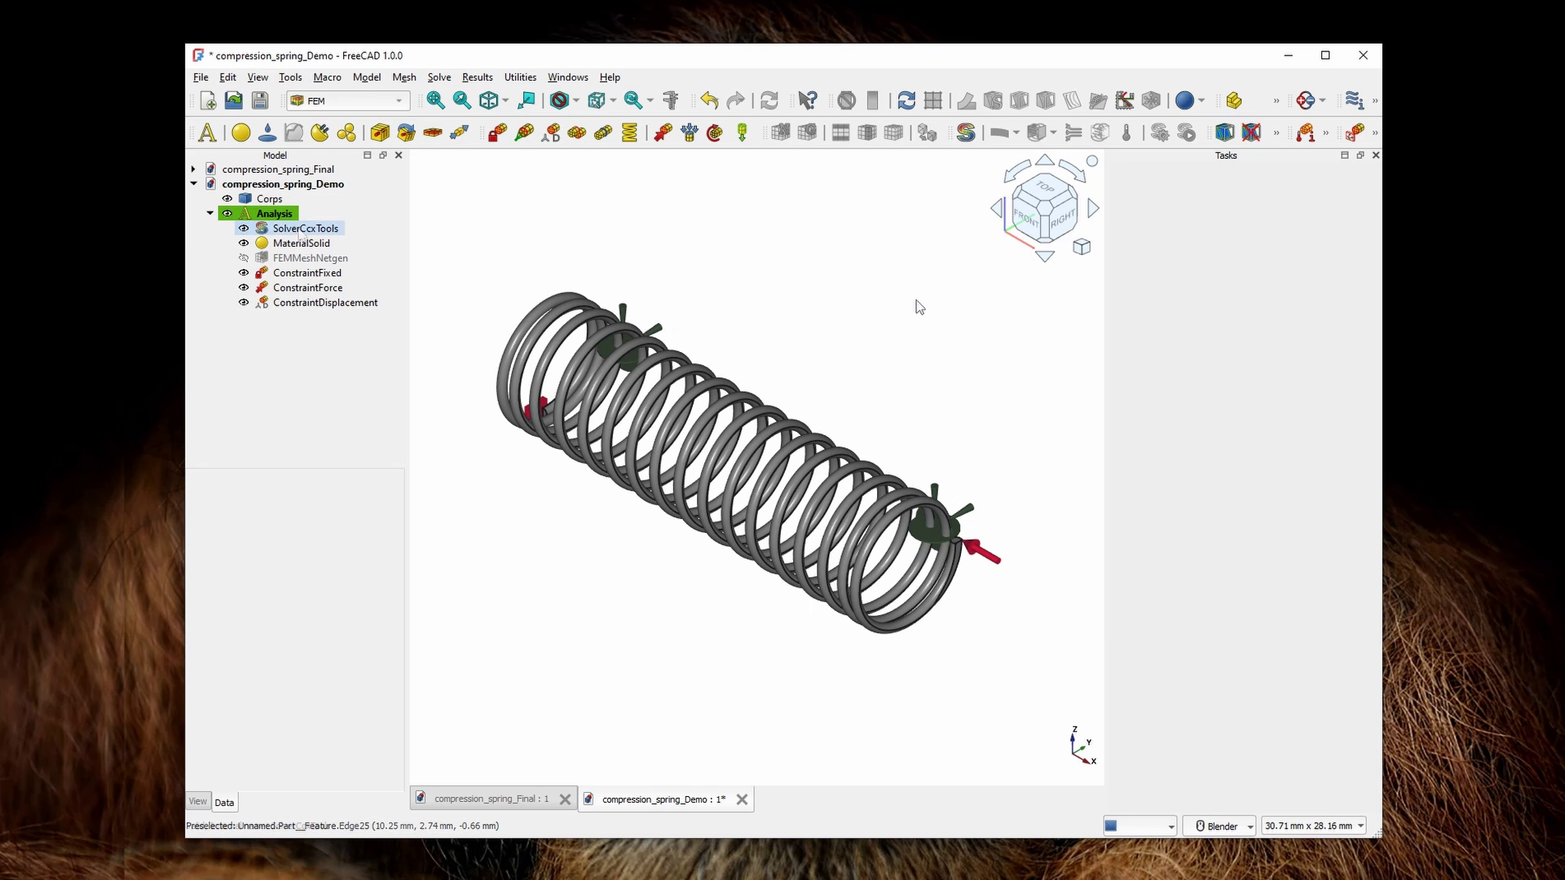
- Write the solver input file for SolverCcxTools as a Static analysis, run CalculiX to solve it, and close the solver task
click(300, 230)
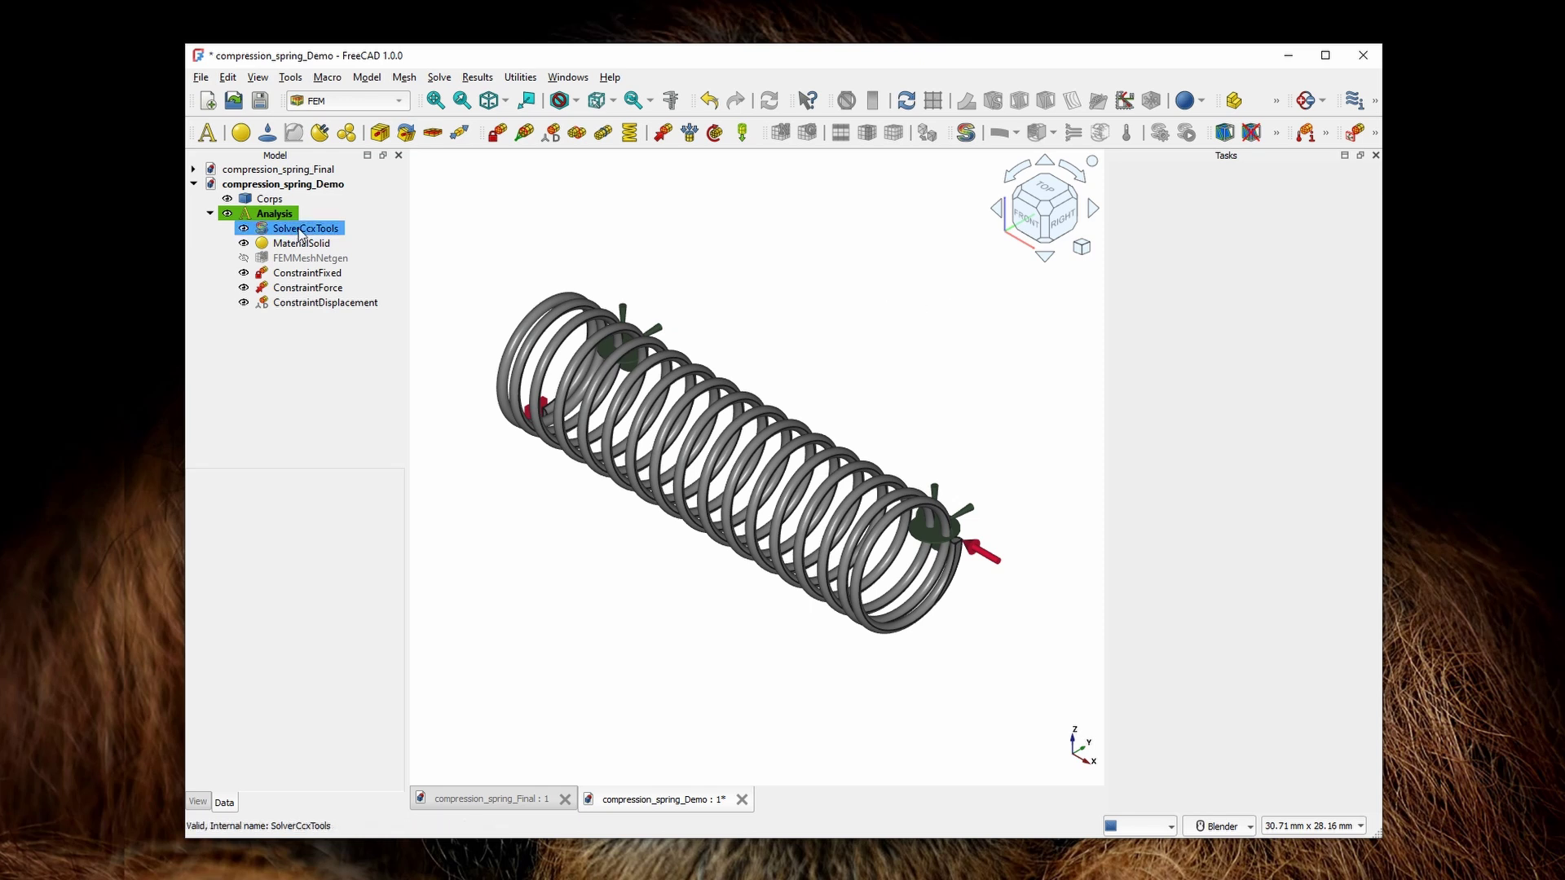
double_click(300, 231)
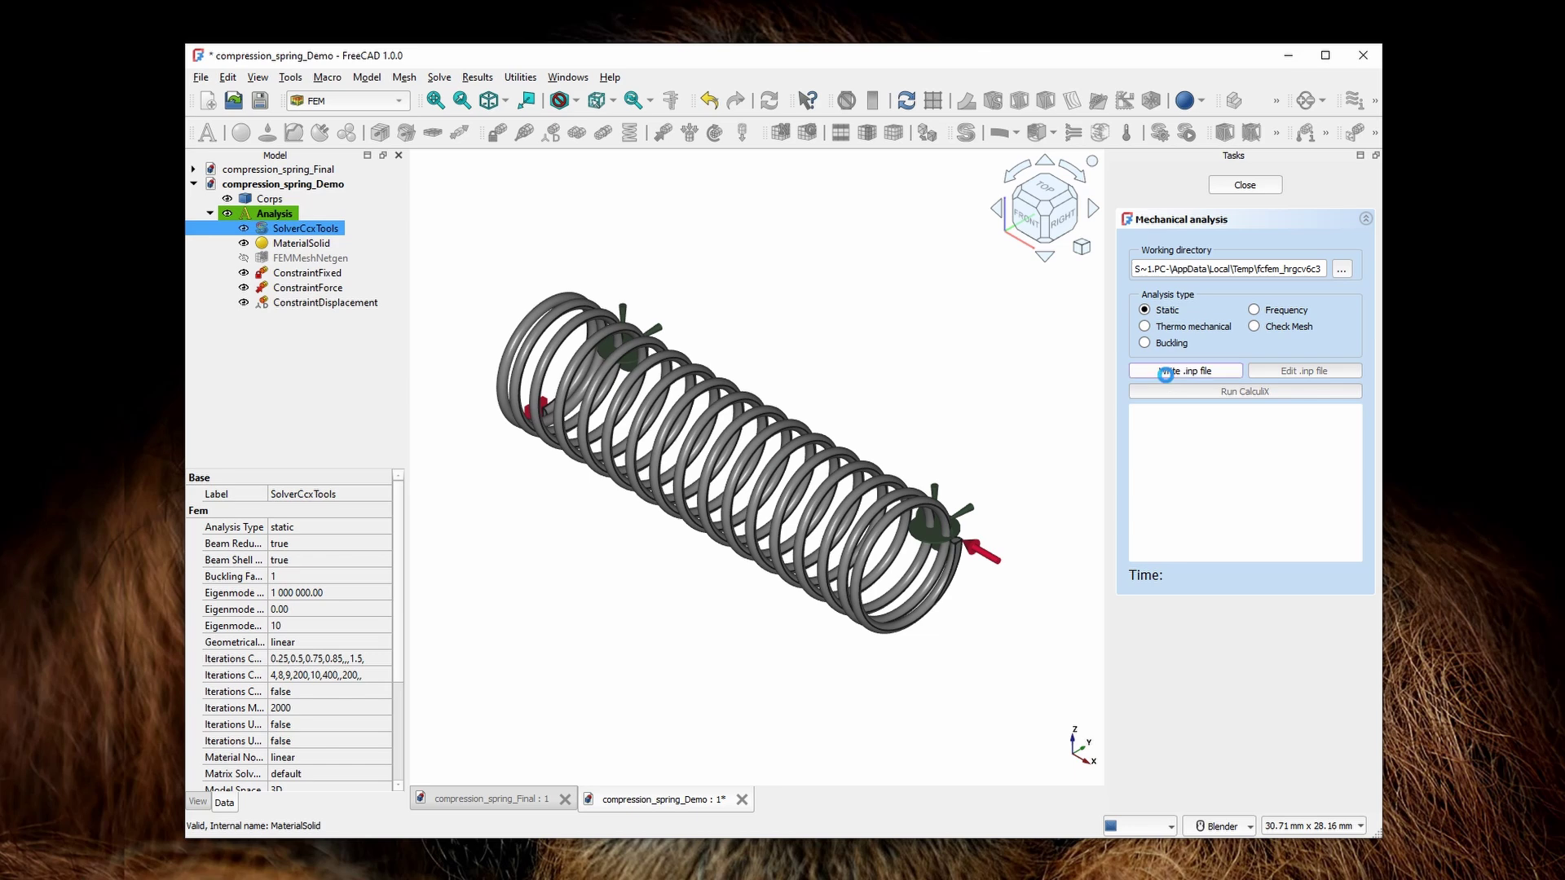
click(1166, 374)
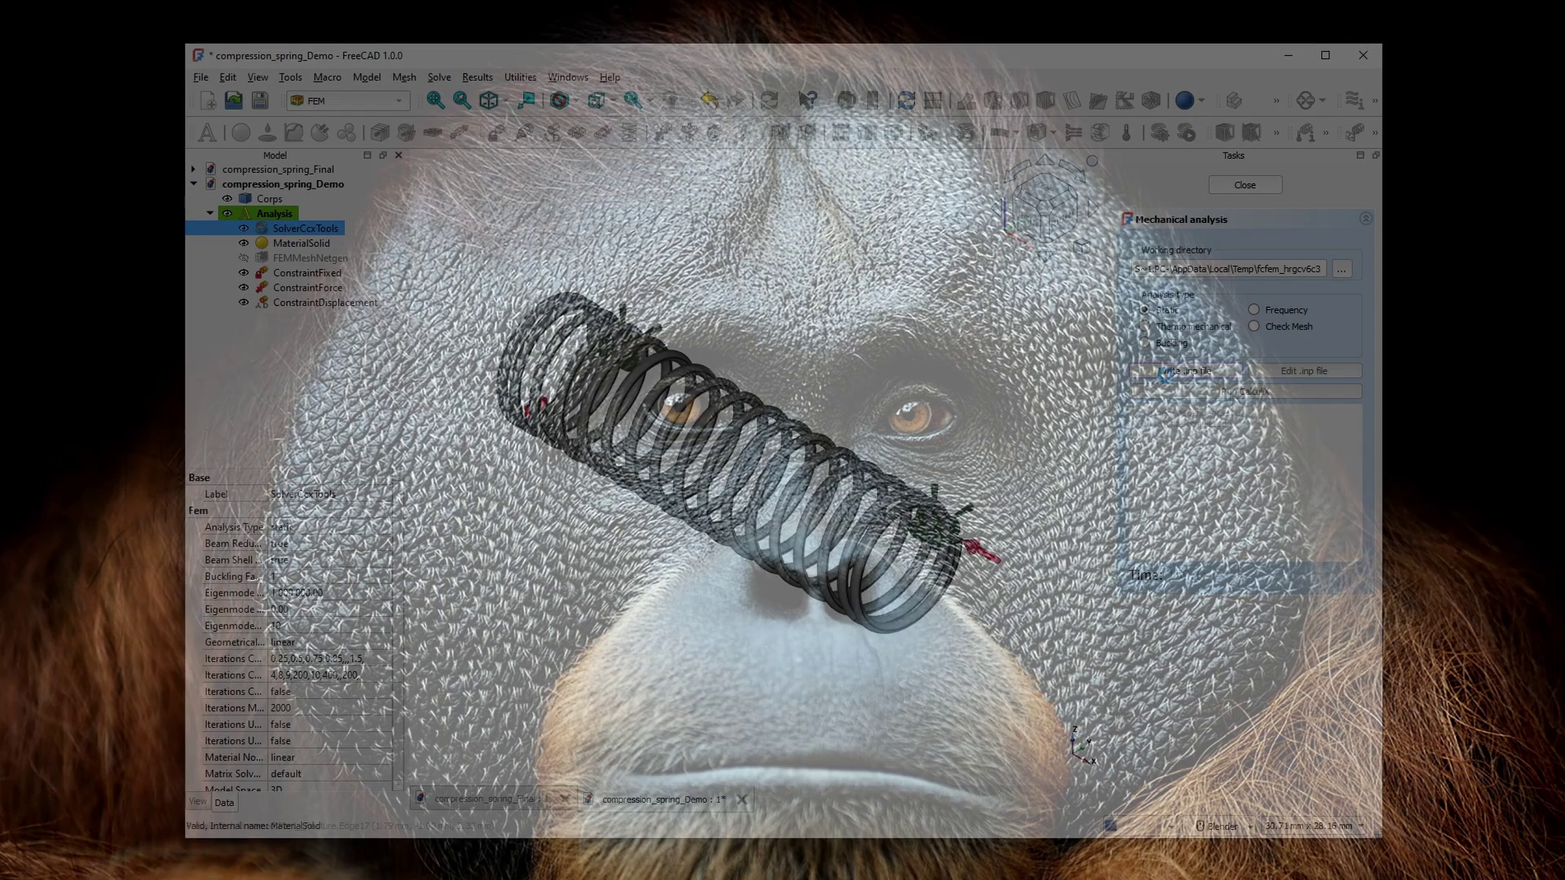
click(1240, 393)
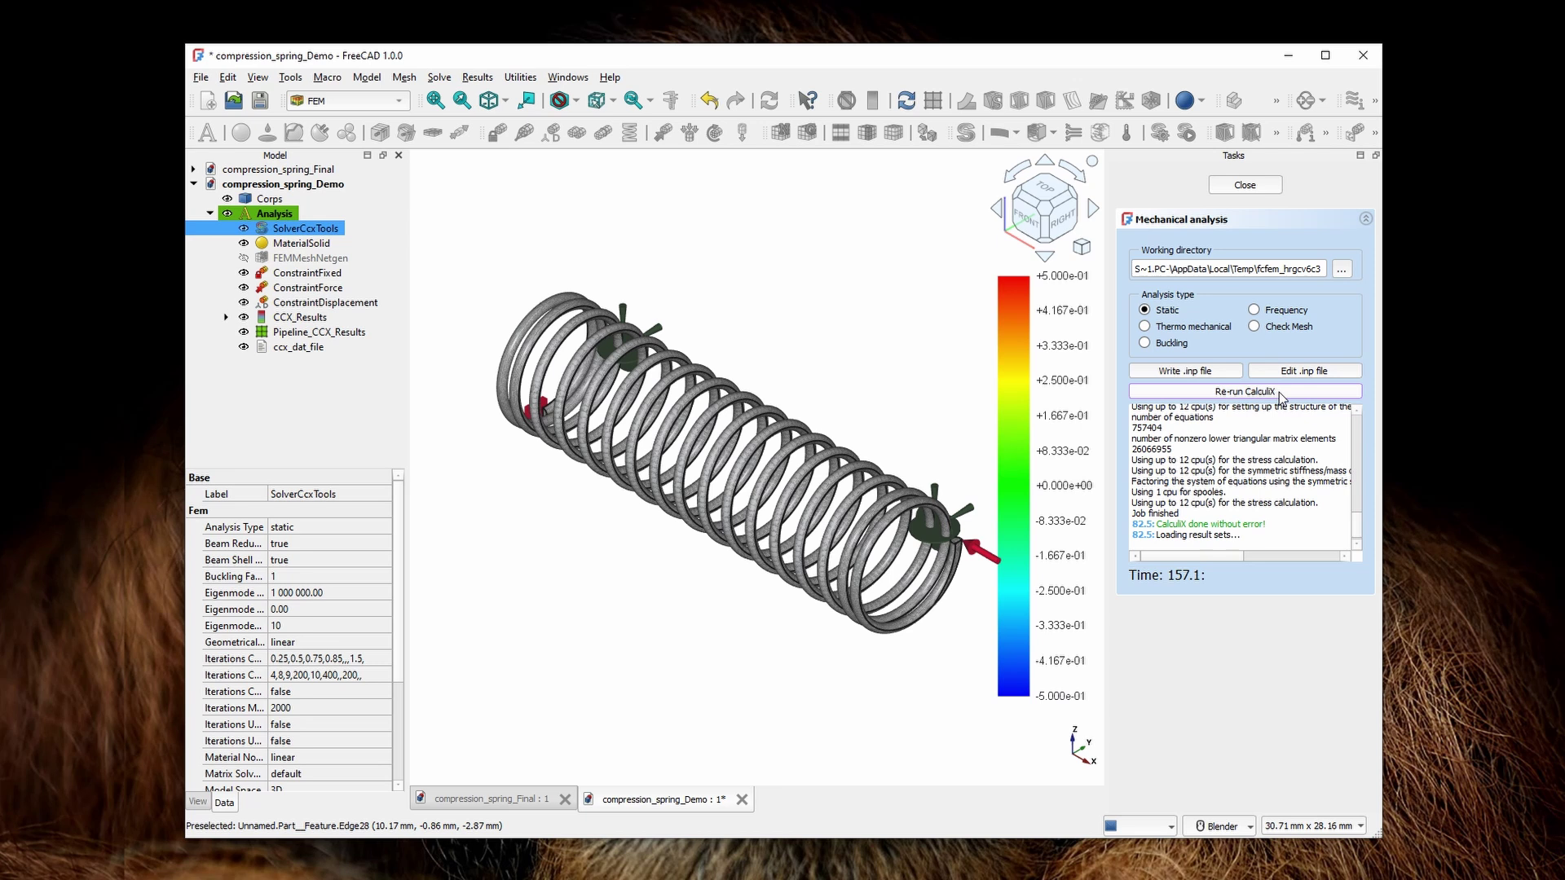
click(1258, 186)
- Add a warp filter to Pipeline_CCX_Results using the Displacement vector and color it by the Displacement Magnitude field
click(351, 332)
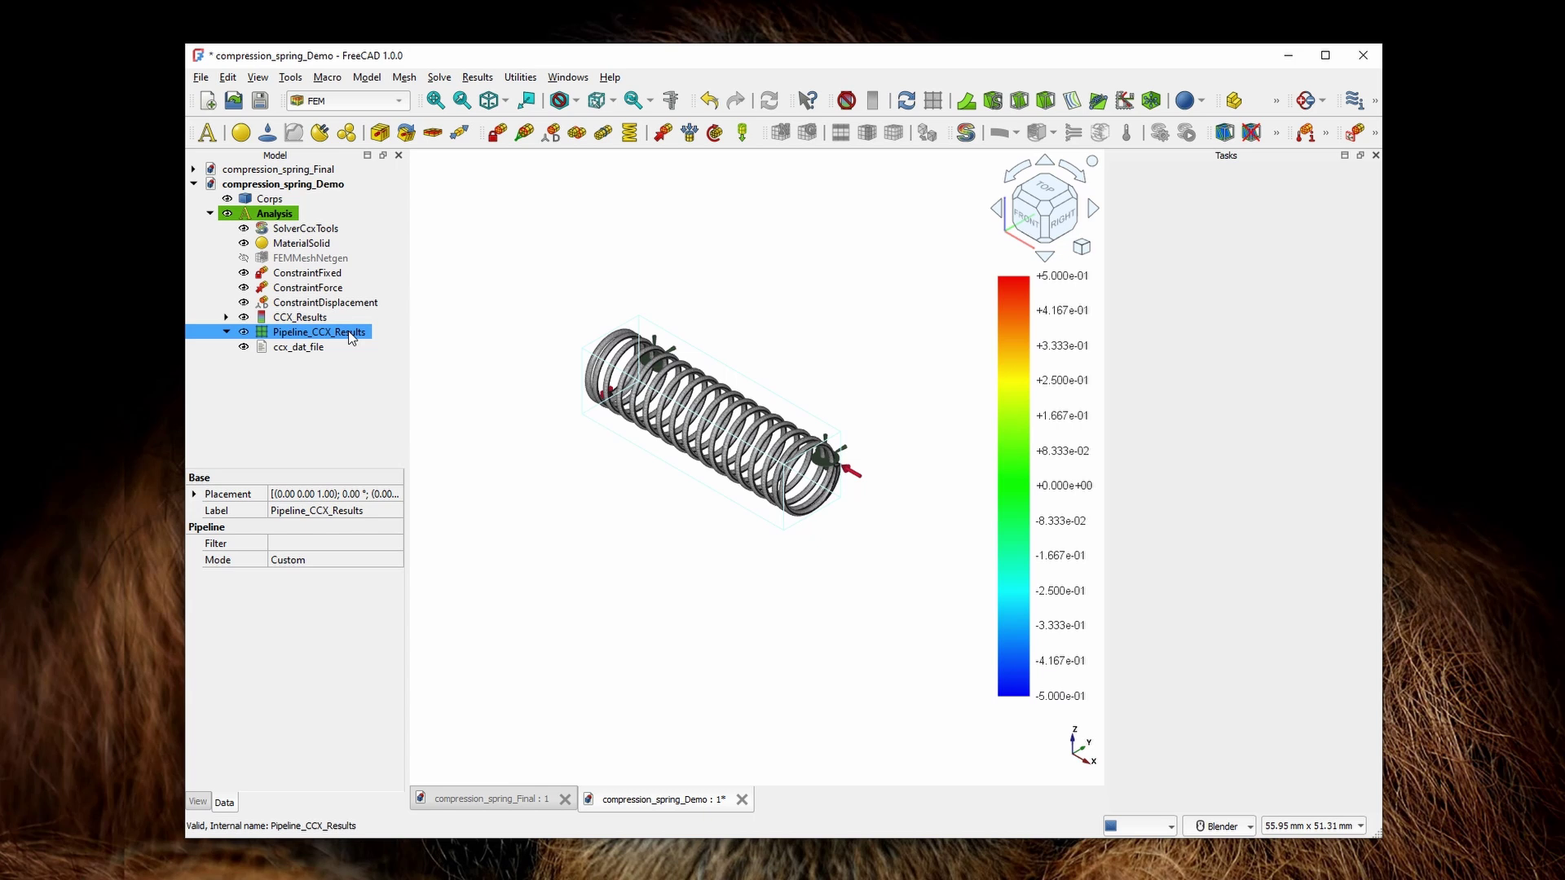
click(966, 100)
click(1027, 219)
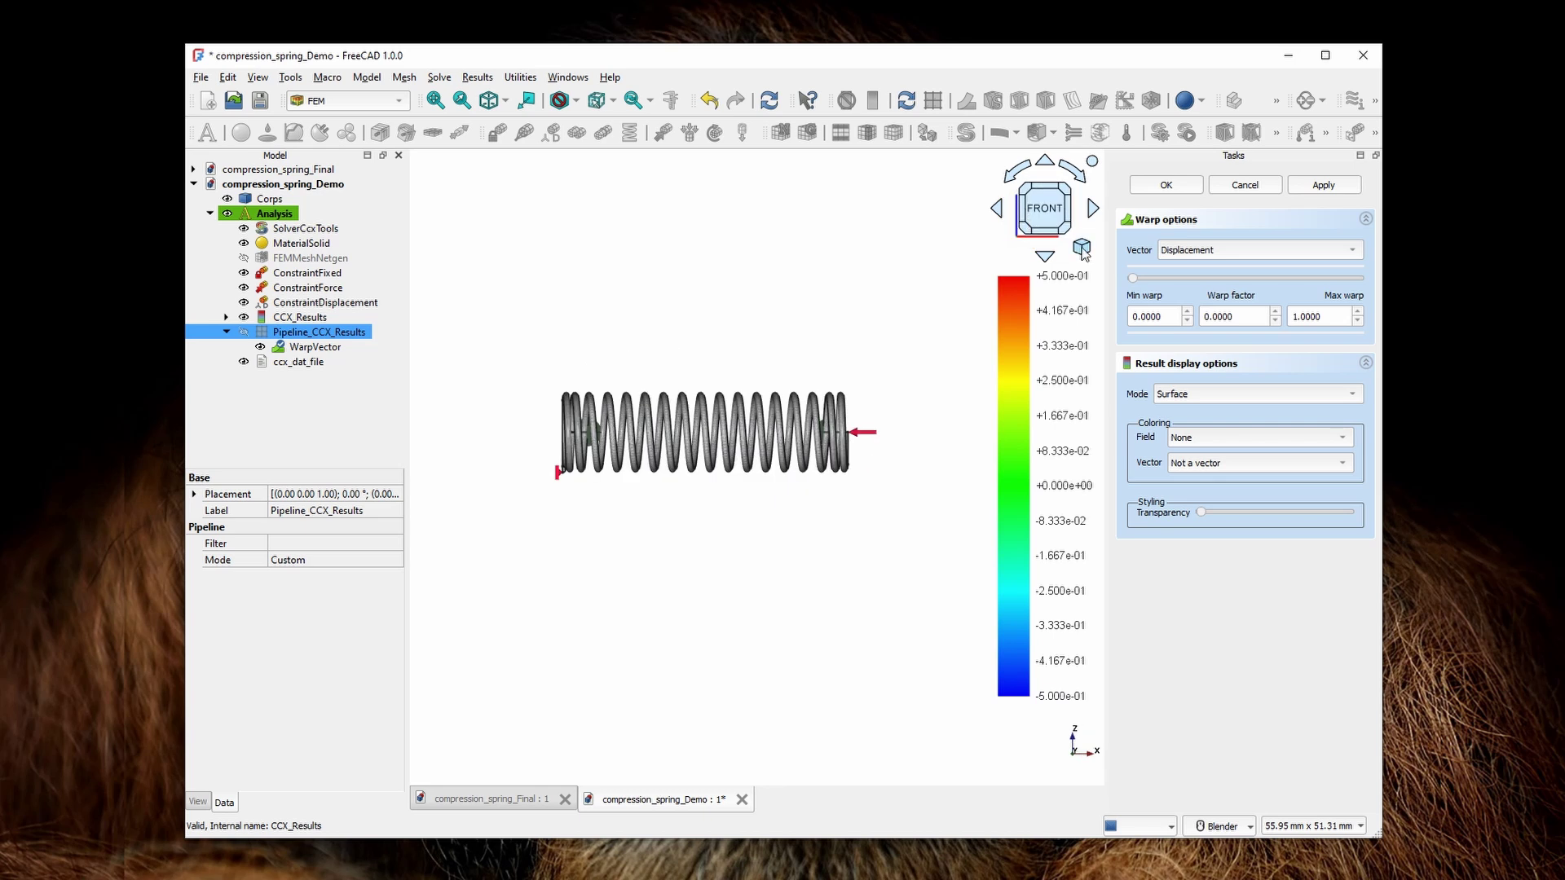
click(1082, 250)
click(1118, 314)
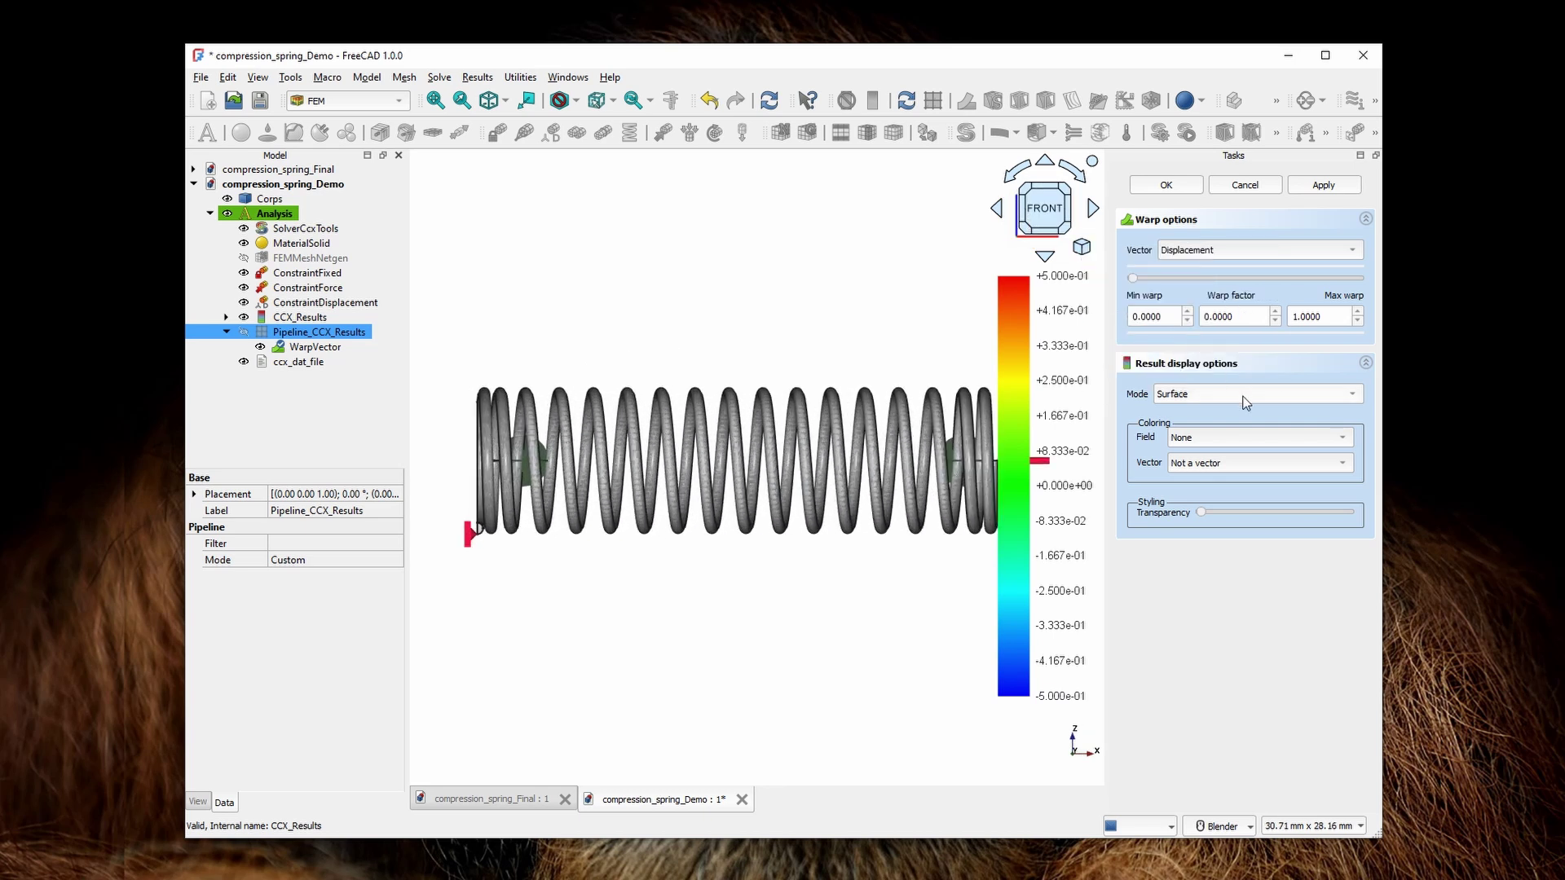
click(1241, 444)
click(1239, 474)
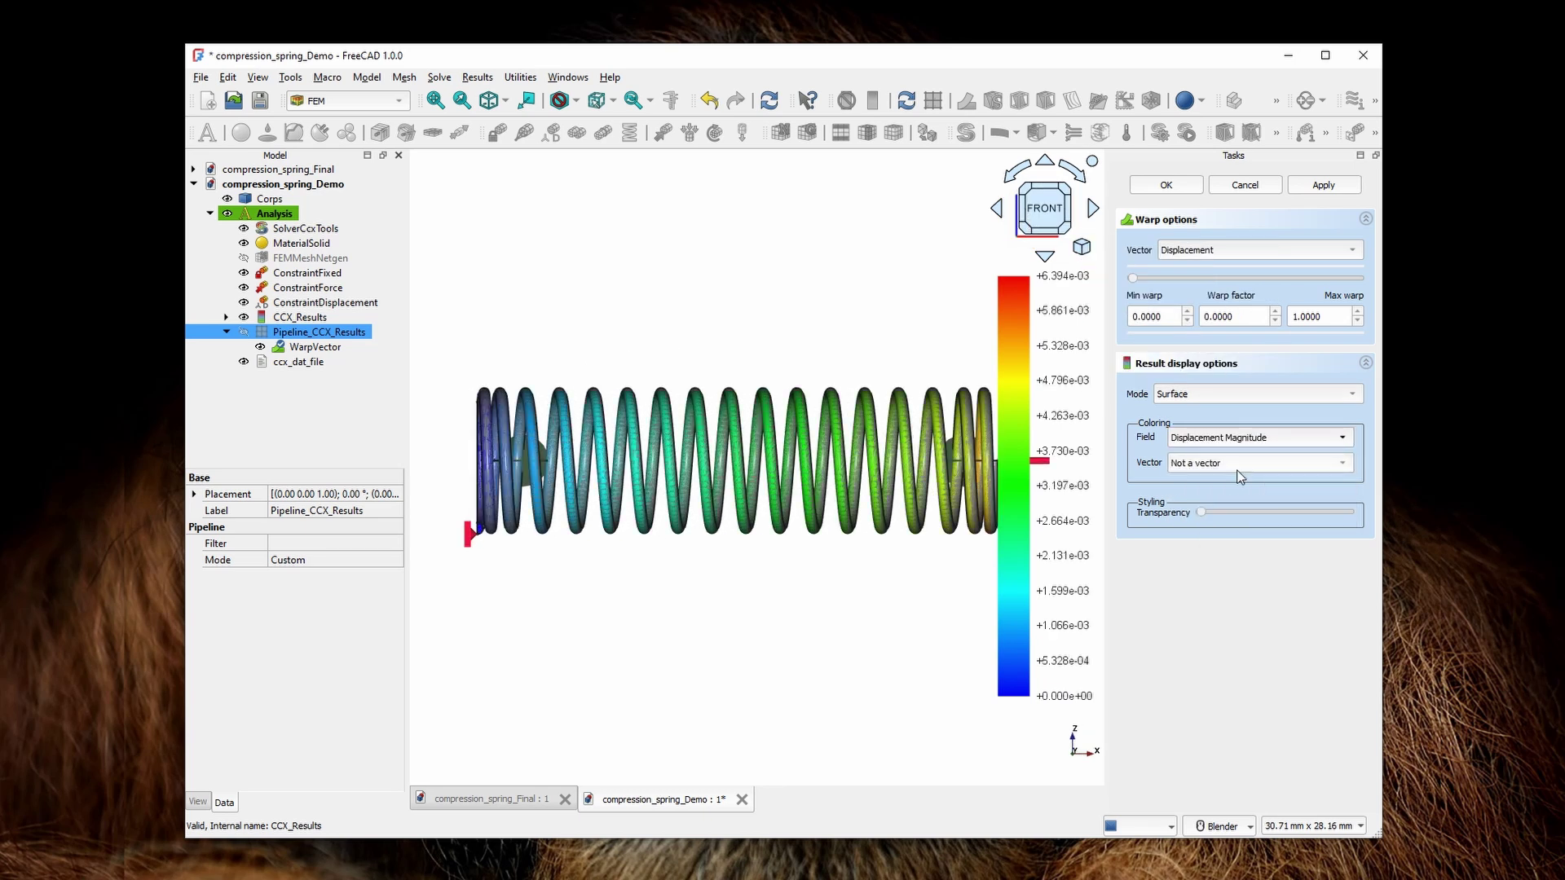
- Hide the spring body Corps and apply a warp factor of 0.3 to the displacement result
click(267, 199)
click(229, 200)
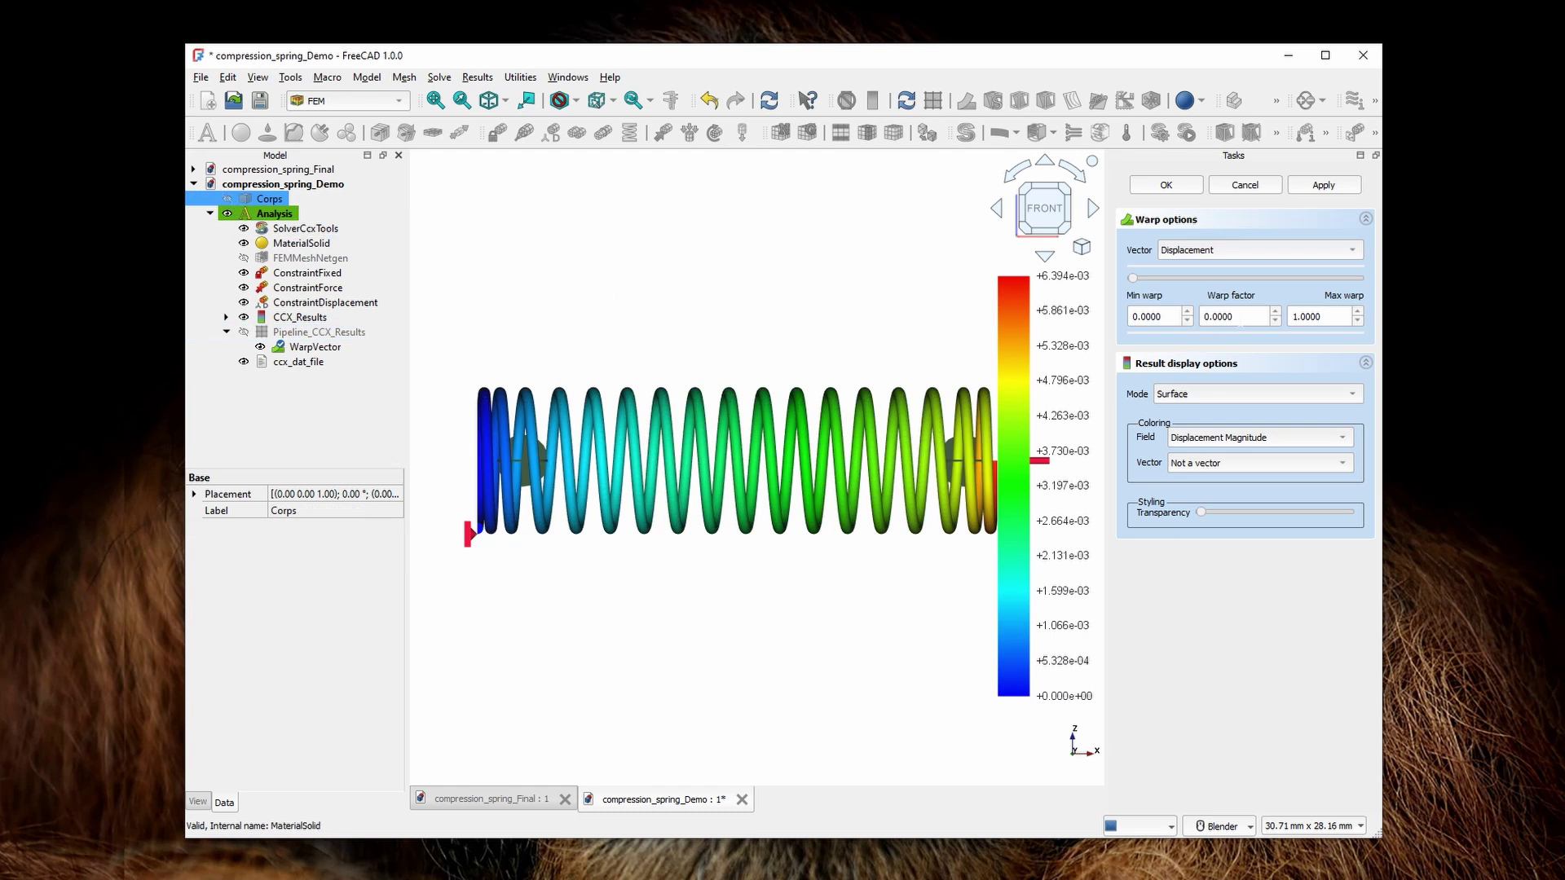
drag(1238, 323, 1197, 315)
text(0.3)
click(1351, 188)
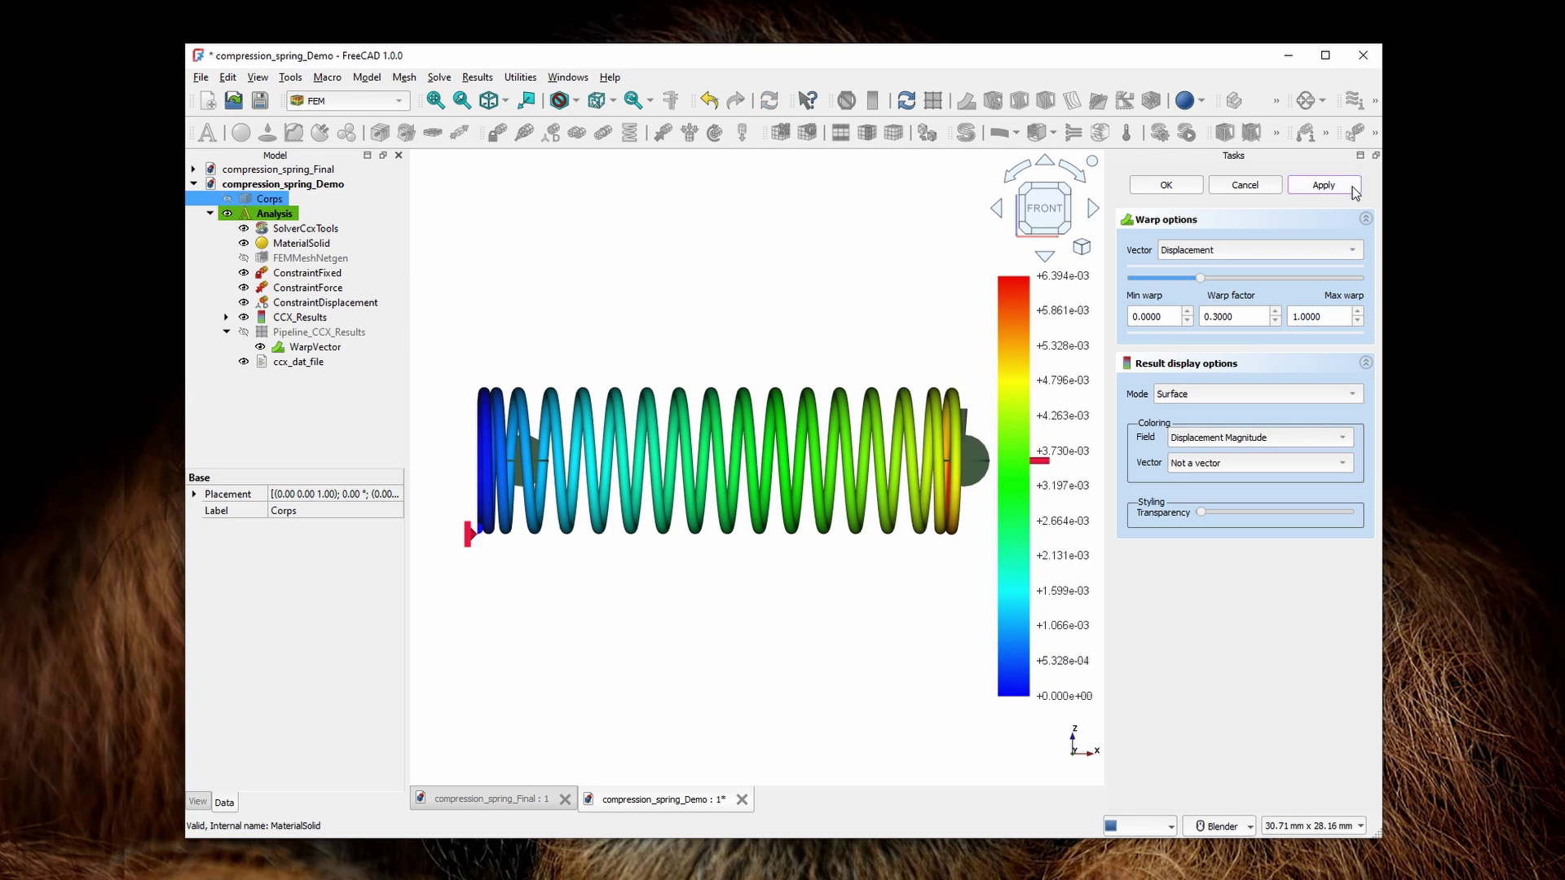
- Export the WarpVector result to the Compression Spring folder as compression_spring_Demo-WarpVector_01.x3d
click(308, 348)
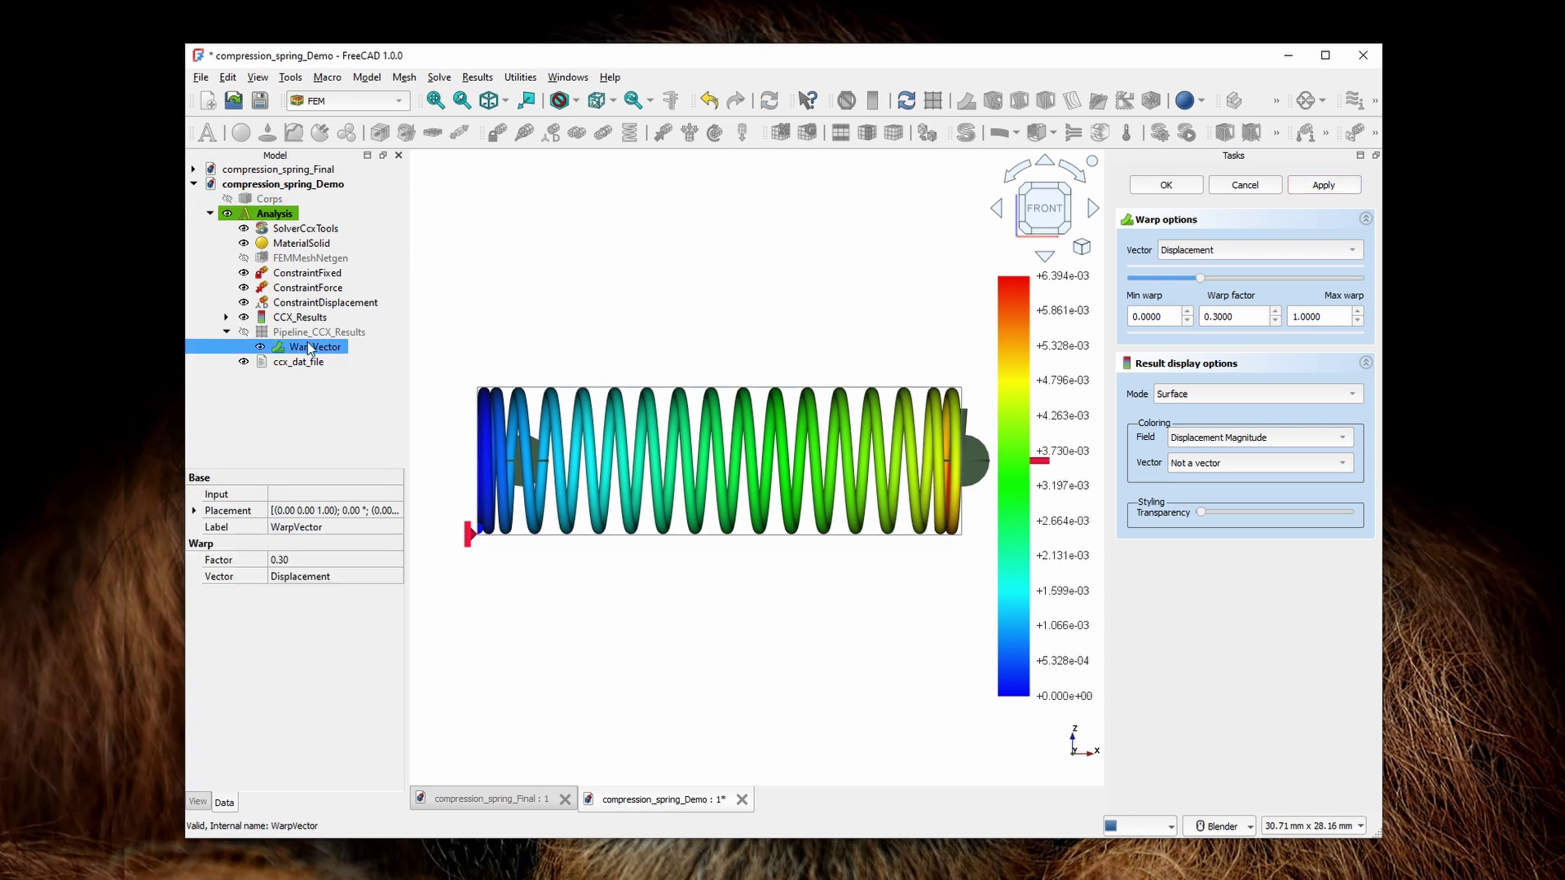
click(200, 76)
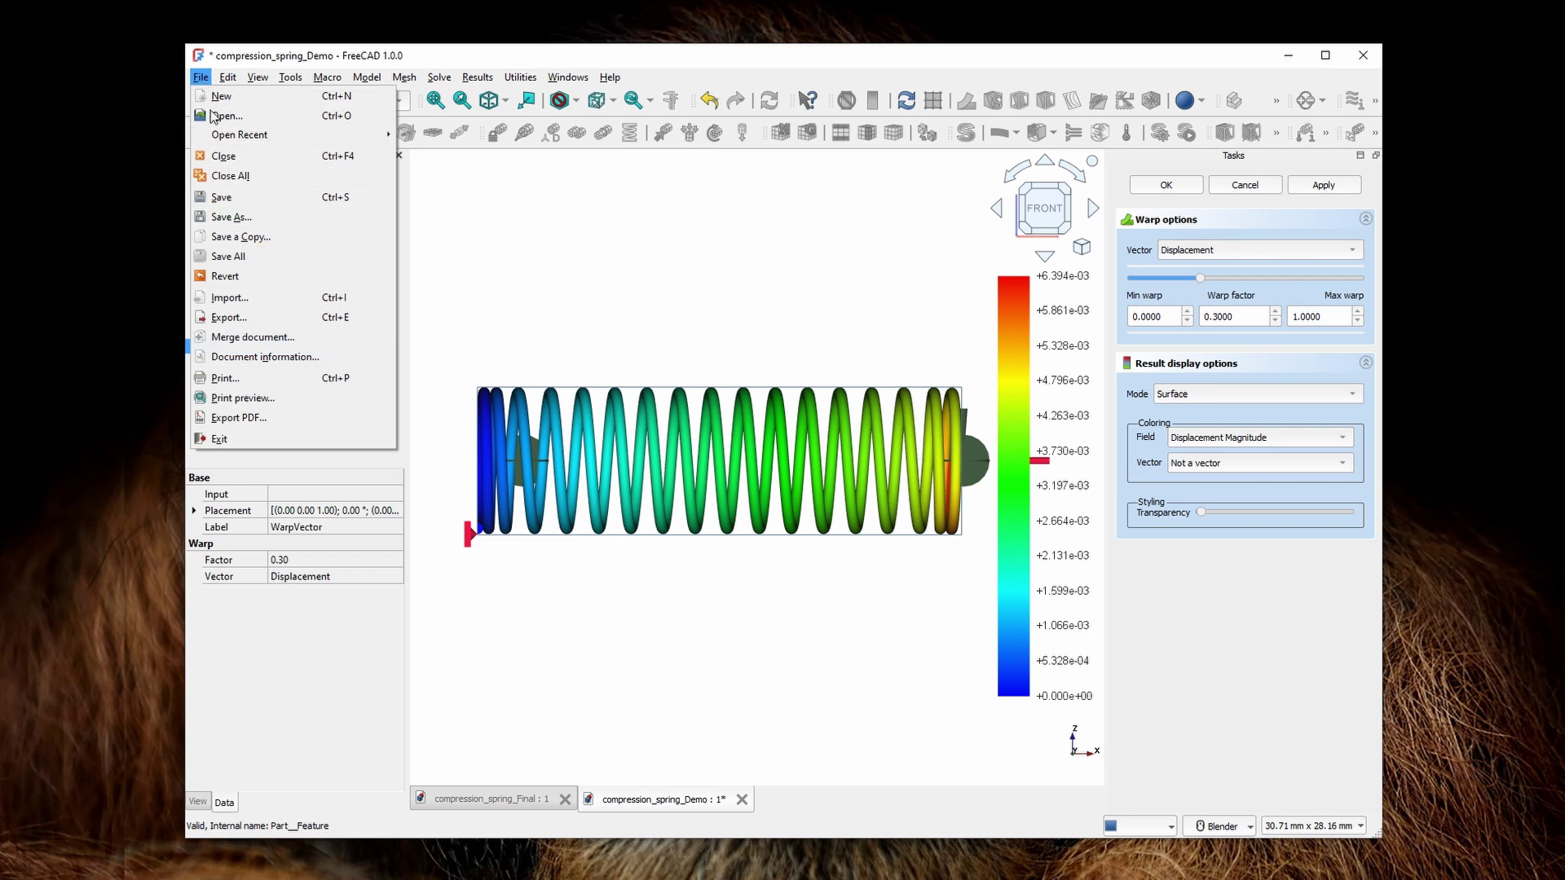
click(225, 317)
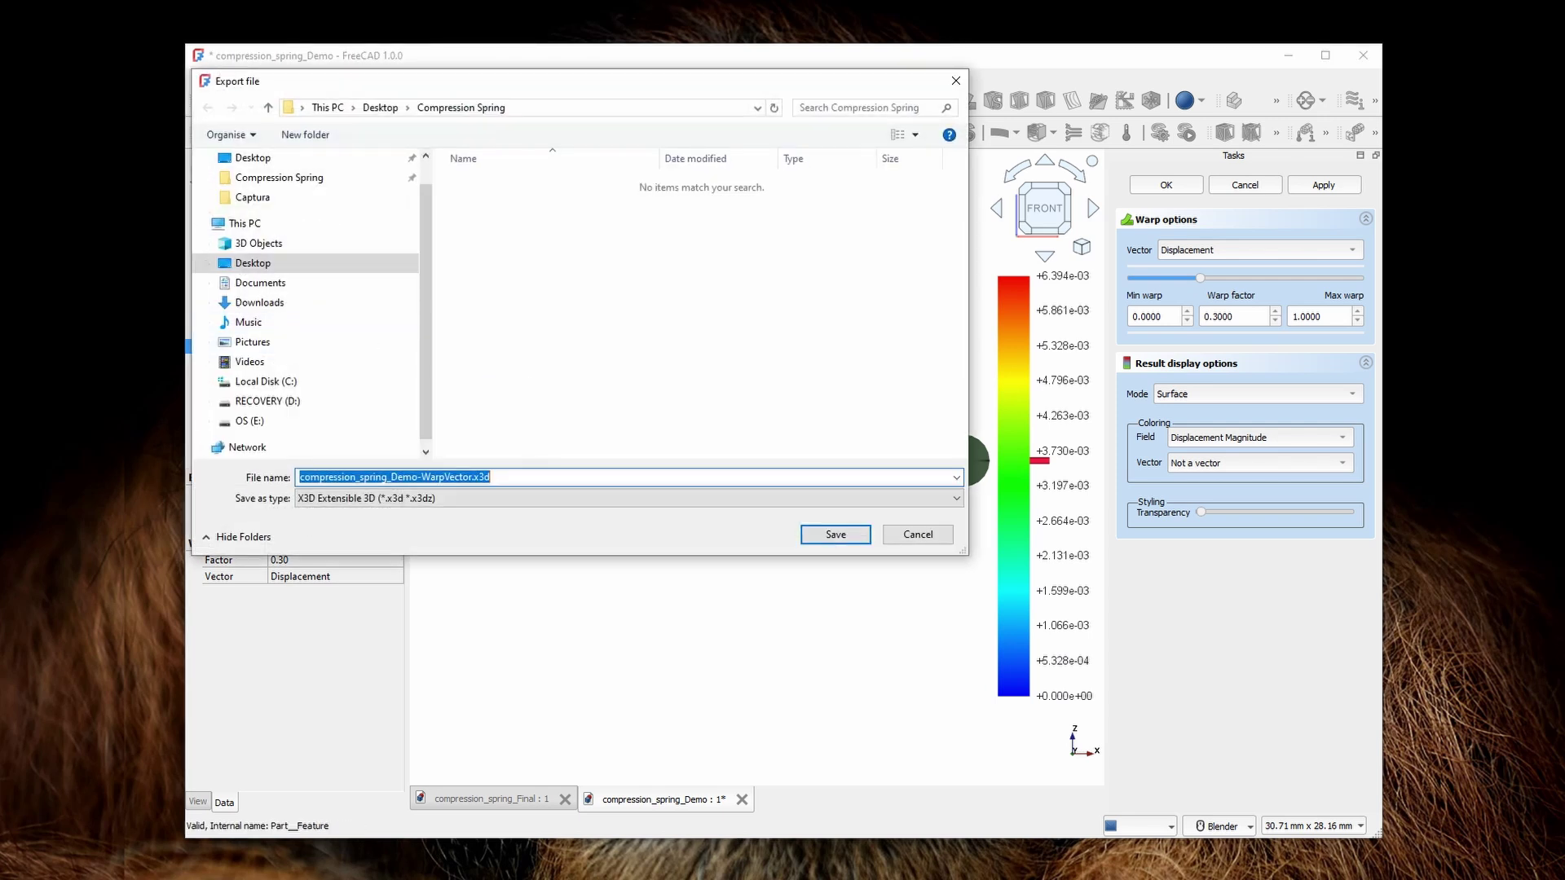
click(473, 476)
text(_01)
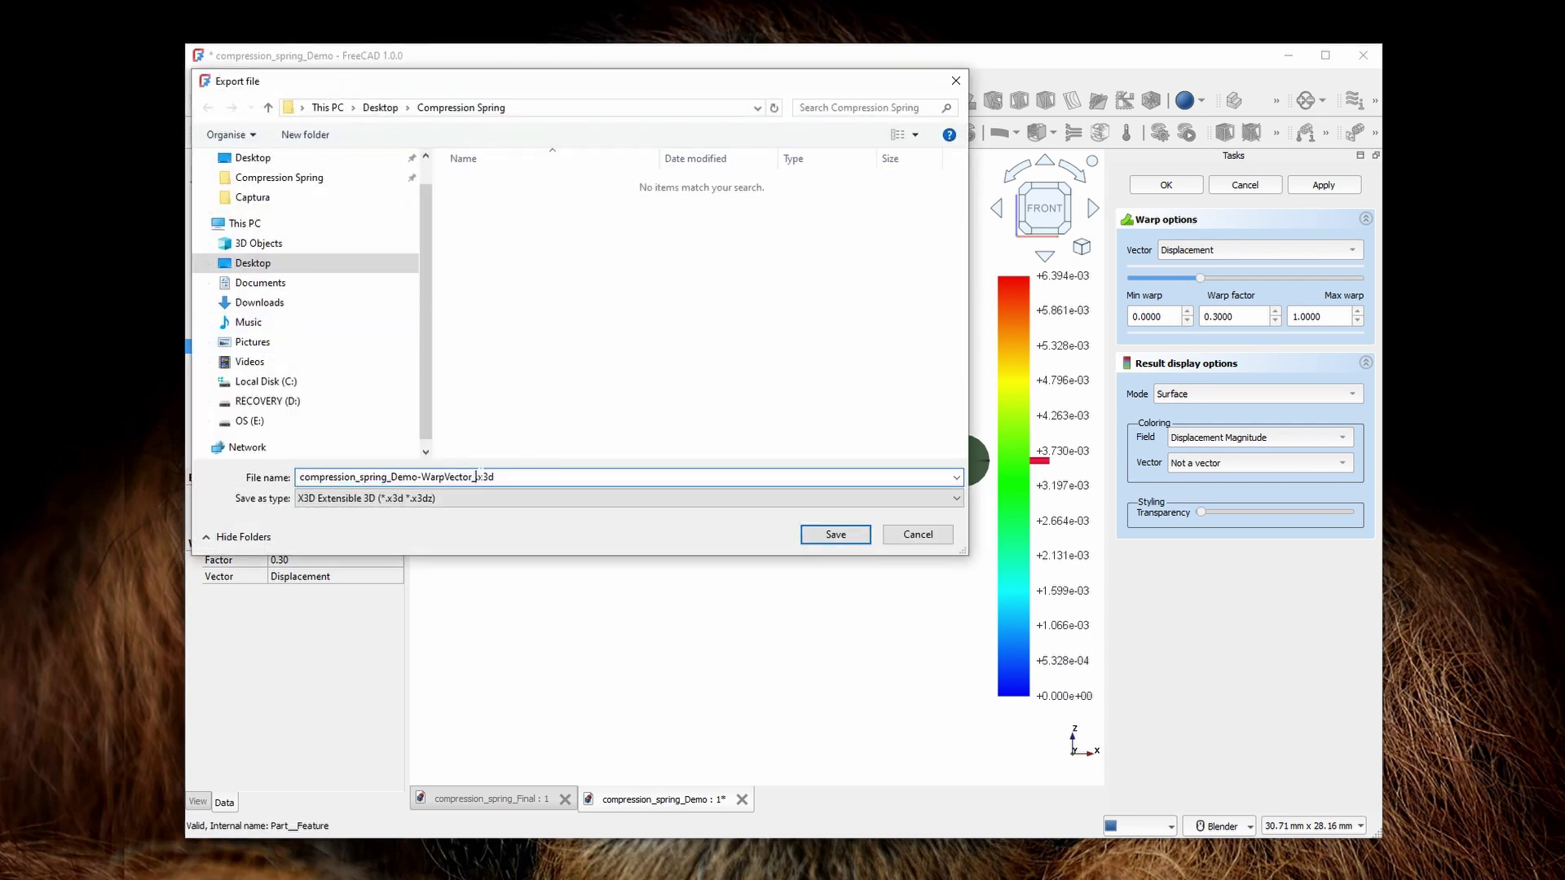
click(837, 534)
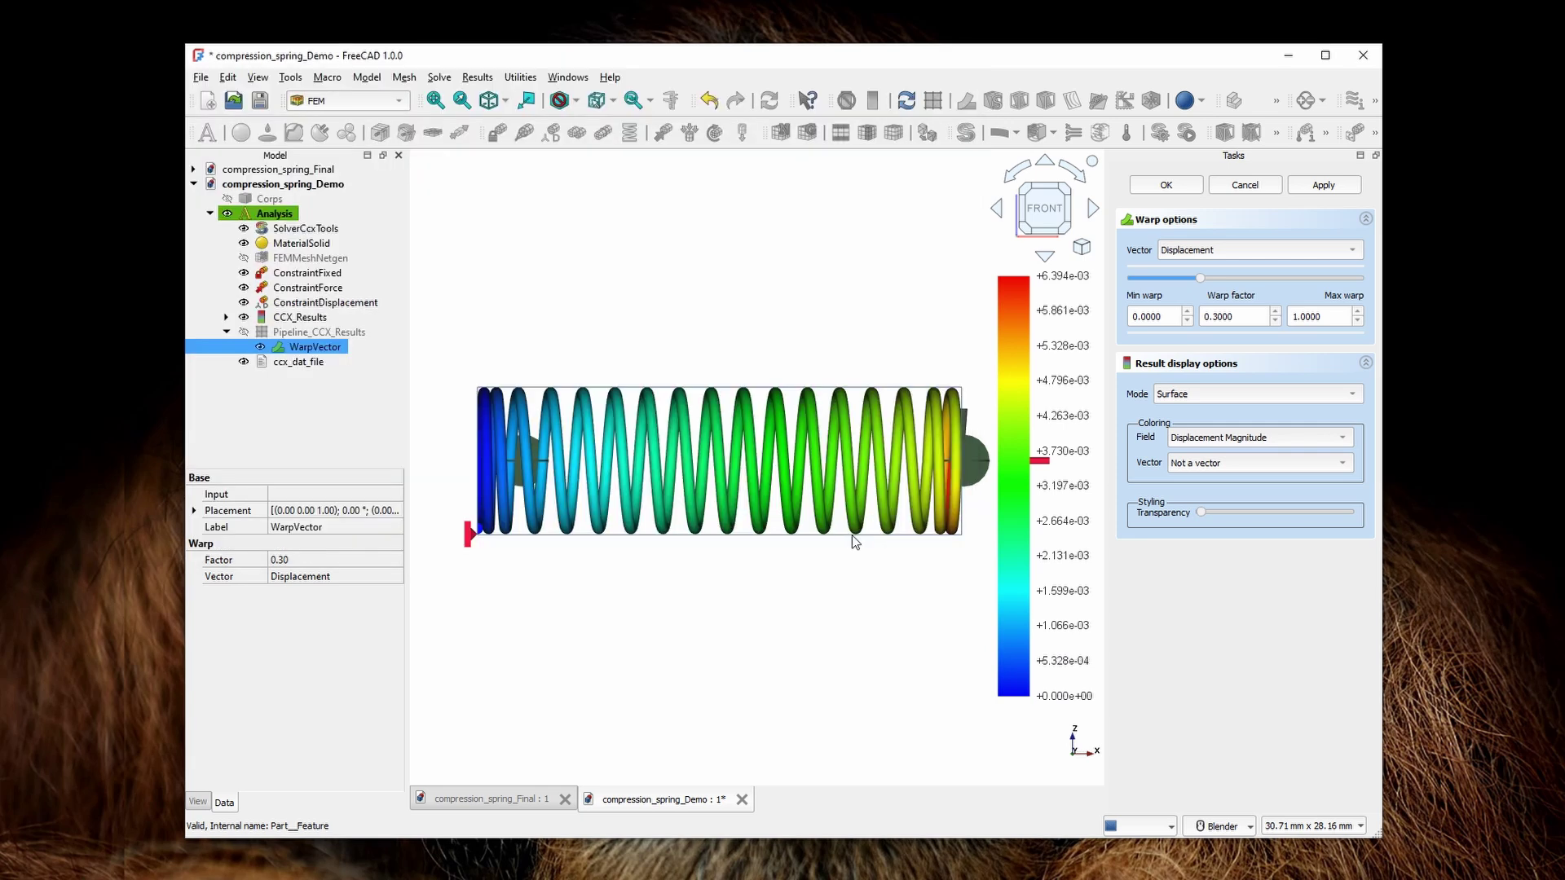
- Set the WarpVector warp factor to 0 and apply it
drag(1263, 316, 1191, 311)
text(0)
click(1353, 185)
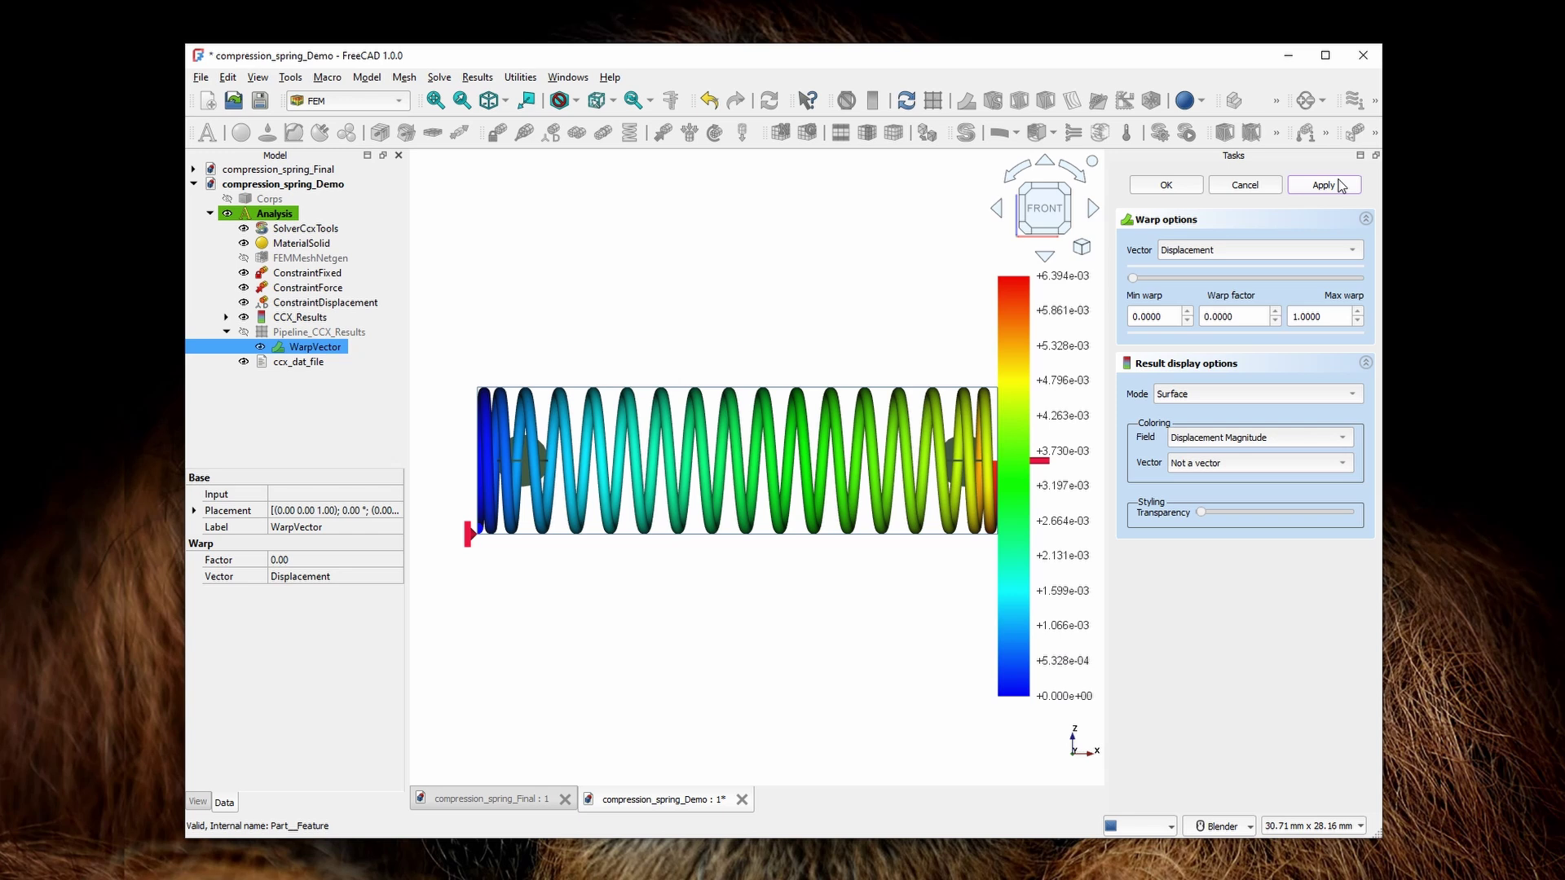
- Export the unwarped WarpVector result as compression_spring_Demo-WarpVector_00.x3d in the same folder
click(200, 77)
click(244, 313)
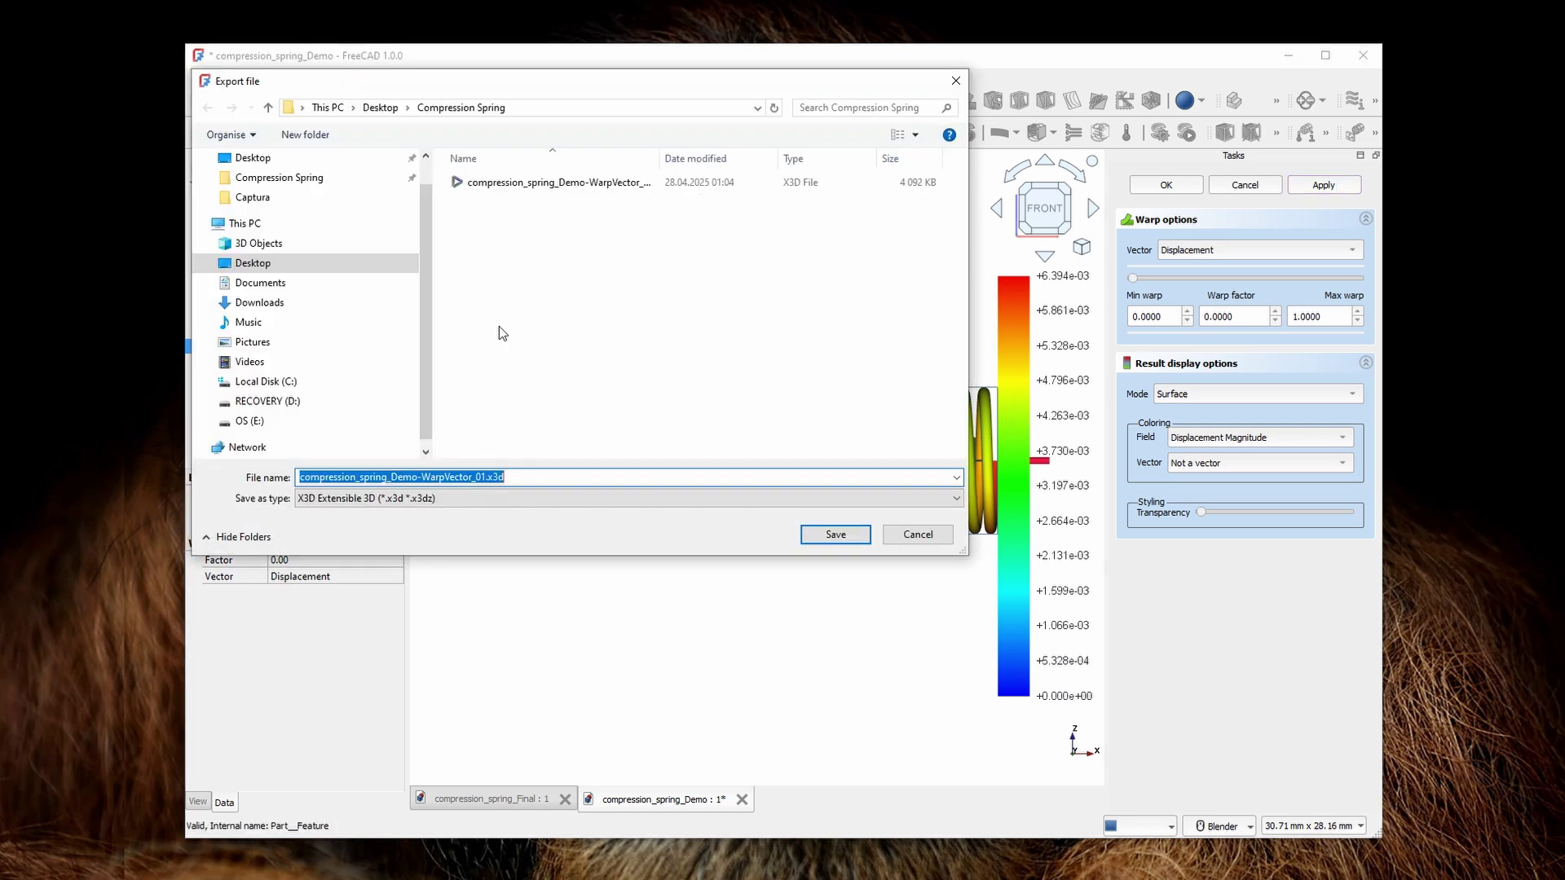
click(487, 477)
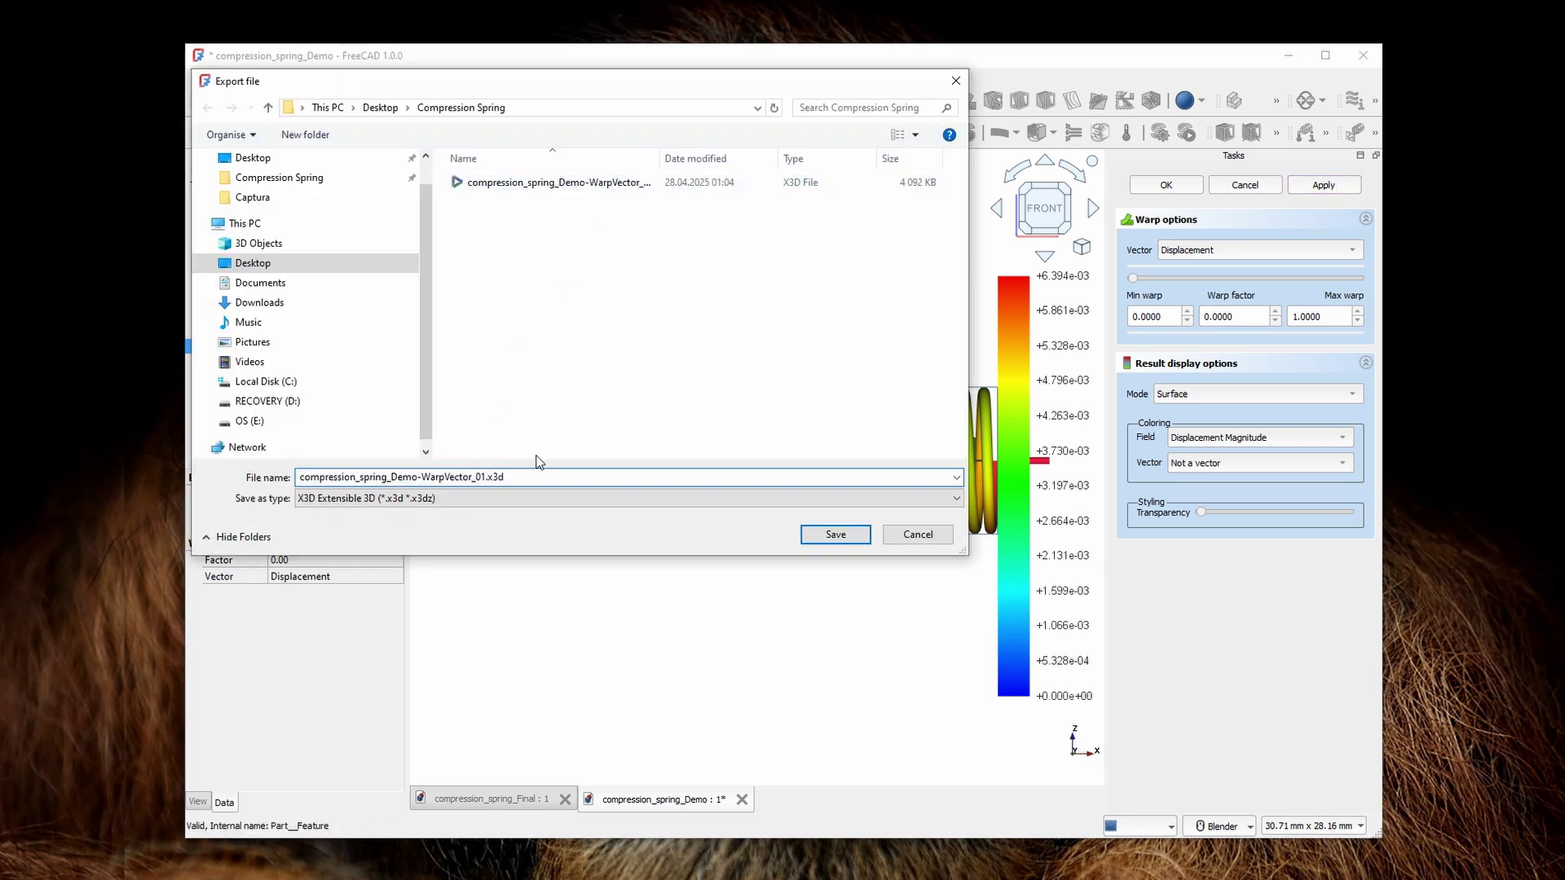
key(BackSpace)
text(0)
click(847, 532)
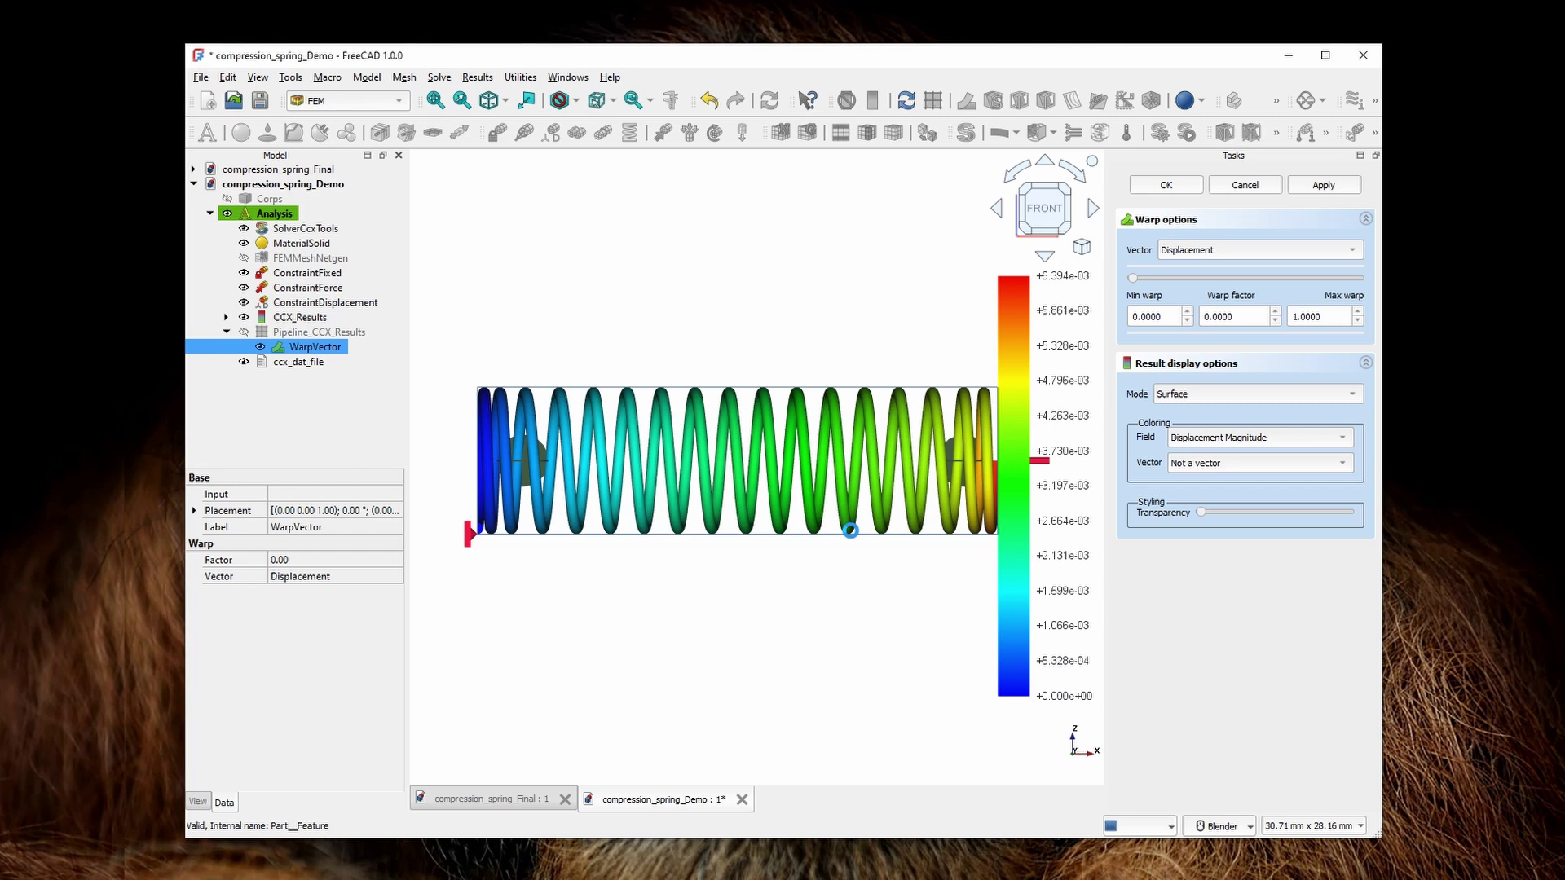
- Switch to Blender and save the new scene as compression_spring_Demo.blend in the Compression Spring folder
click(1288, 55)
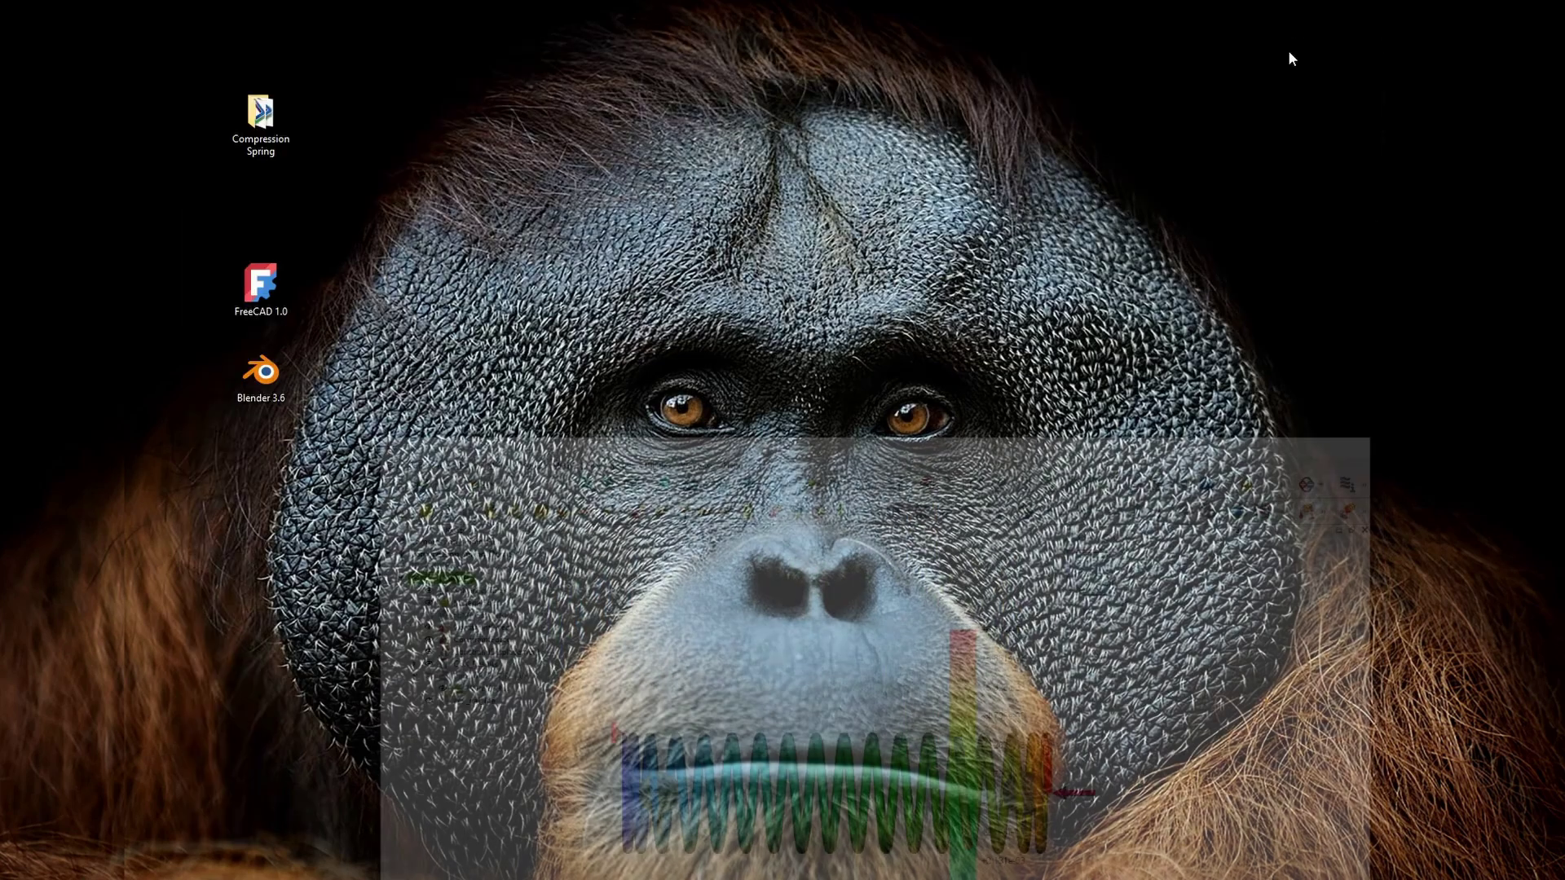
double_click(261, 373)
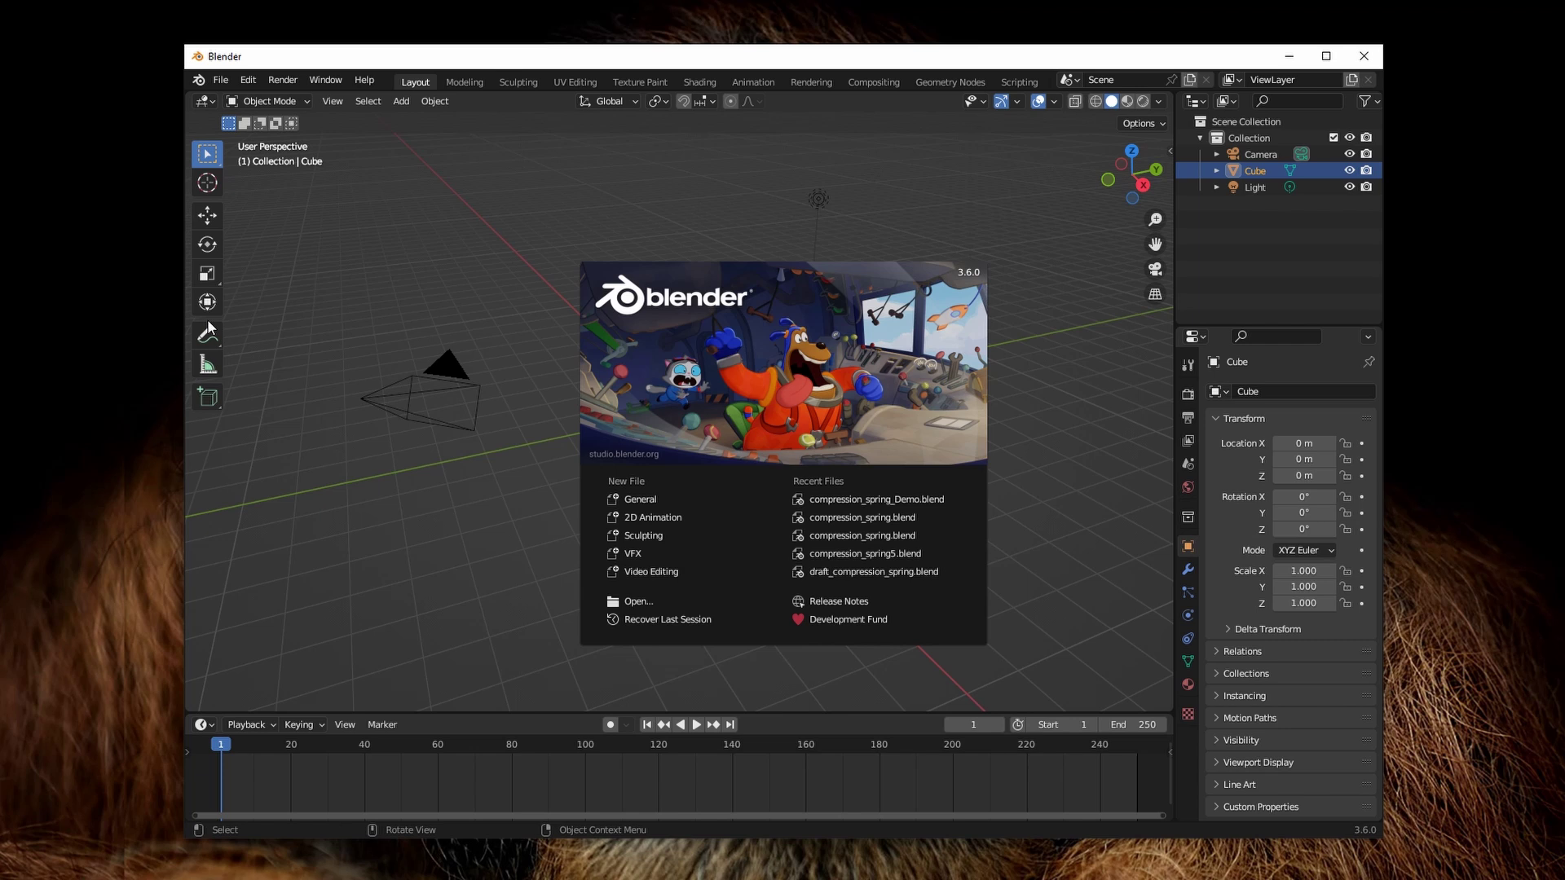
click(220, 79)
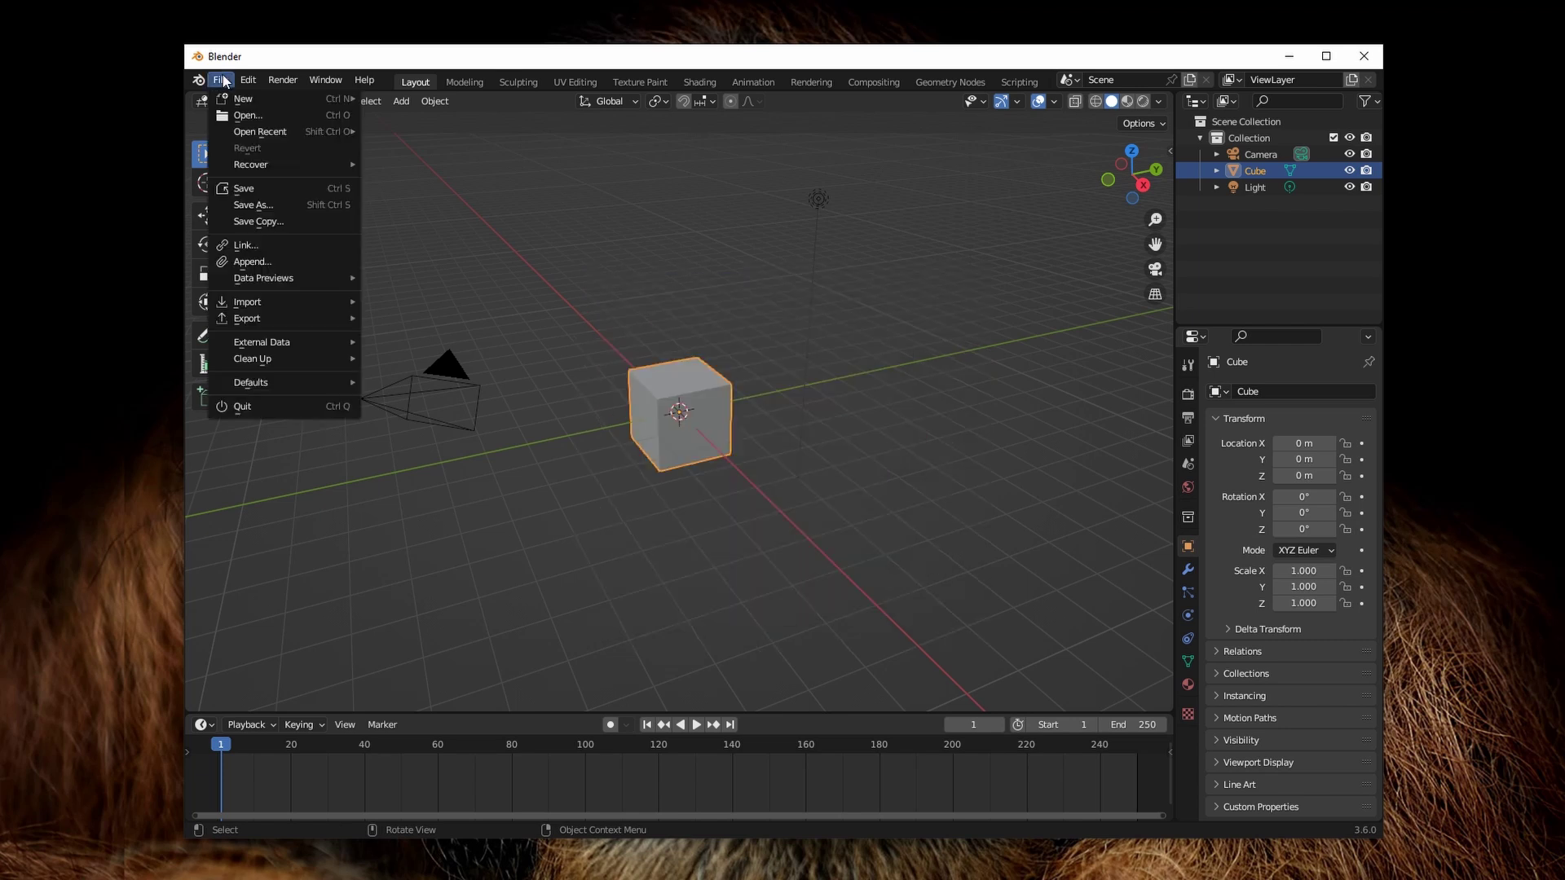
click(241, 187)
click(587, 225)
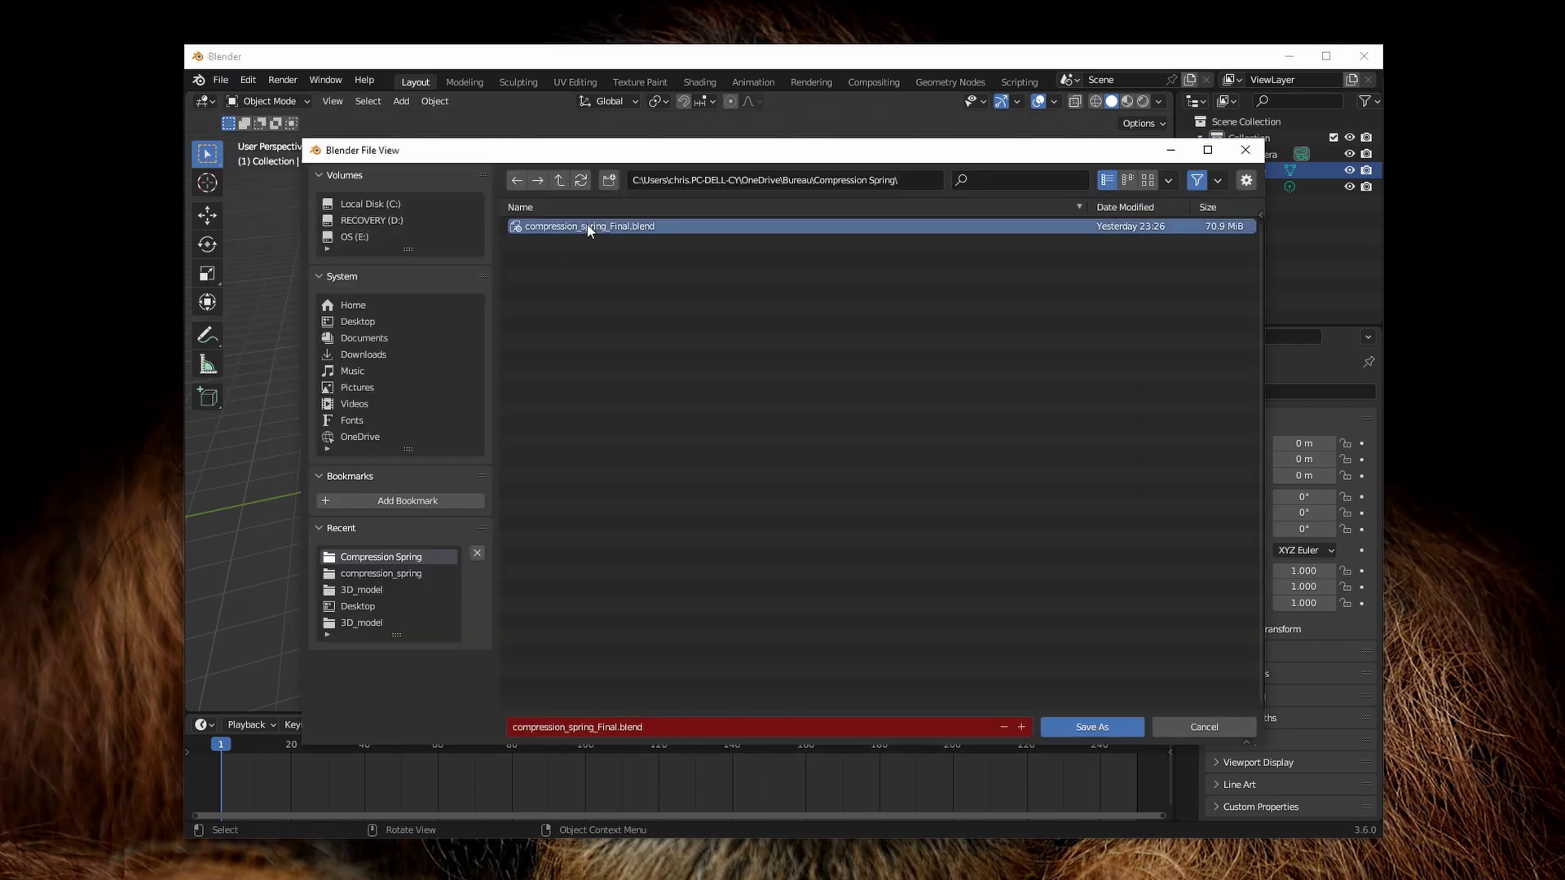
double_click(623, 727)
text(Demo)
click(1108, 725)
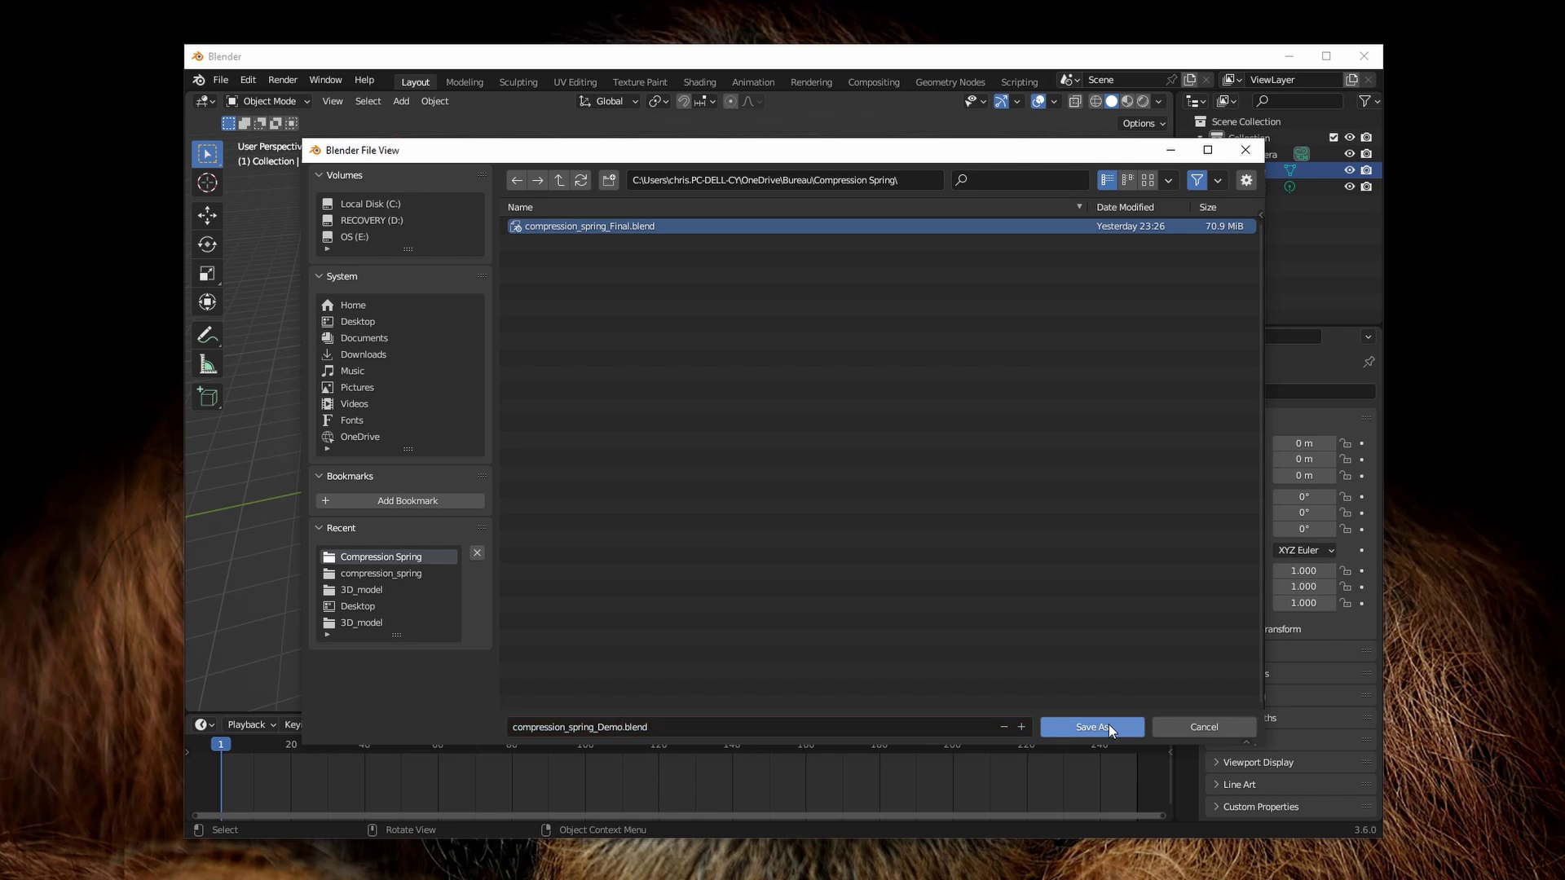
- Delete the default Light, Cube, Camera and Collection from the scene
click(1254, 186)
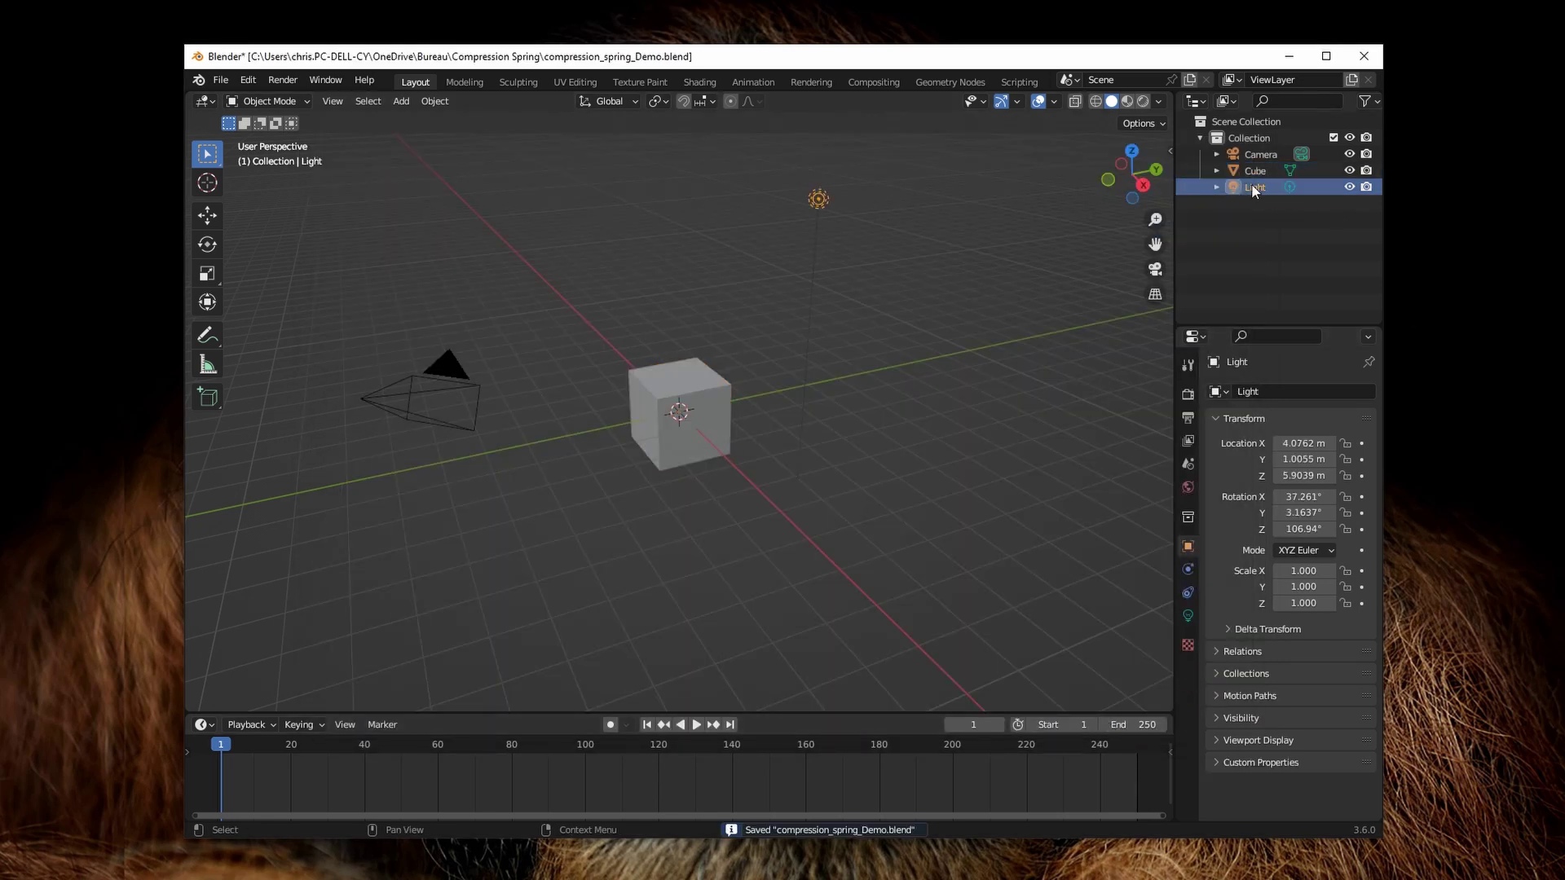
key(Delete)
click(1255, 170)
key(Delete)
click(1260, 154)
key(Delete)
click(1249, 137)
key(Delete)
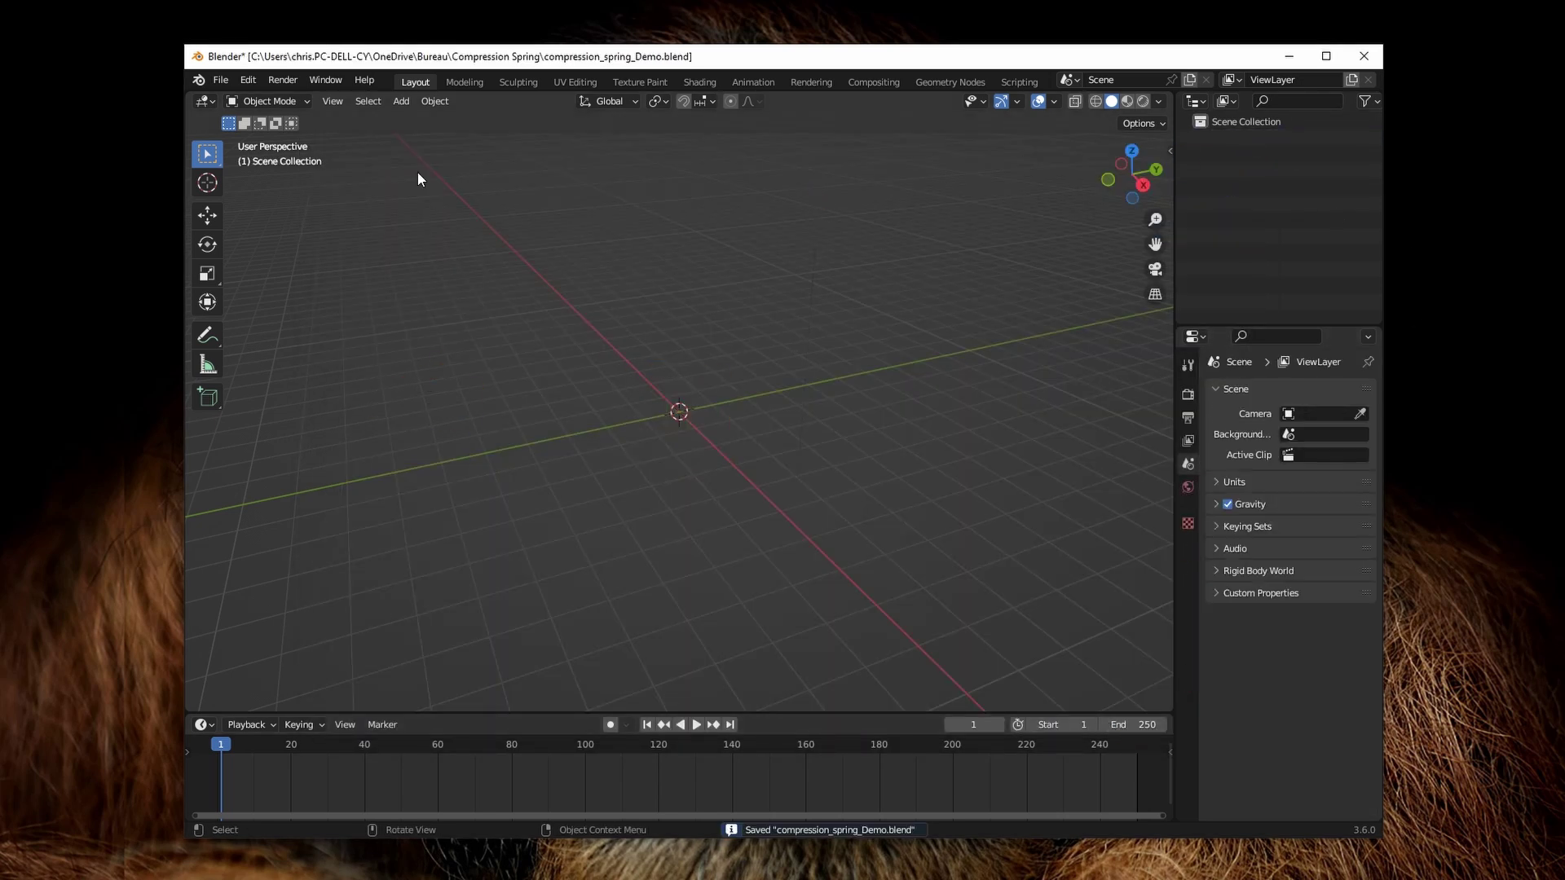
- Import compression_spring_Demo-WarpVector_00.x3d as X3D, changing the Up axis so the spring stands vertically along Z
click(213, 80)
mouse_move(280, 299)
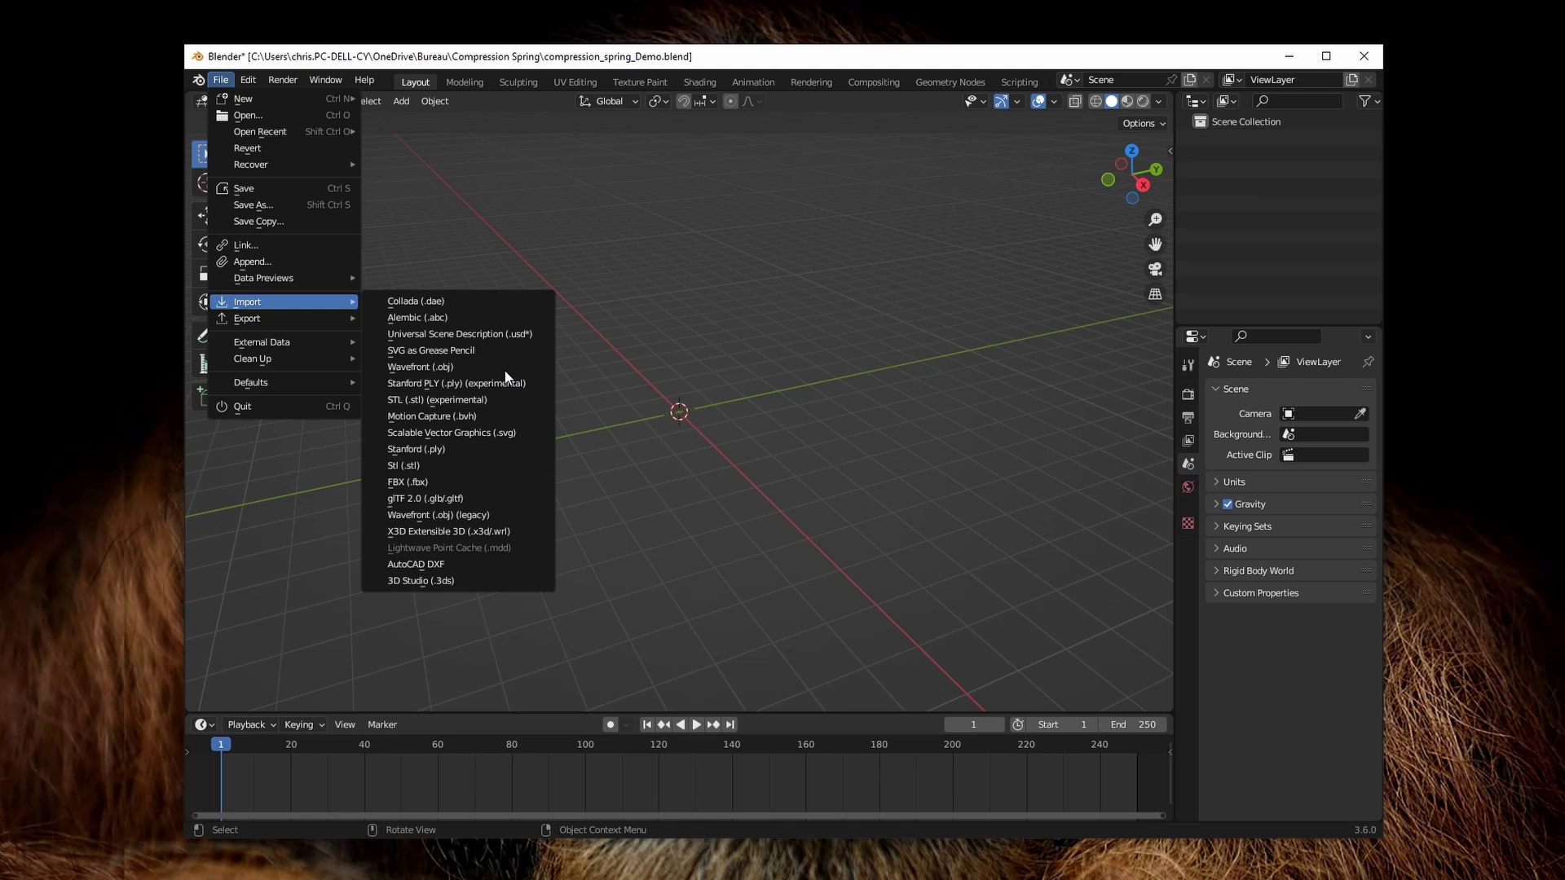
click(479, 535)
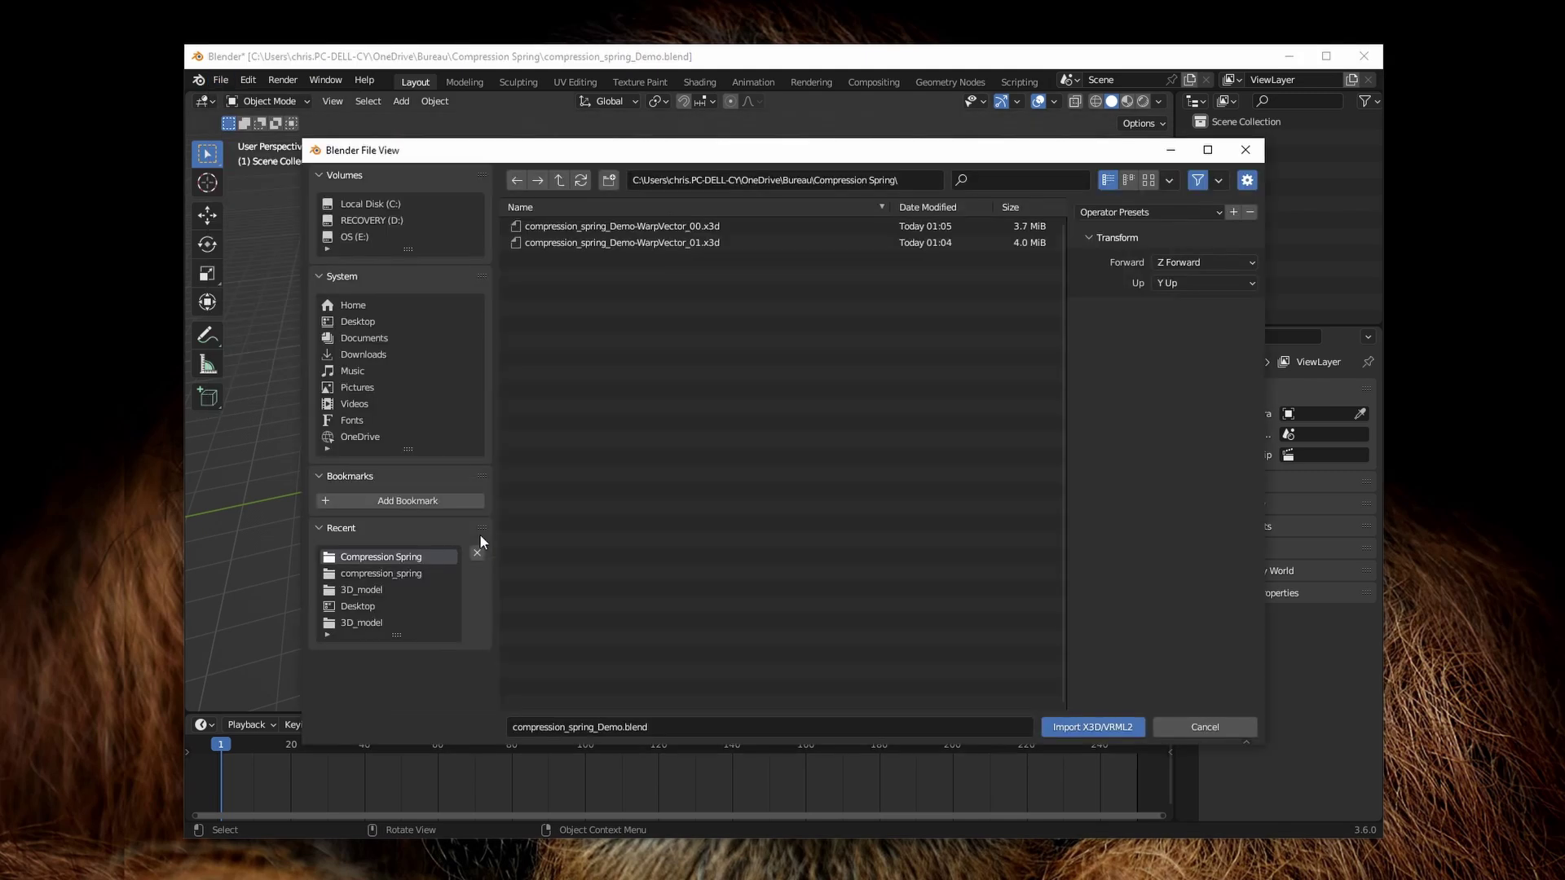
click(616, 227)
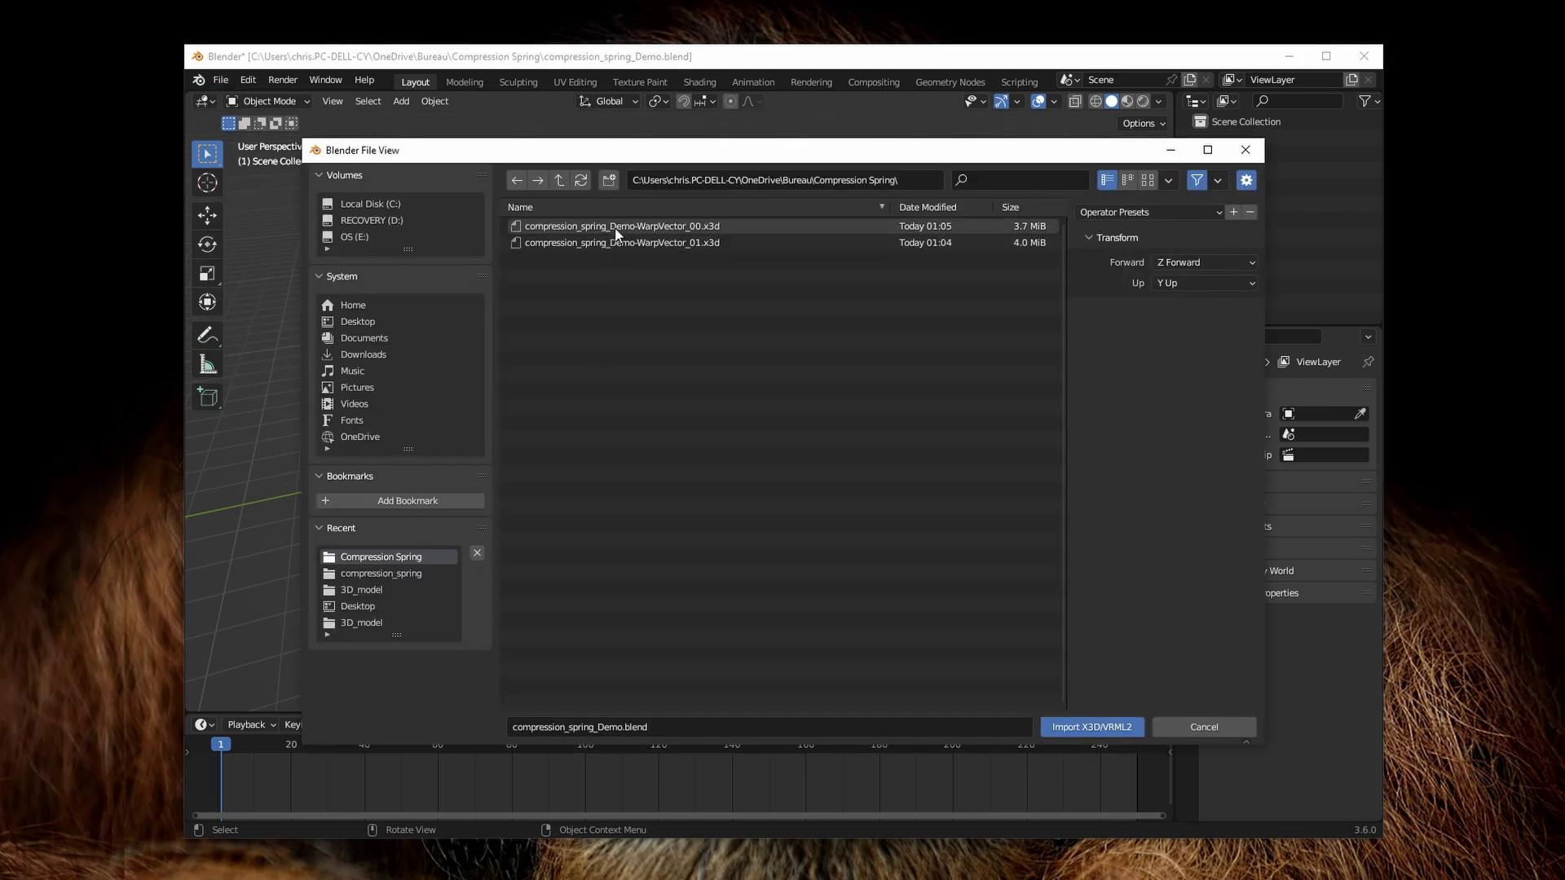
click(1253, 282)
click(1206, 319)
click(1078, 722)
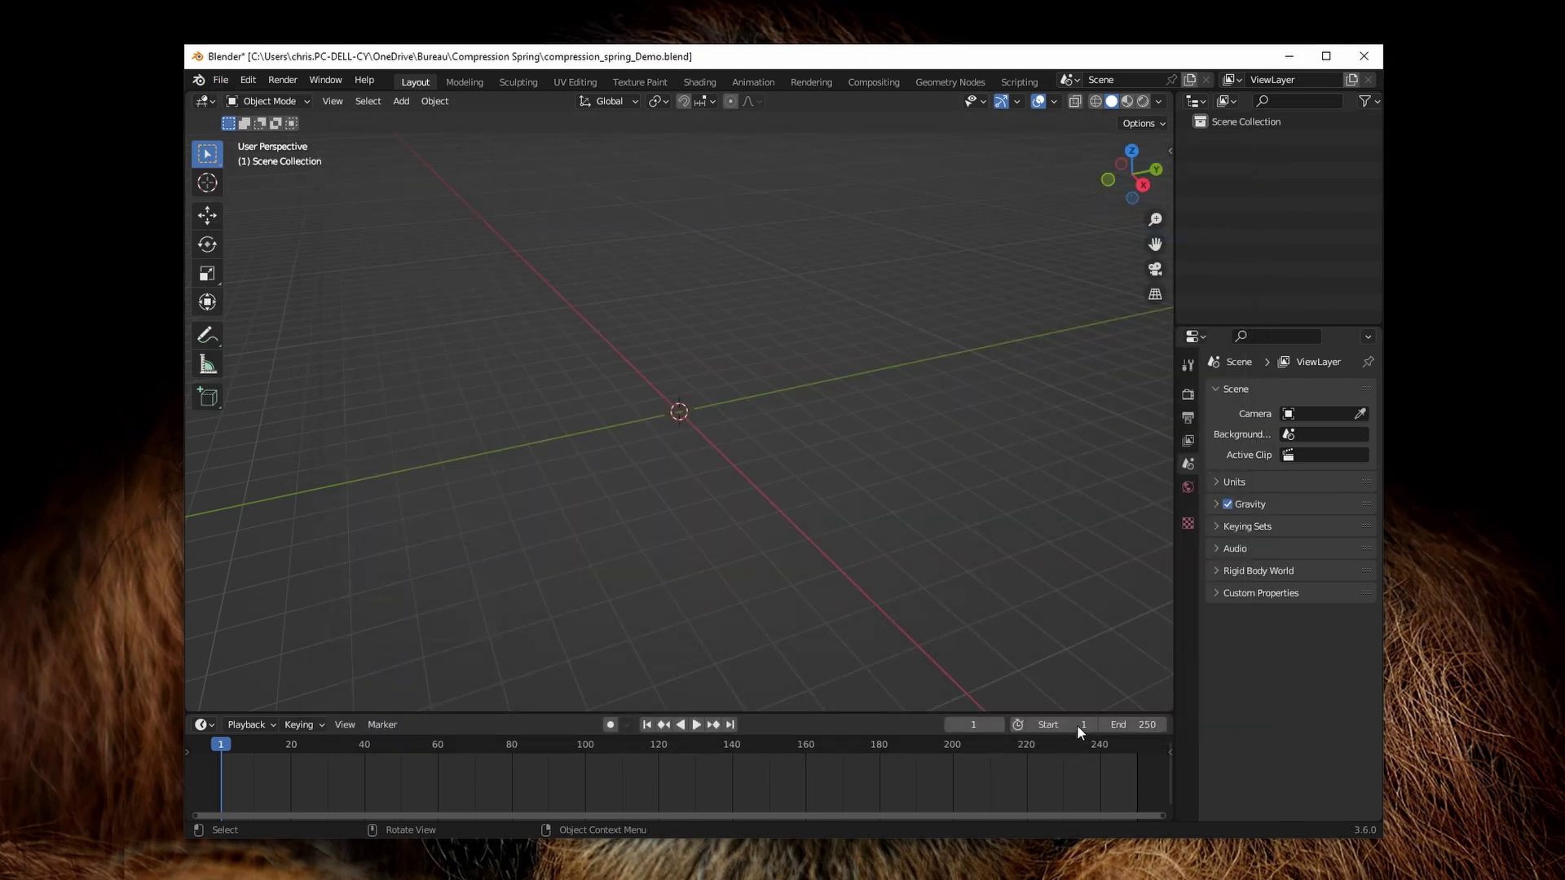
- Set the viewport shading color to Attribute and delete the imported object o5_IndexedFaceSet
click(1139, 182)
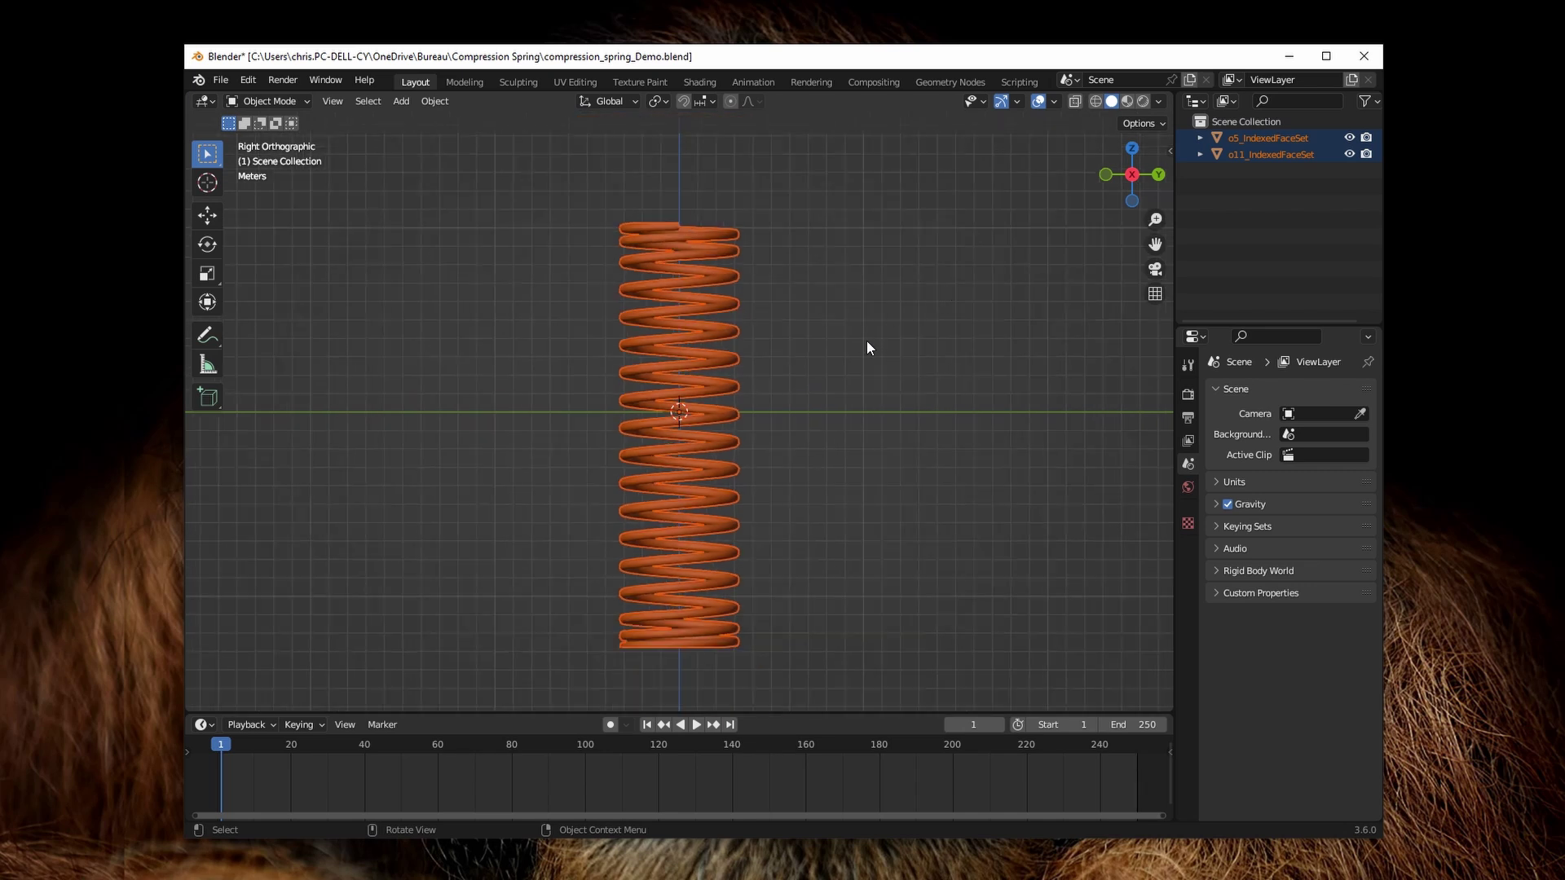
scroll(867, 347, down, 1)
click(1158, 101)
click(1212, 307)
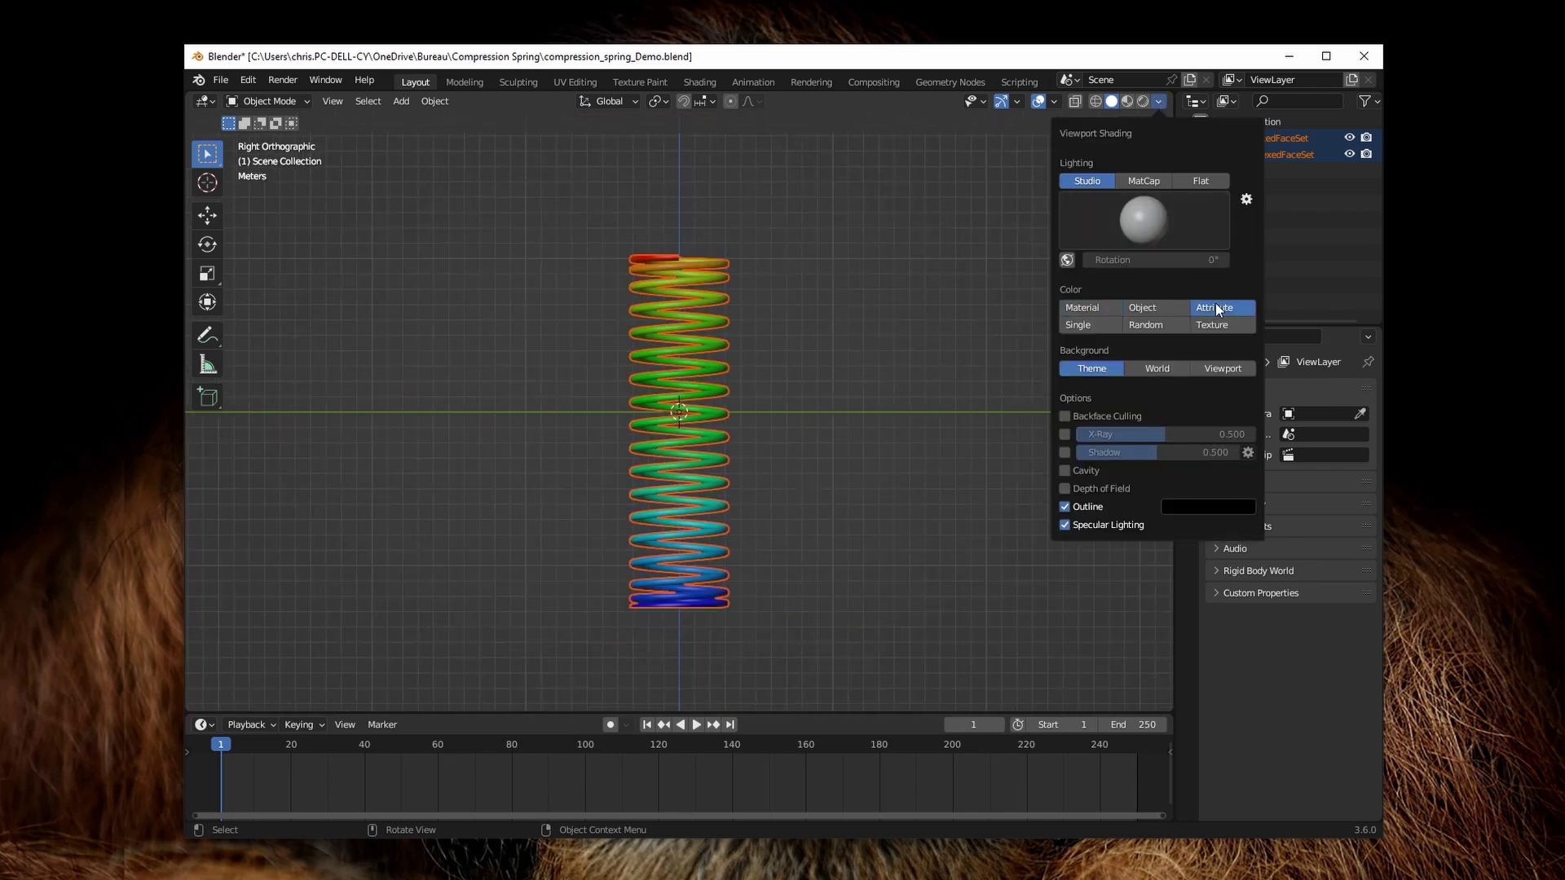
click(1279, 138)
key(Delete)
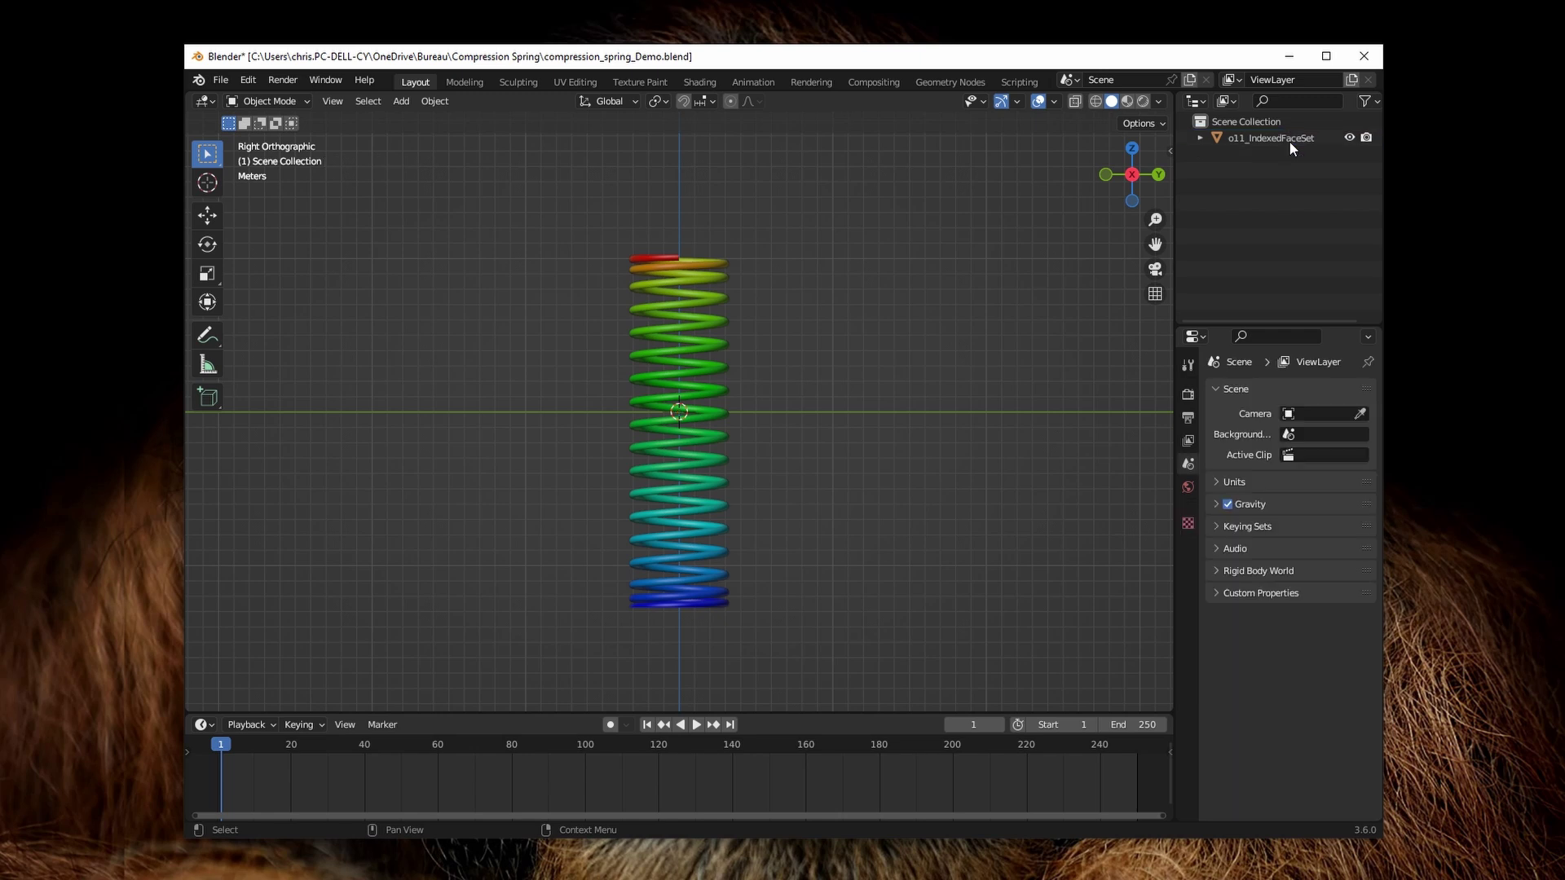
- Import compression_spring_Demo-WarpVector_01.x3d as X3D into the scene
click(220, 80)
mouse_move(291, 300)
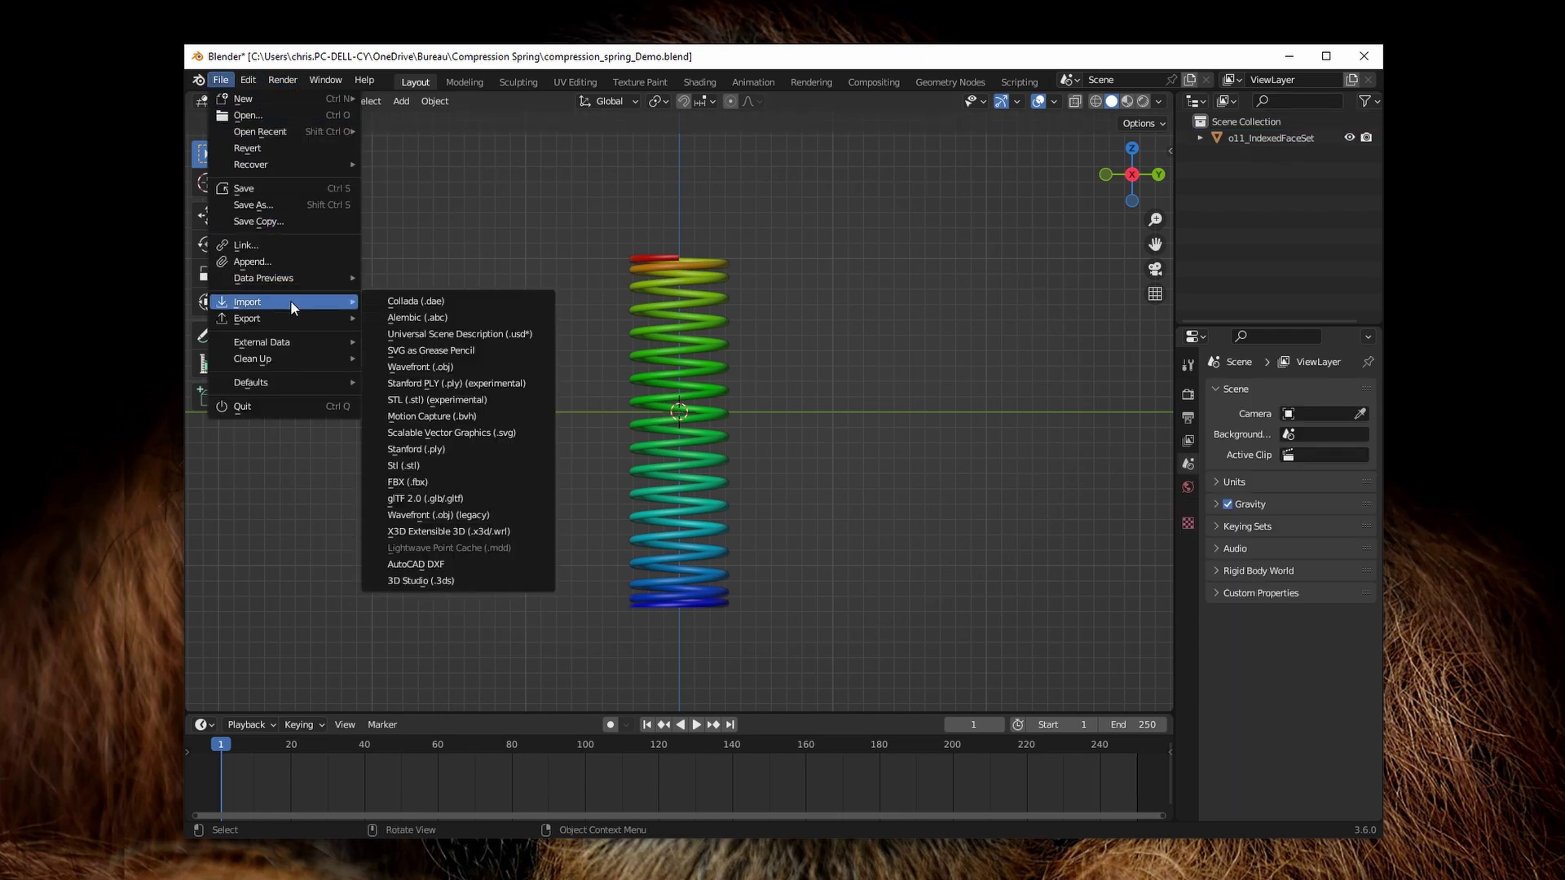
click(455, 520)
click(644, 242)
click(1092, 726)
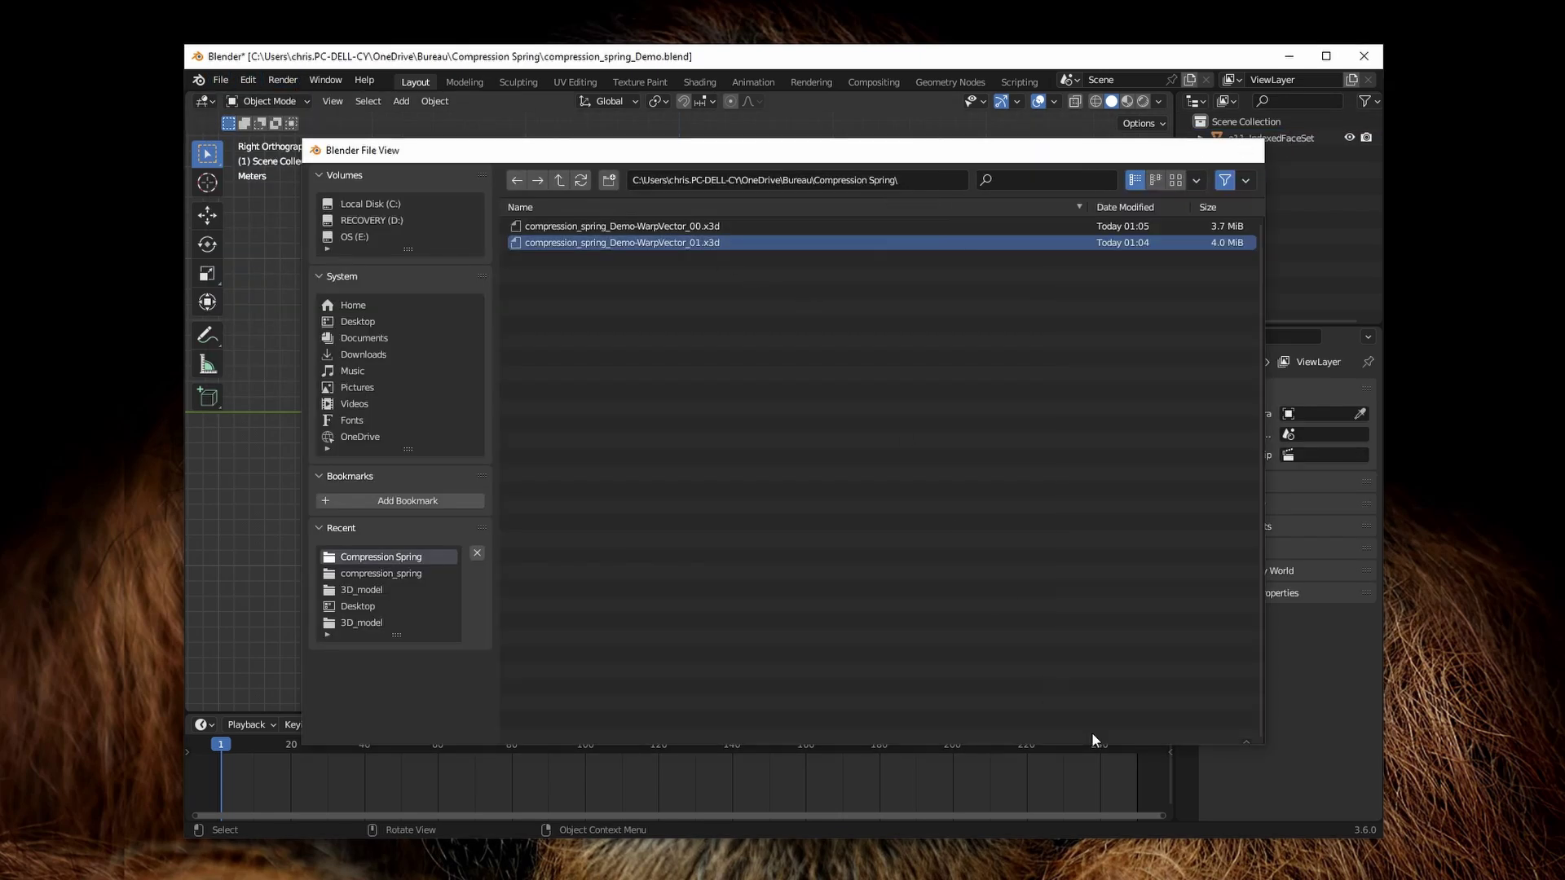
- Delete the extra imported object, and join the two remaining spring meshes as shapes with o11_IndexedFaceSet as the active object
click(1289, 144)
key(Delete)
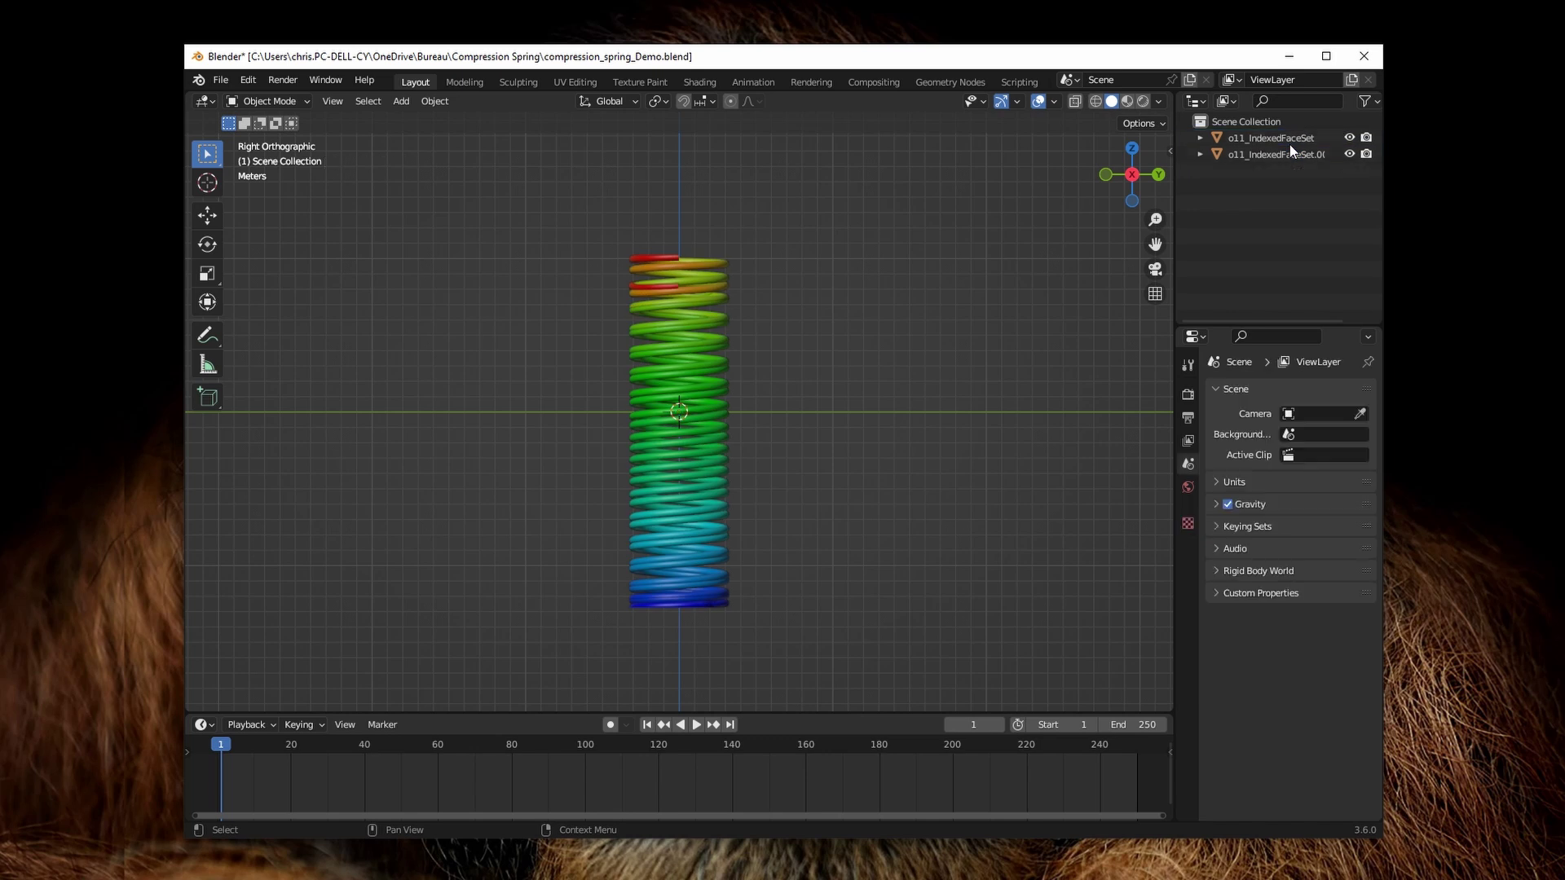
click(1289, 145)
shift+click(1289, 150)
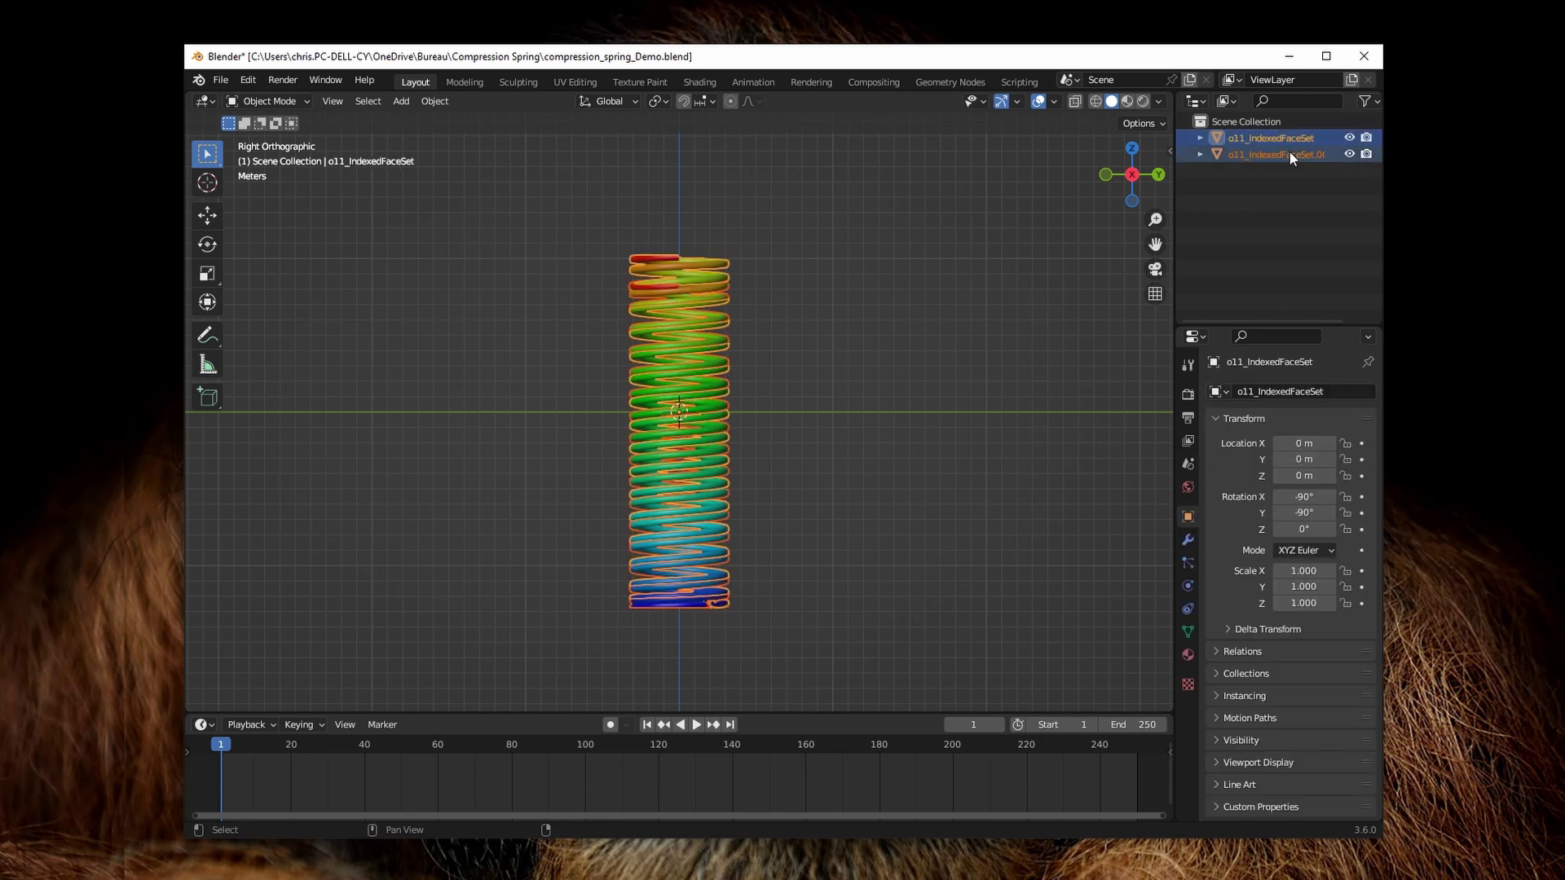
click(1188, 632)
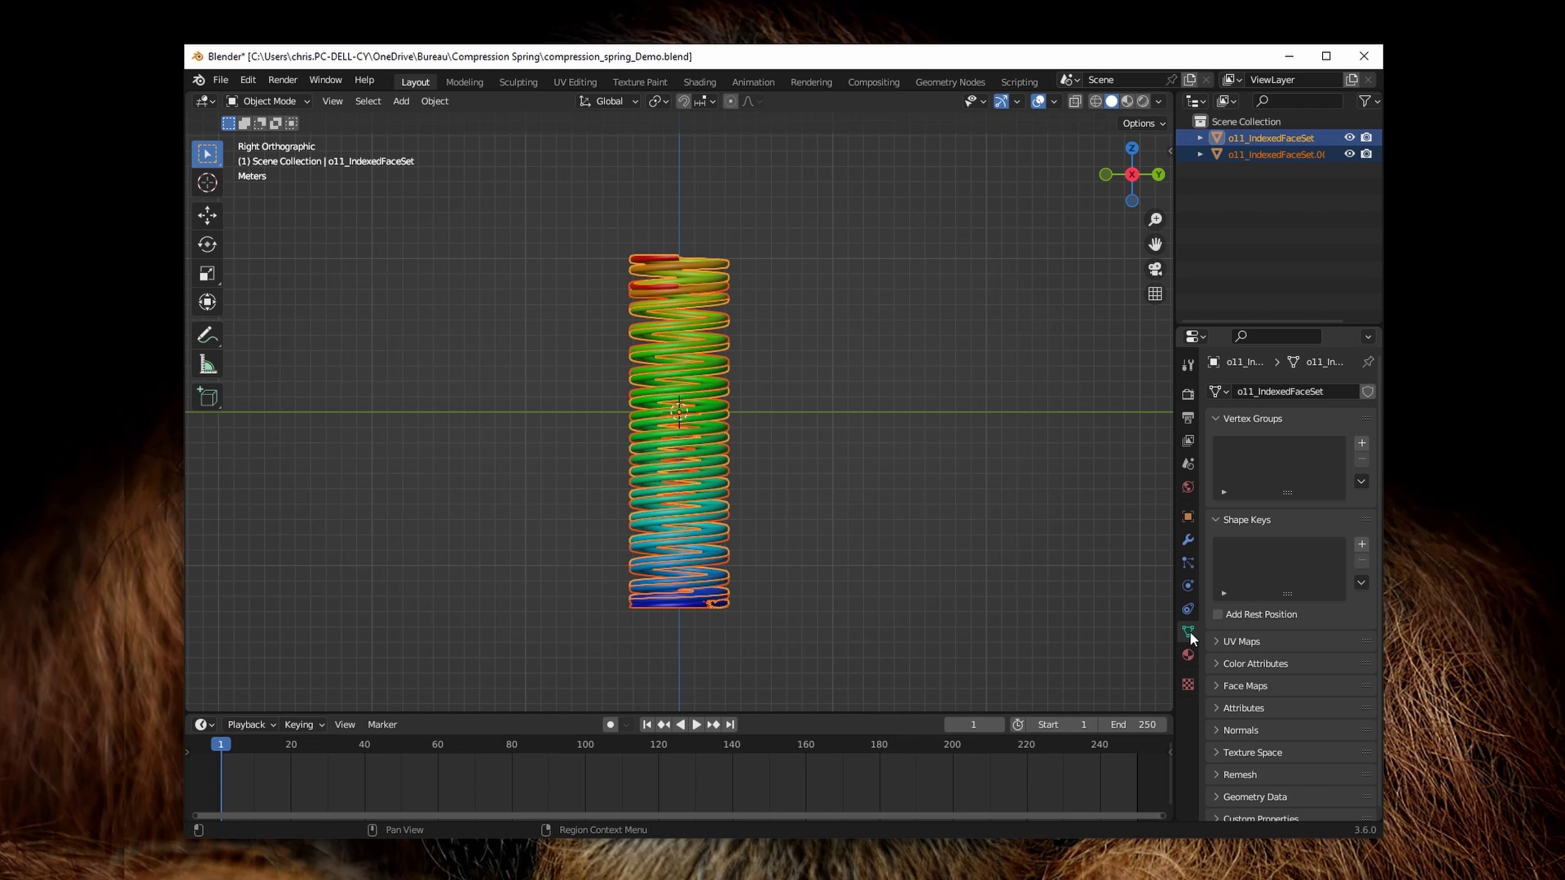
click(1360, 583)
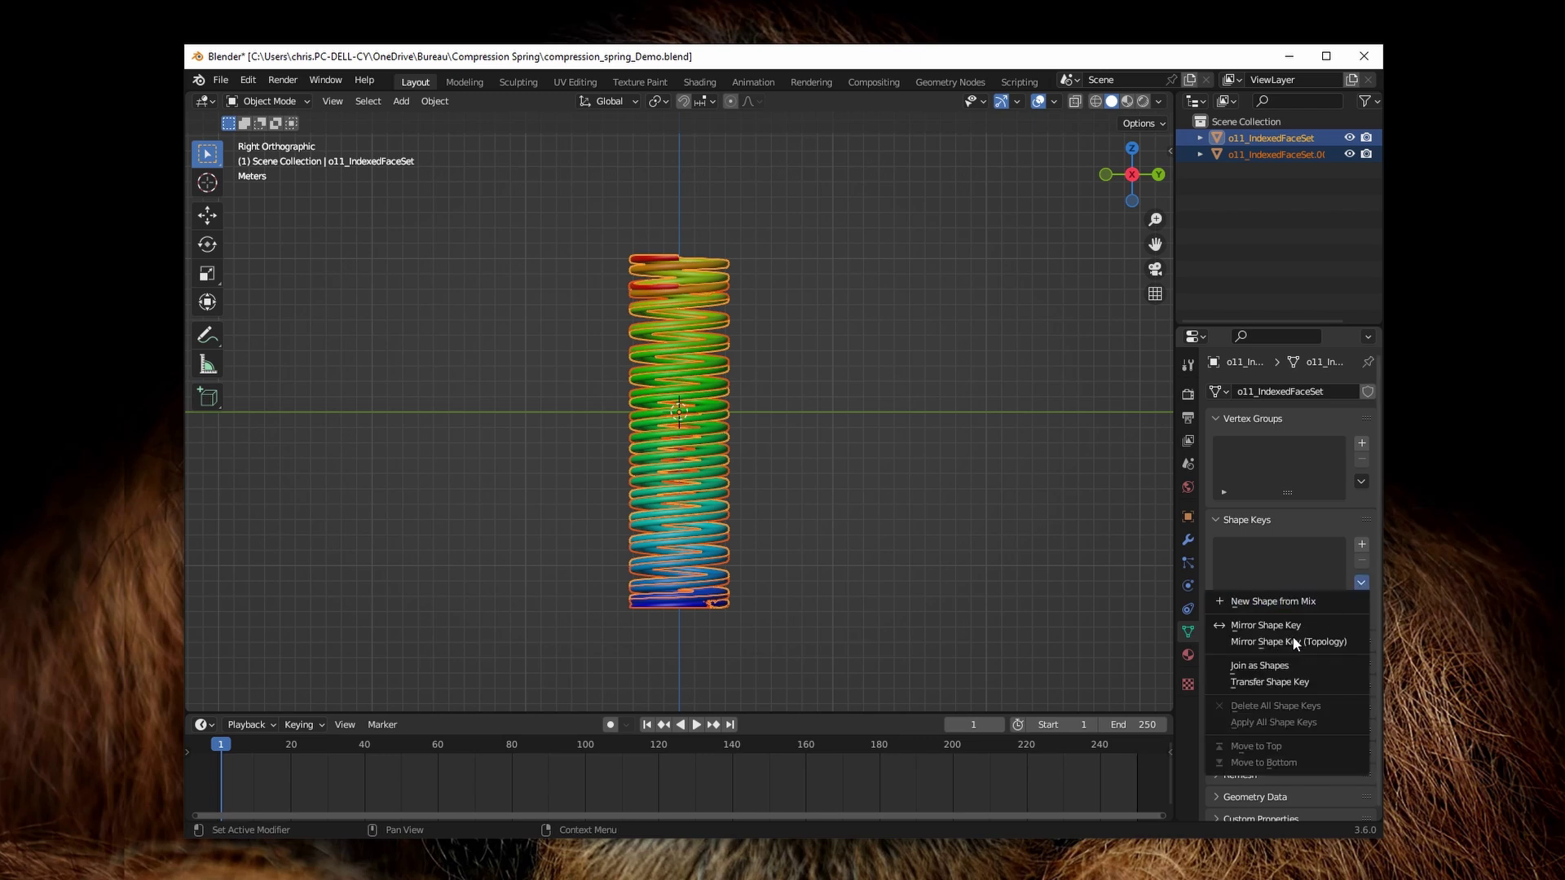
click(1275, 667)
- Keyframe the value of the joined spring shape key at 0 on frame 1
click(1270, 564)
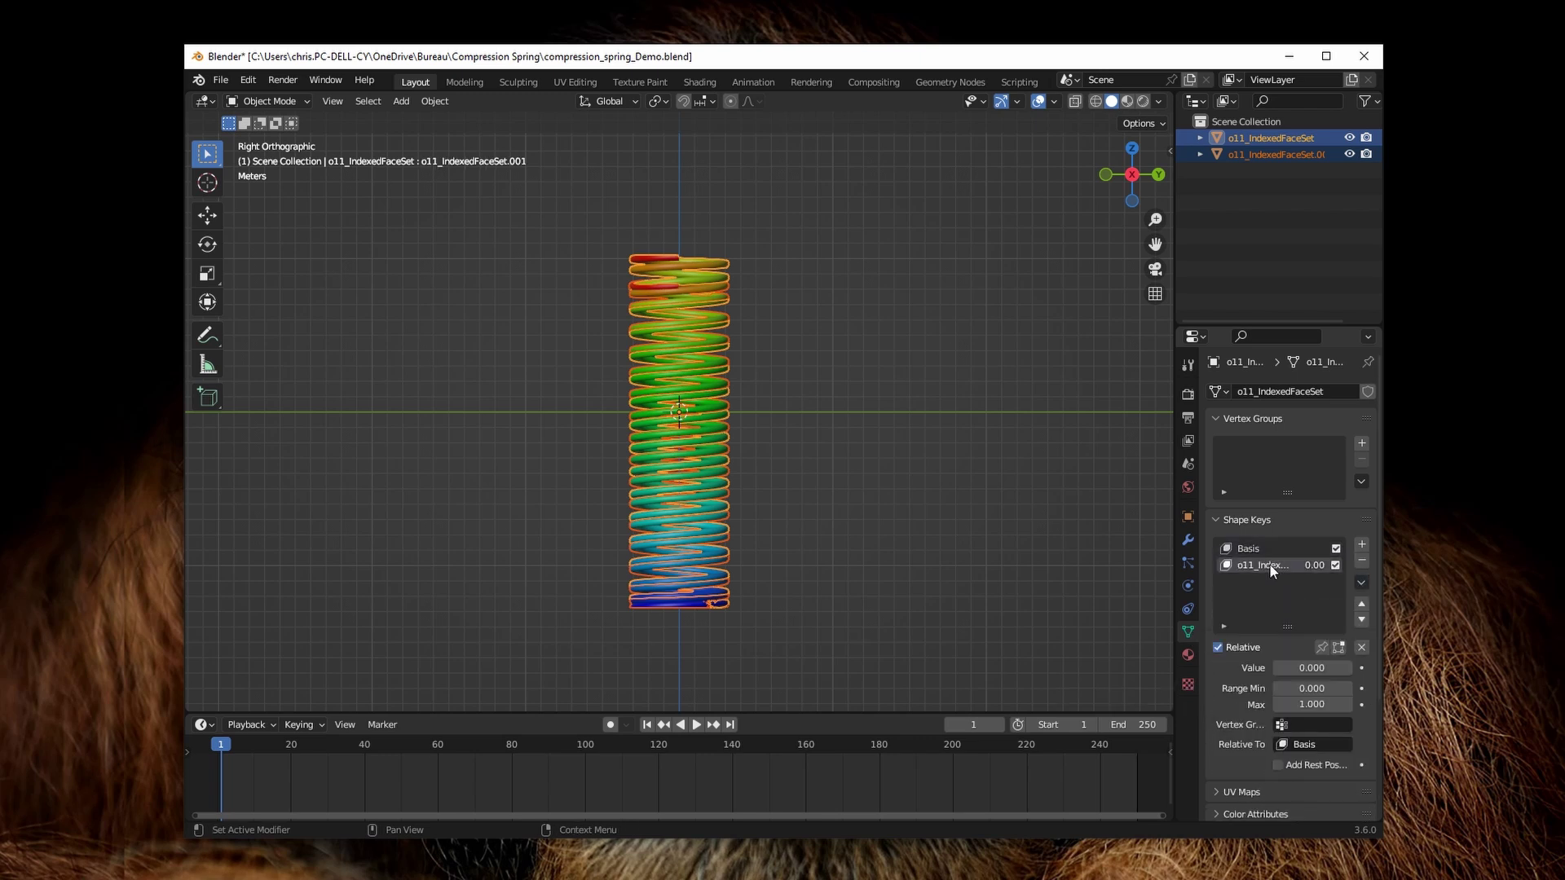
mouse_move(1279, 668)
mouse_down()
mouse_move(1351, 668)
mouse_move(1271, 667)
mouse_up()
click(1361, 668)
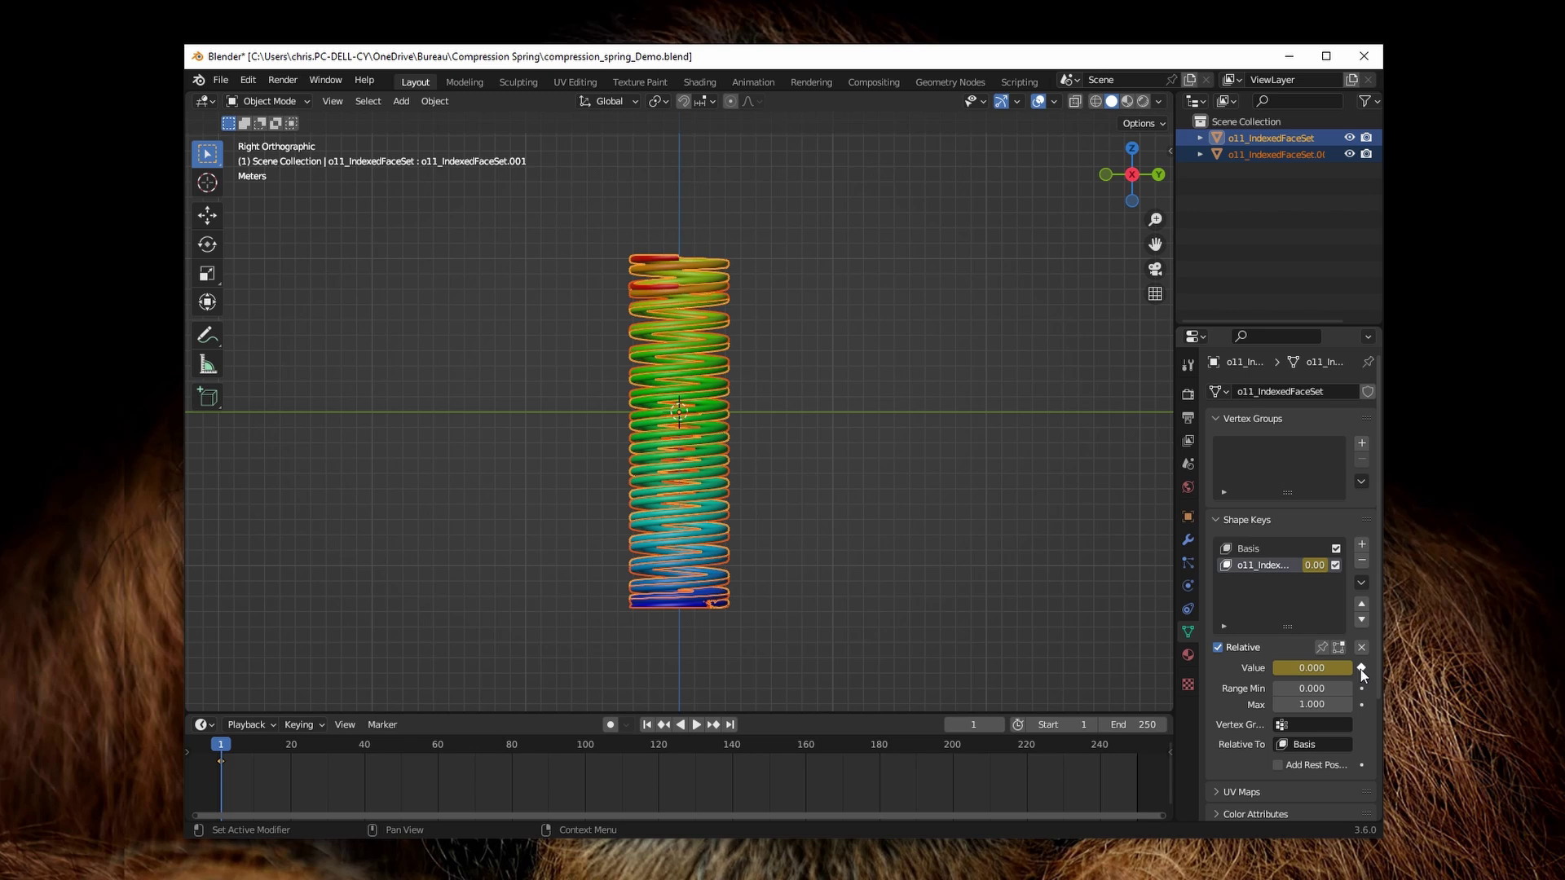
- Hide the second spring object in the viewport and set the animation's end frame to 100
click(1349, 154)
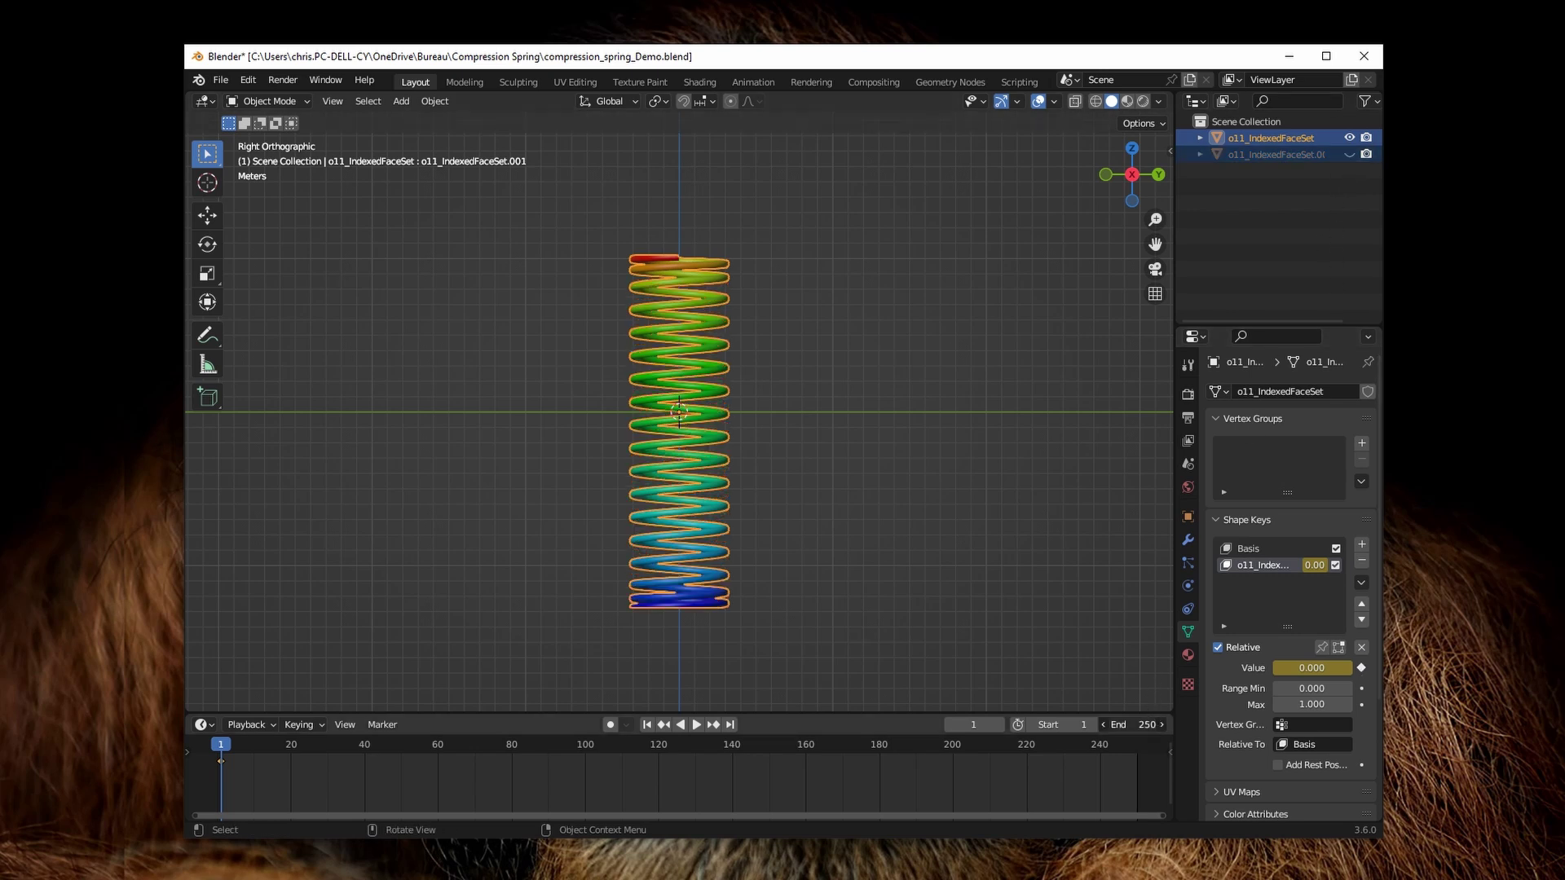
key(Return)
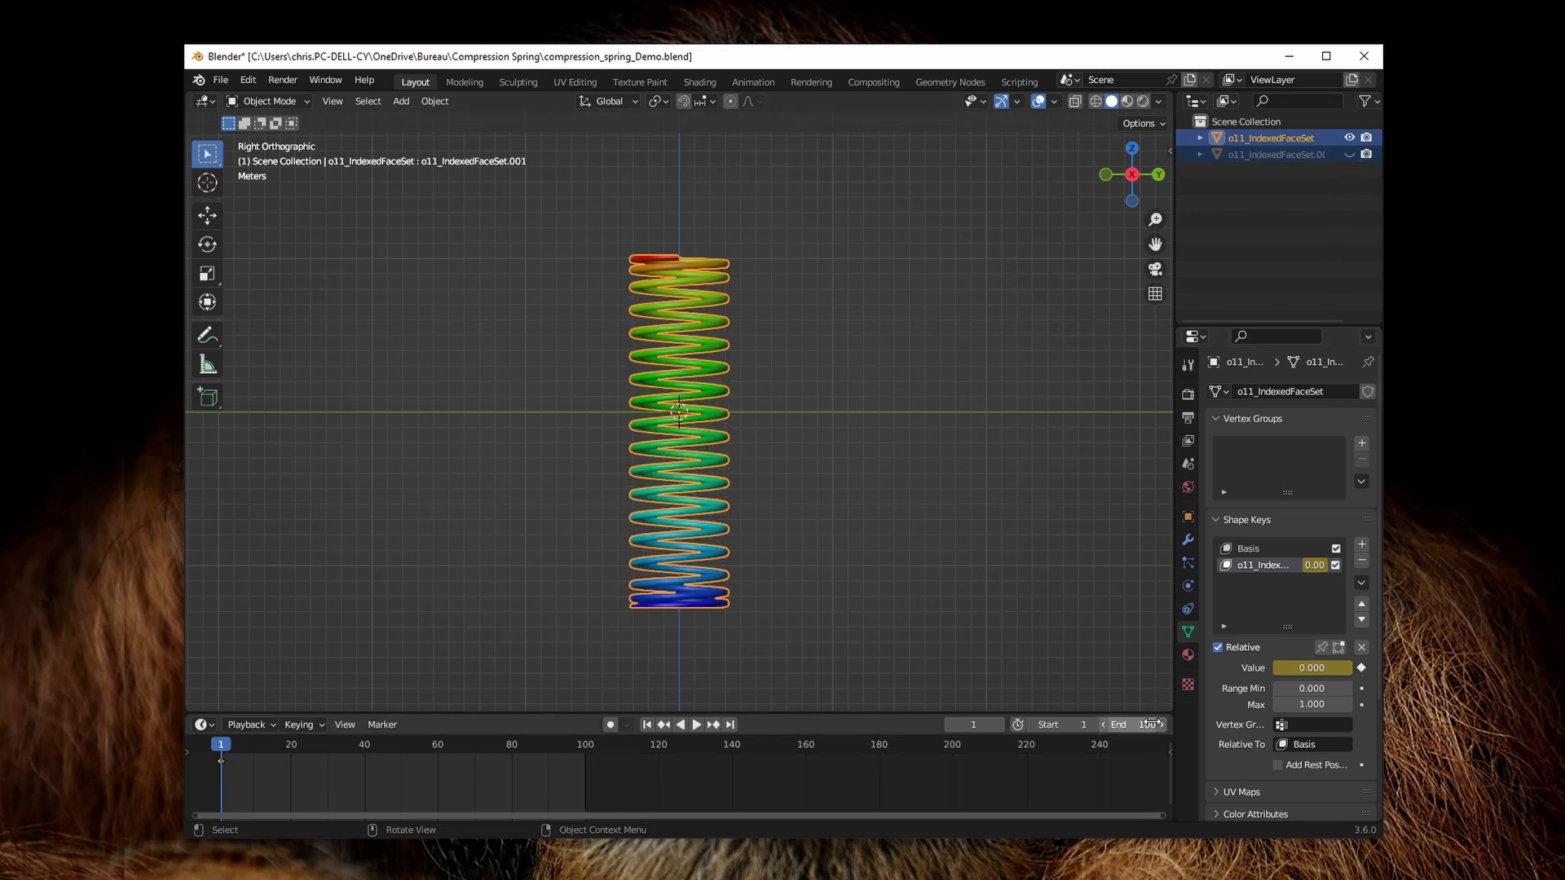
- Keyframe the spring shape key's value at 0 on frame 100 and at 1 on frame 50
click(585, 744)
click(1361, 667)
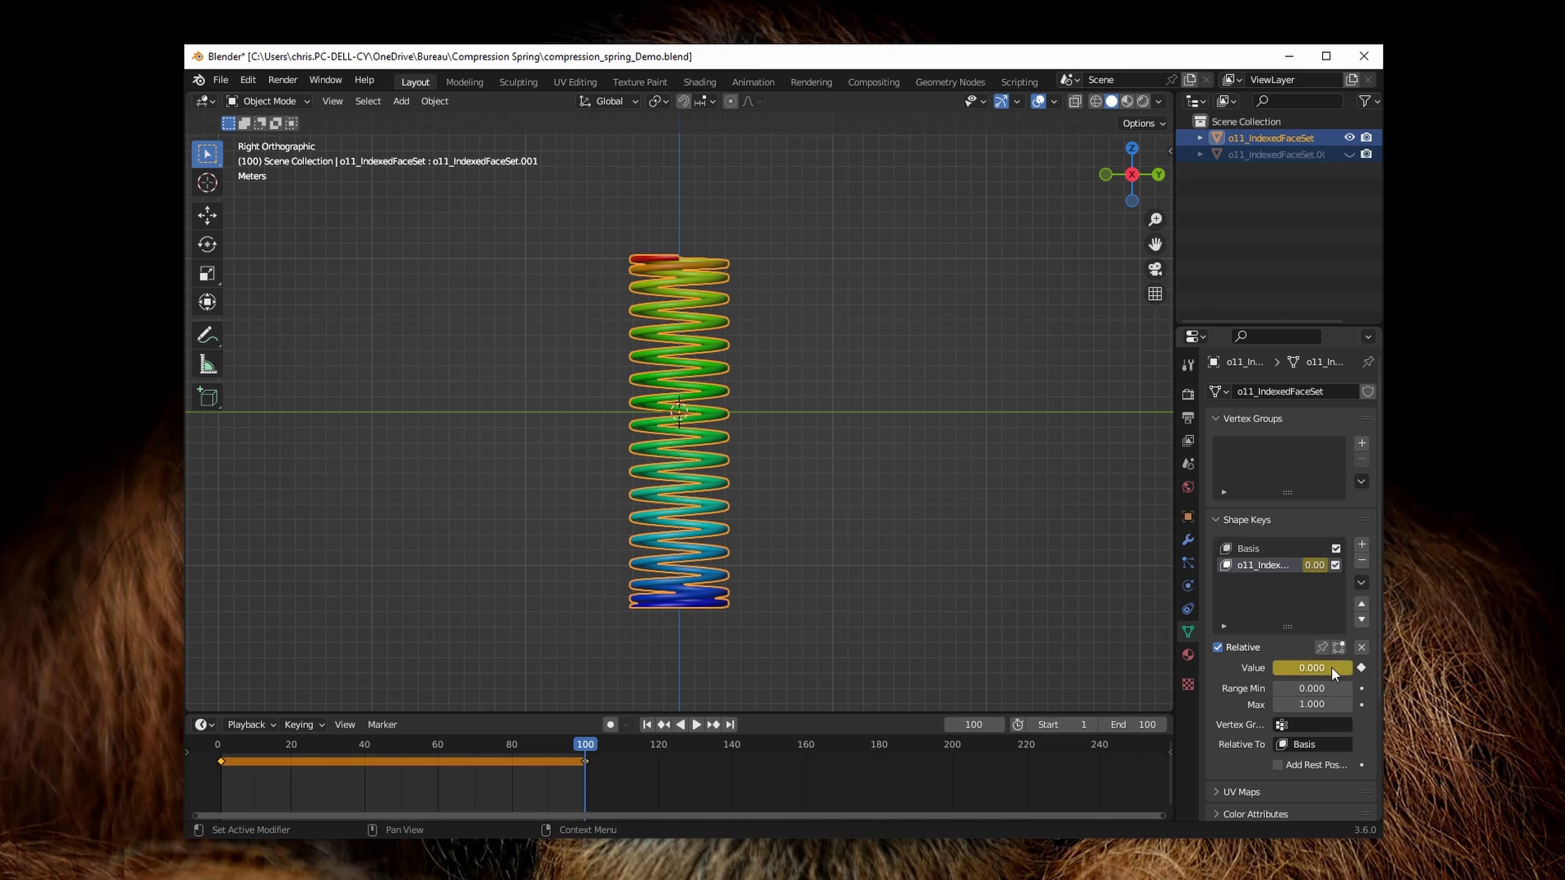
click(400, 745)
key(space)
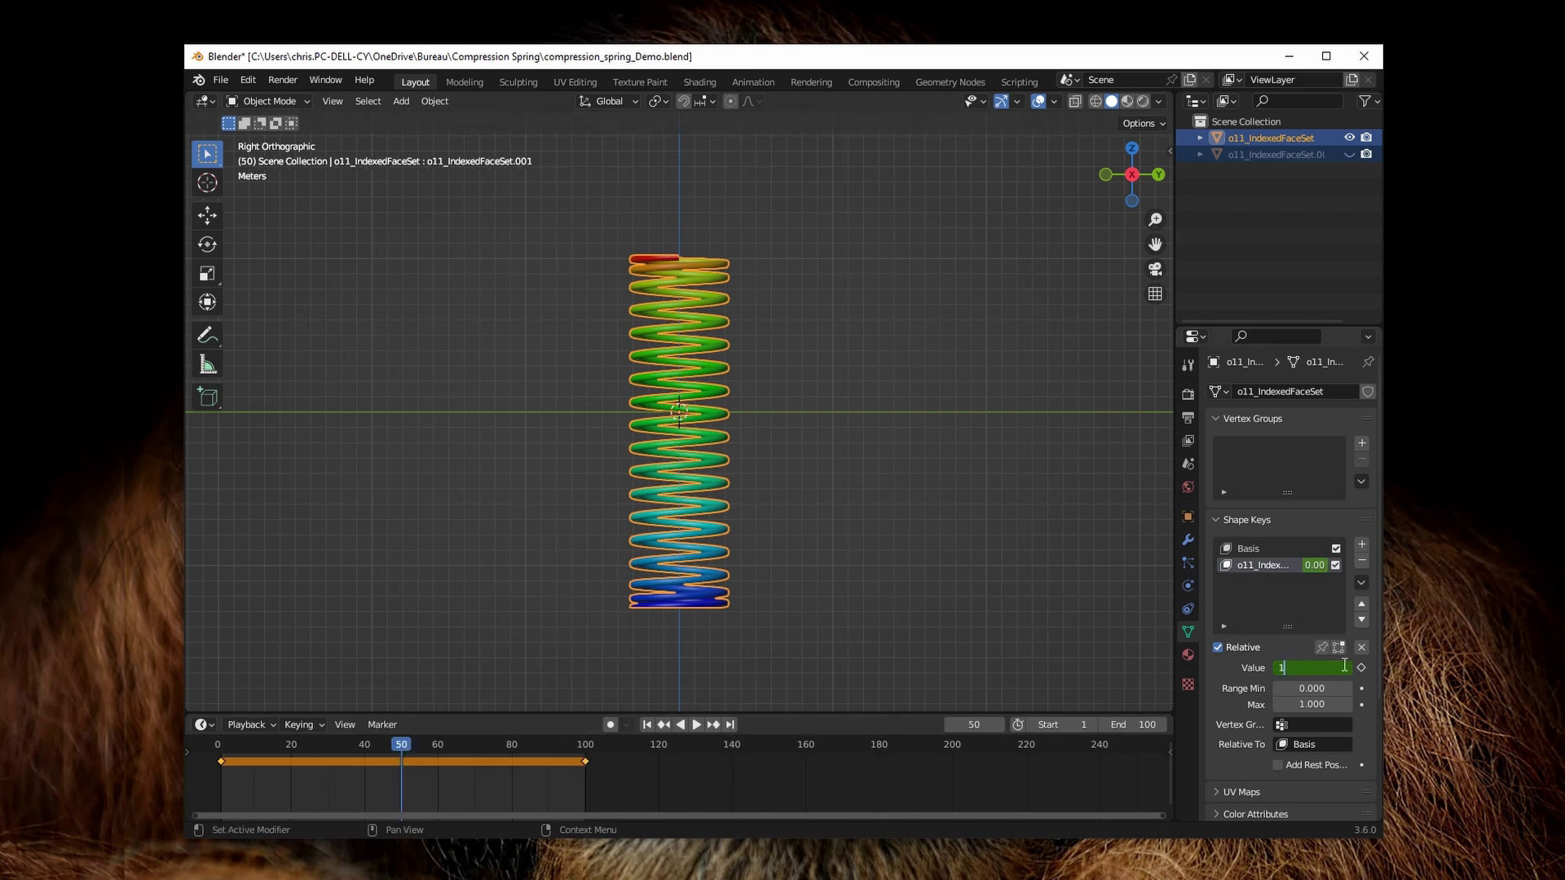
click(1361, 667)
- Play the spring animation, deselect the object and watch the motion from the front view
click(696, 725)
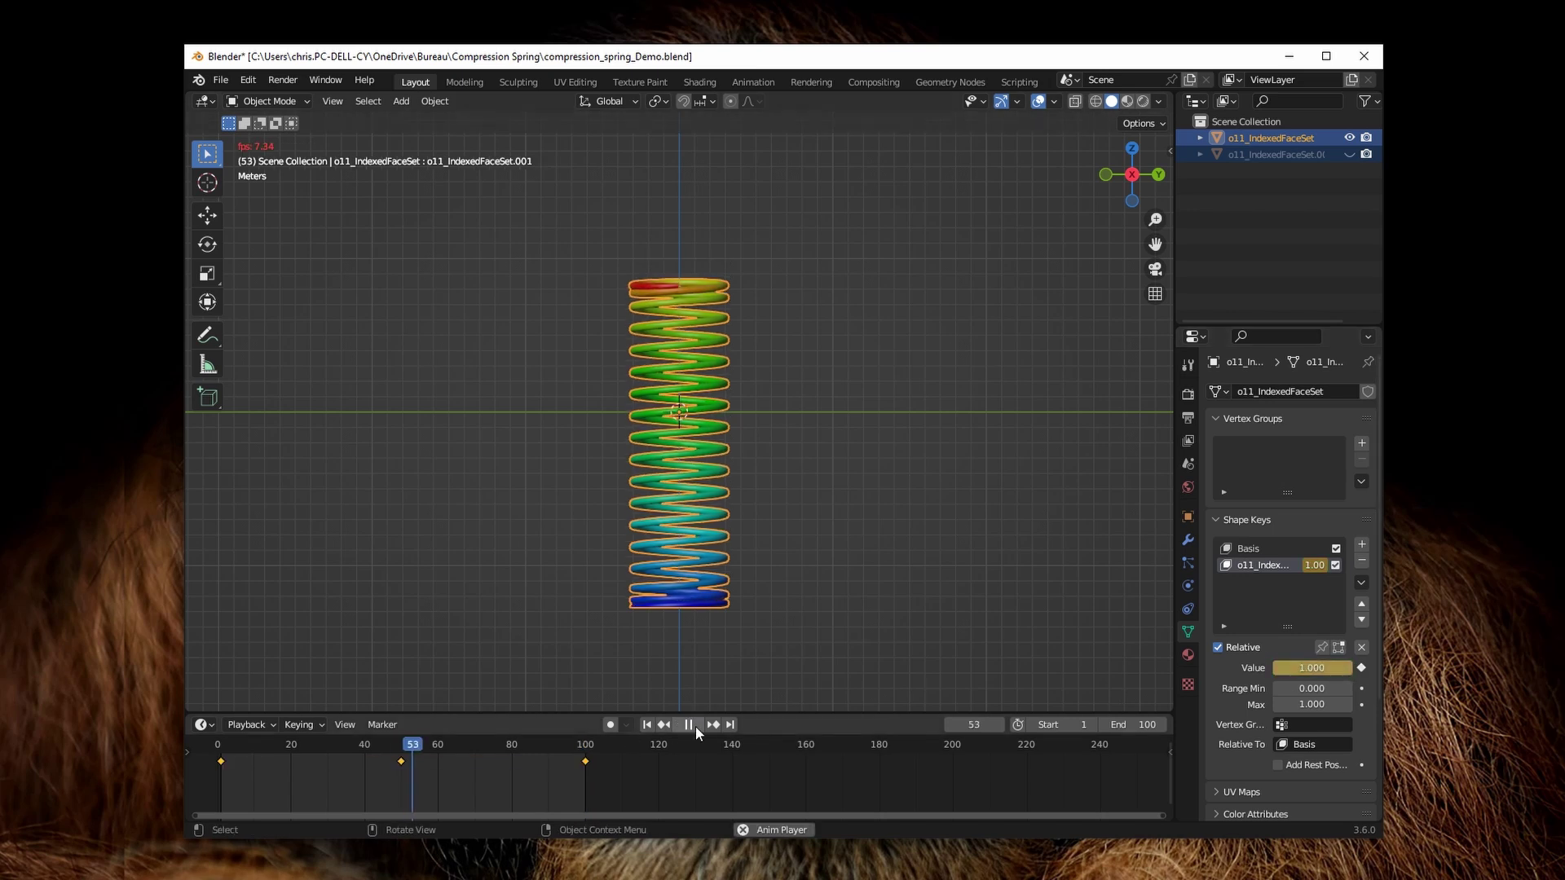
click(1030, 300)
click(1105, 175)
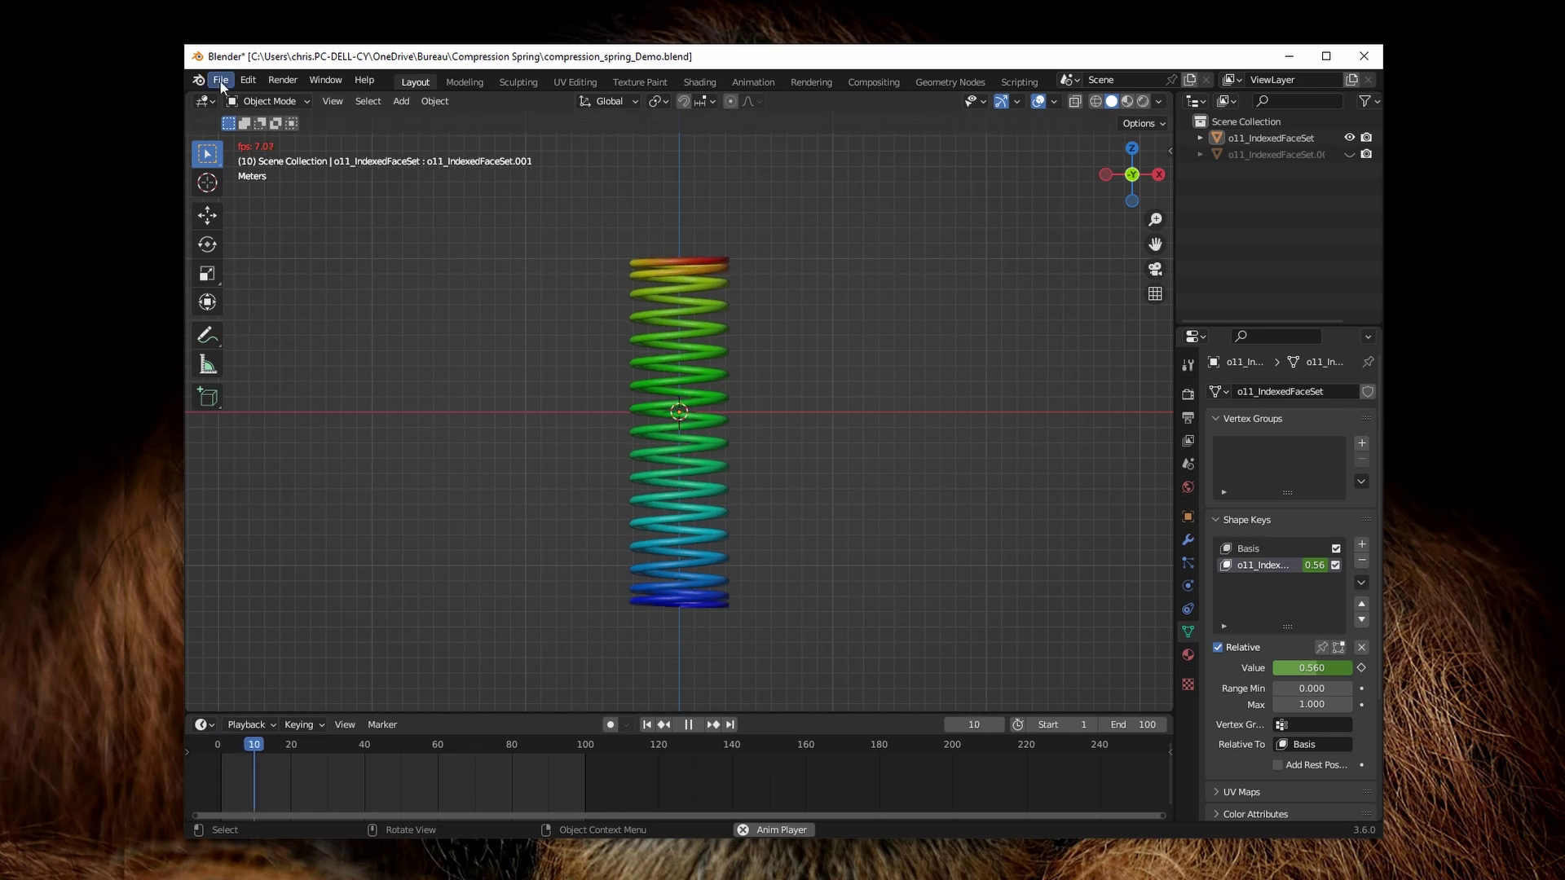
- Export the animated spring as glTF Binary to compression_spring_Demo.glb, limited to Visible Objects
click(221, 81)
mouse_move(282, 319)
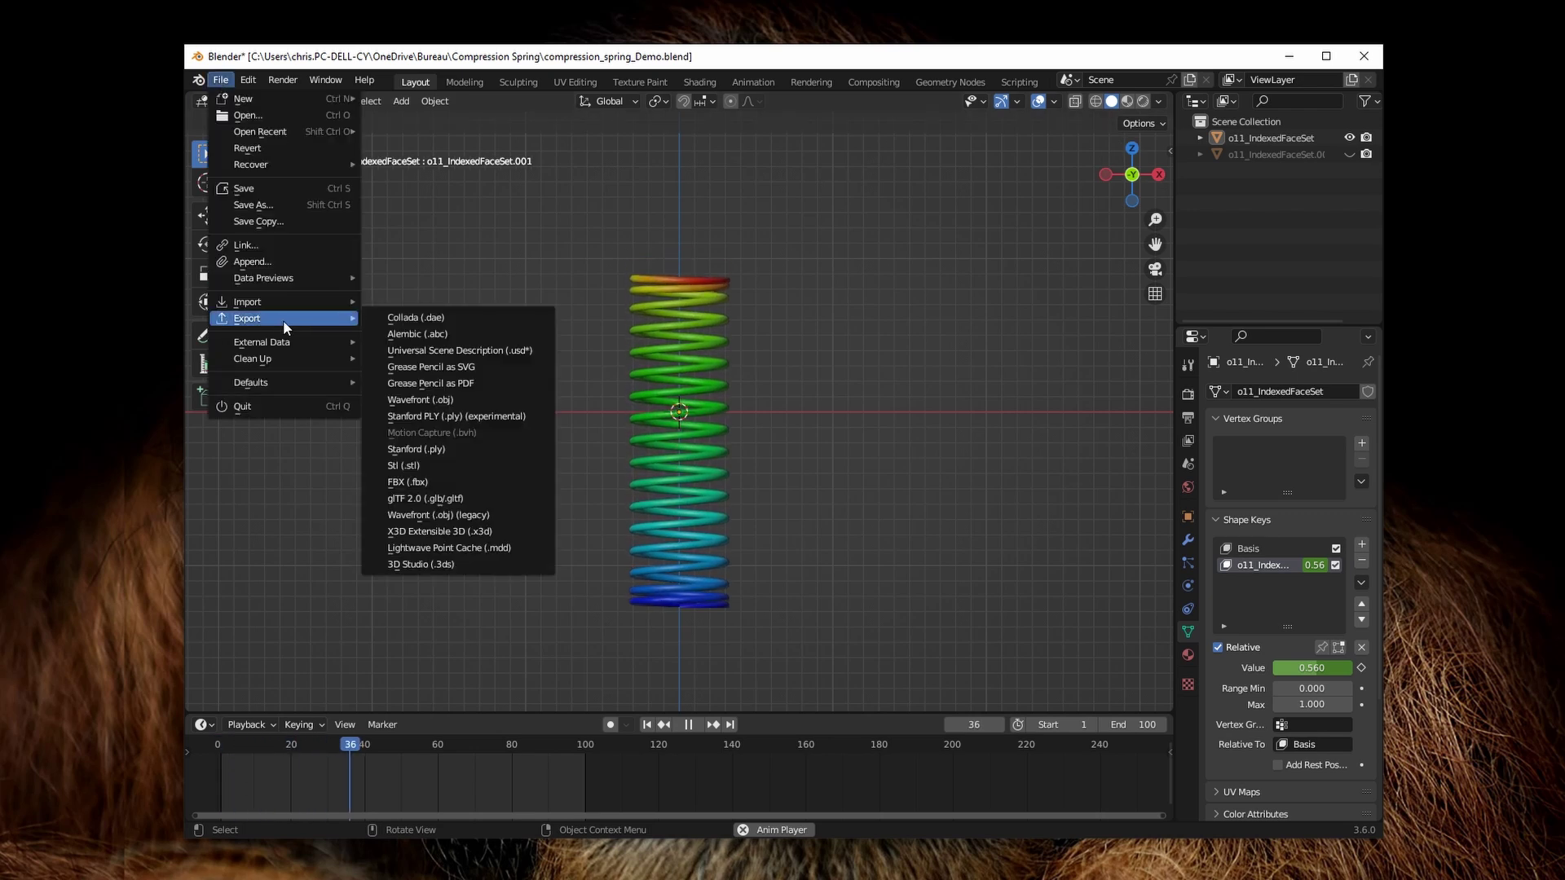
click(434, 500)
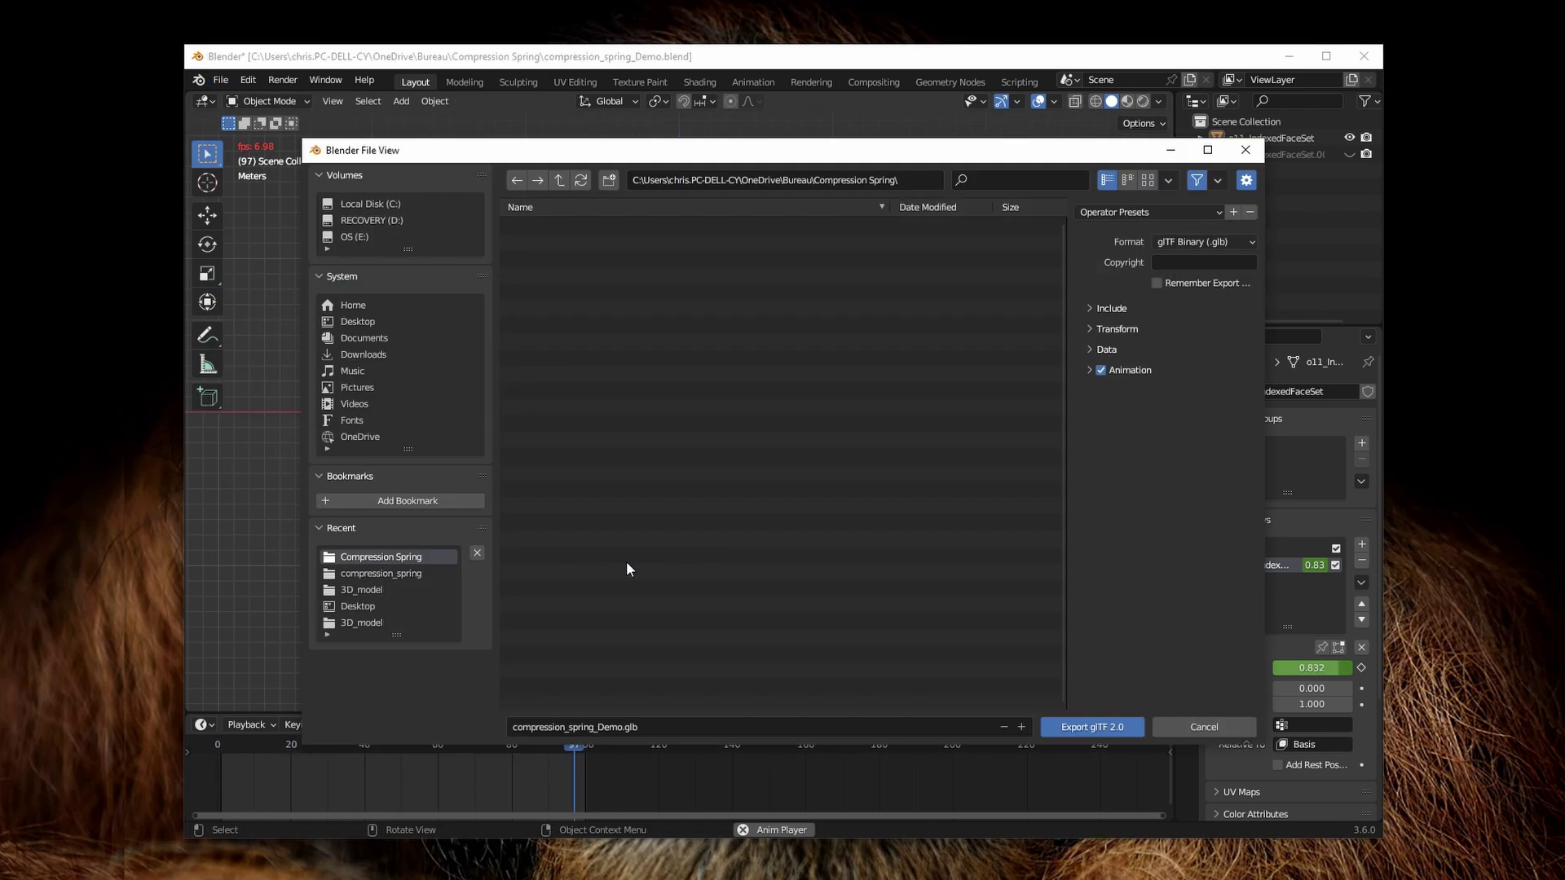
click(1091, 309)
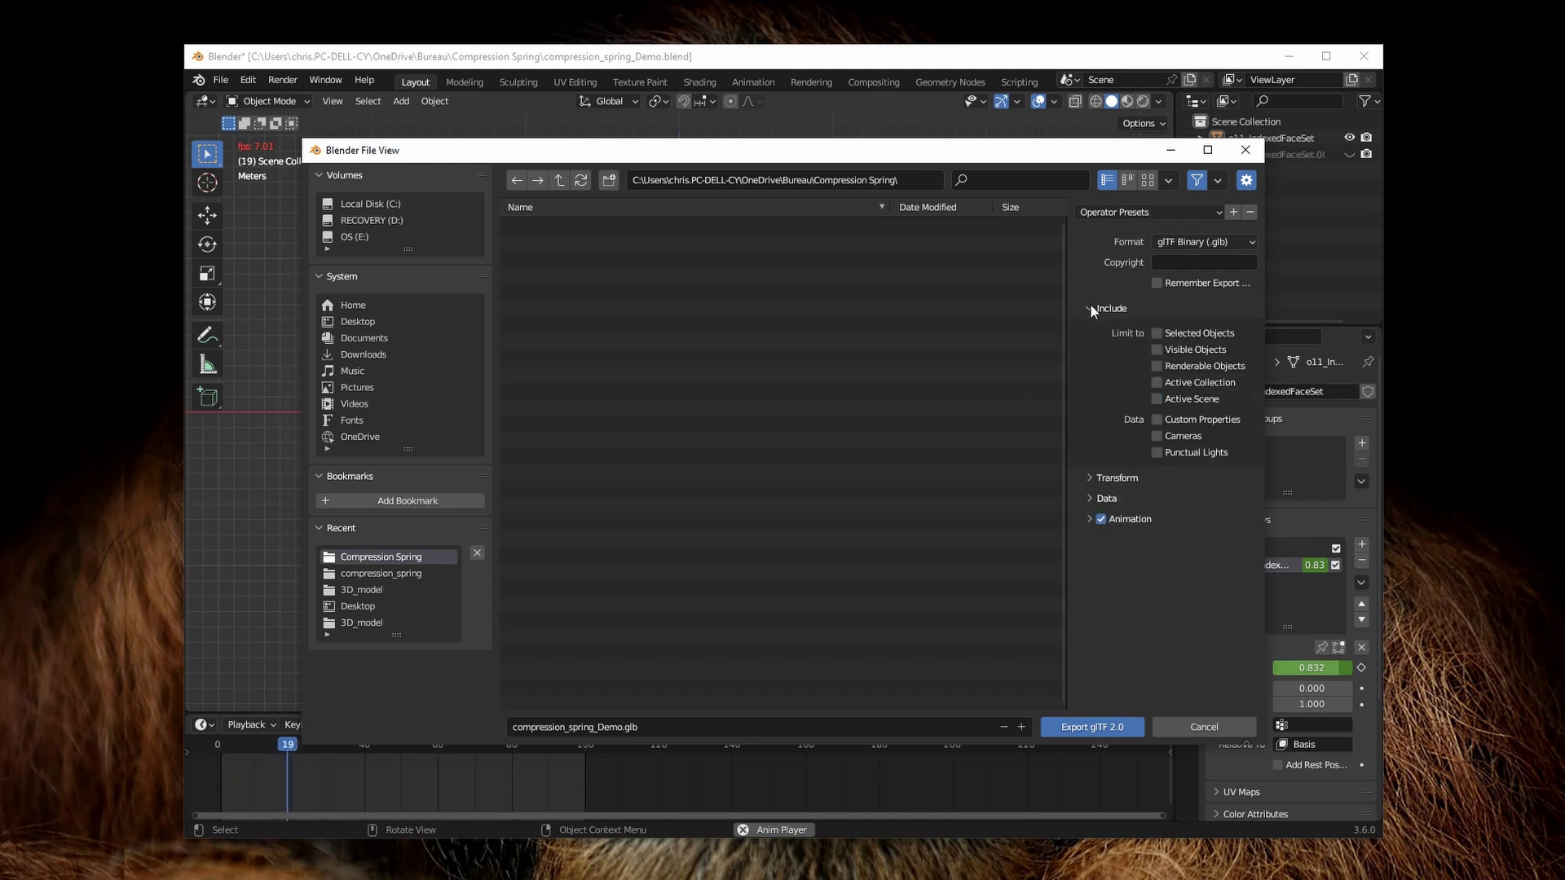
click(1157, 347)
click(1087, 727)
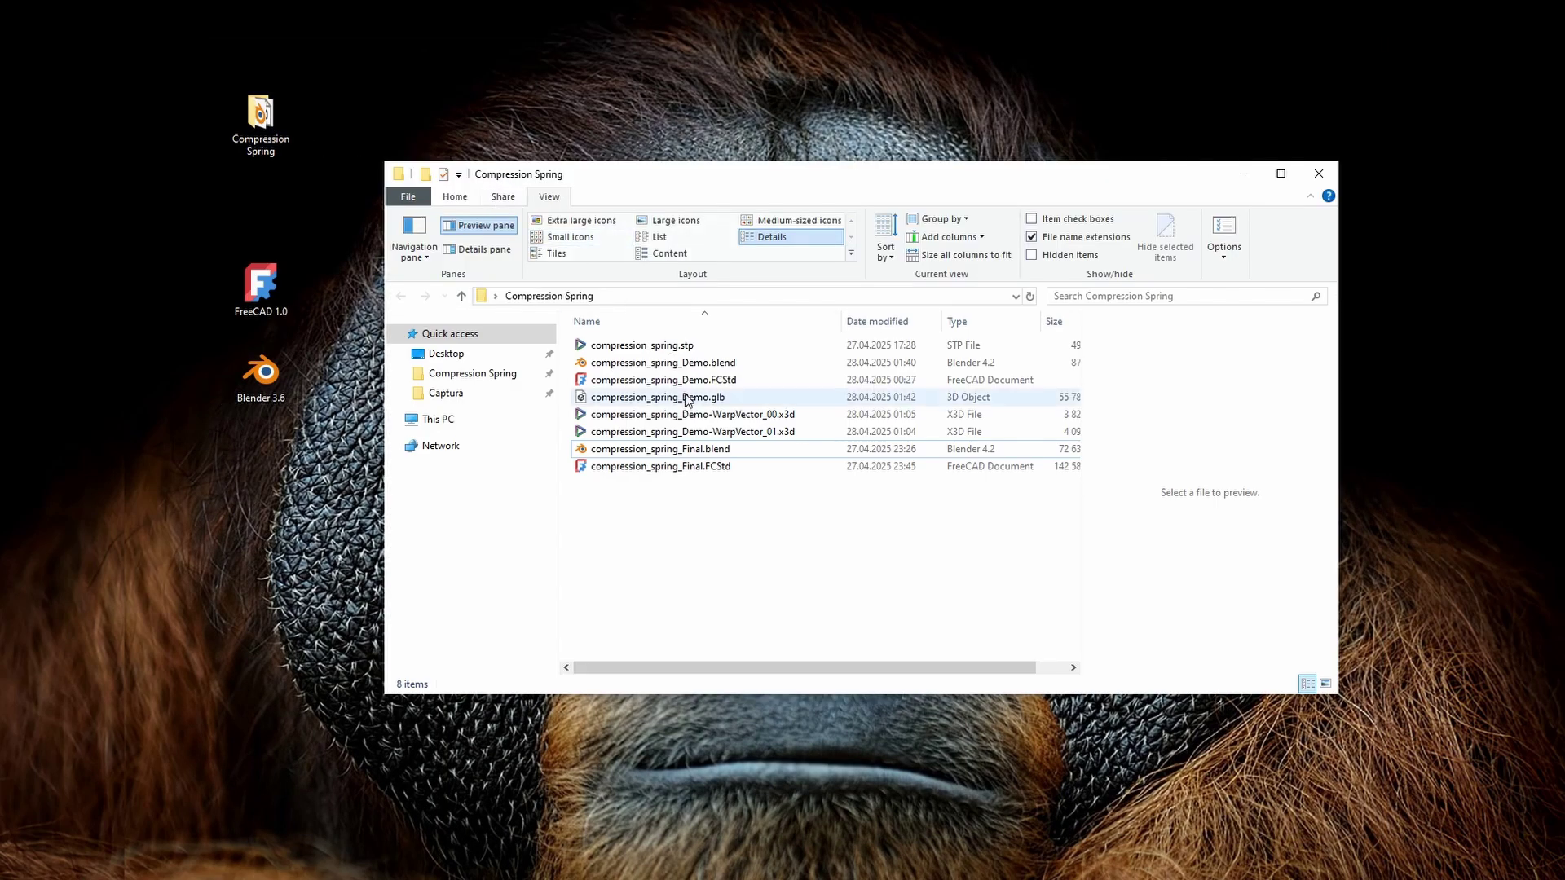
- Preview compression_spring_Demo.glb in the Compression Spring folder and open it in the Windows 3D viewer
click(686, 399)
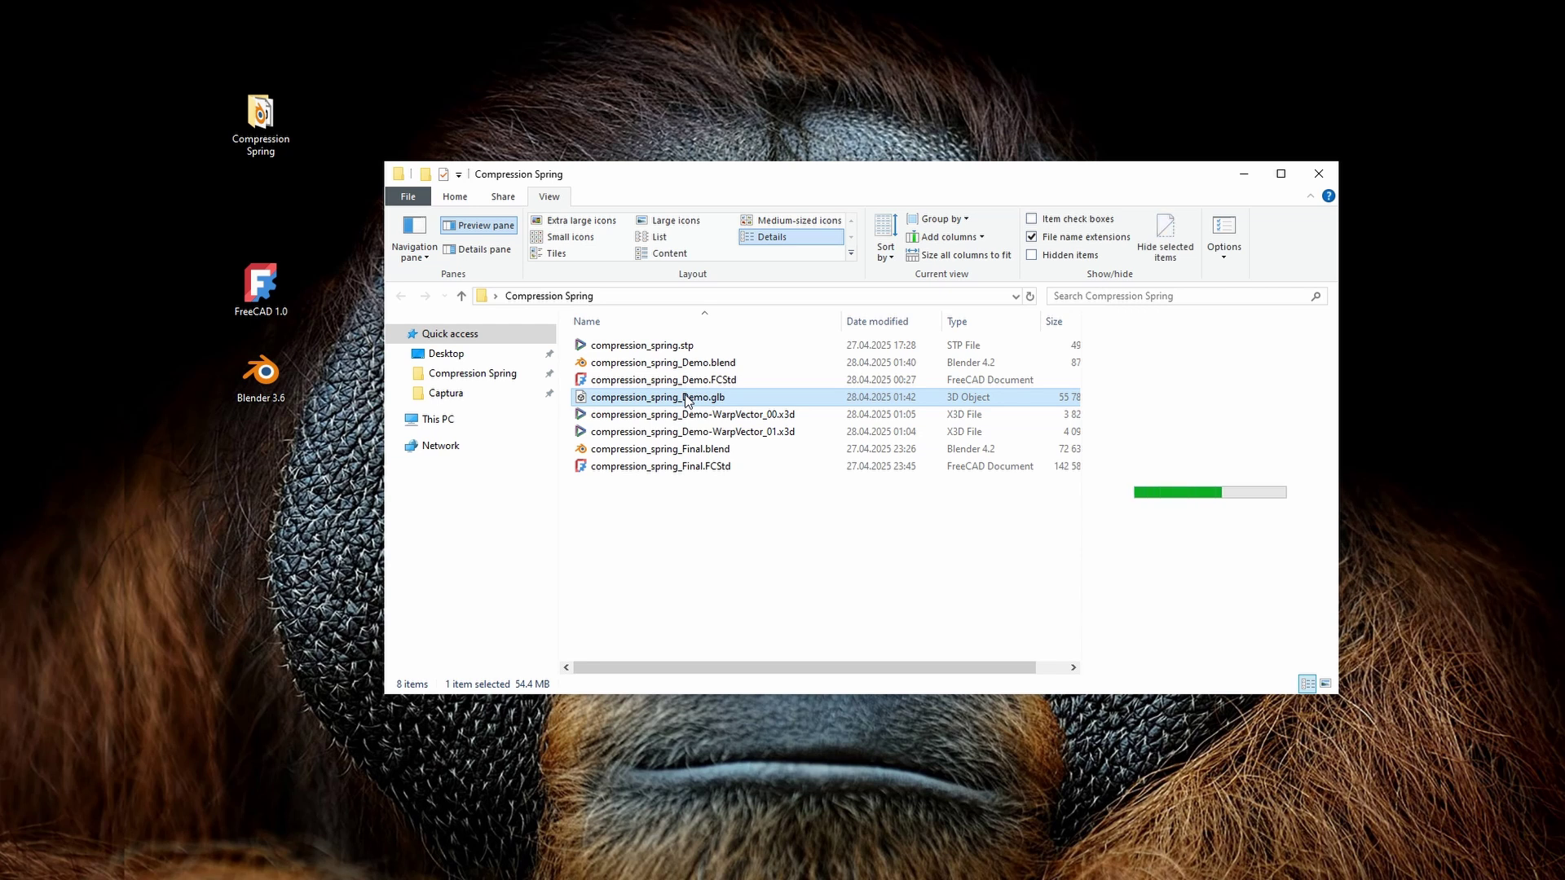
click(1275, 537)
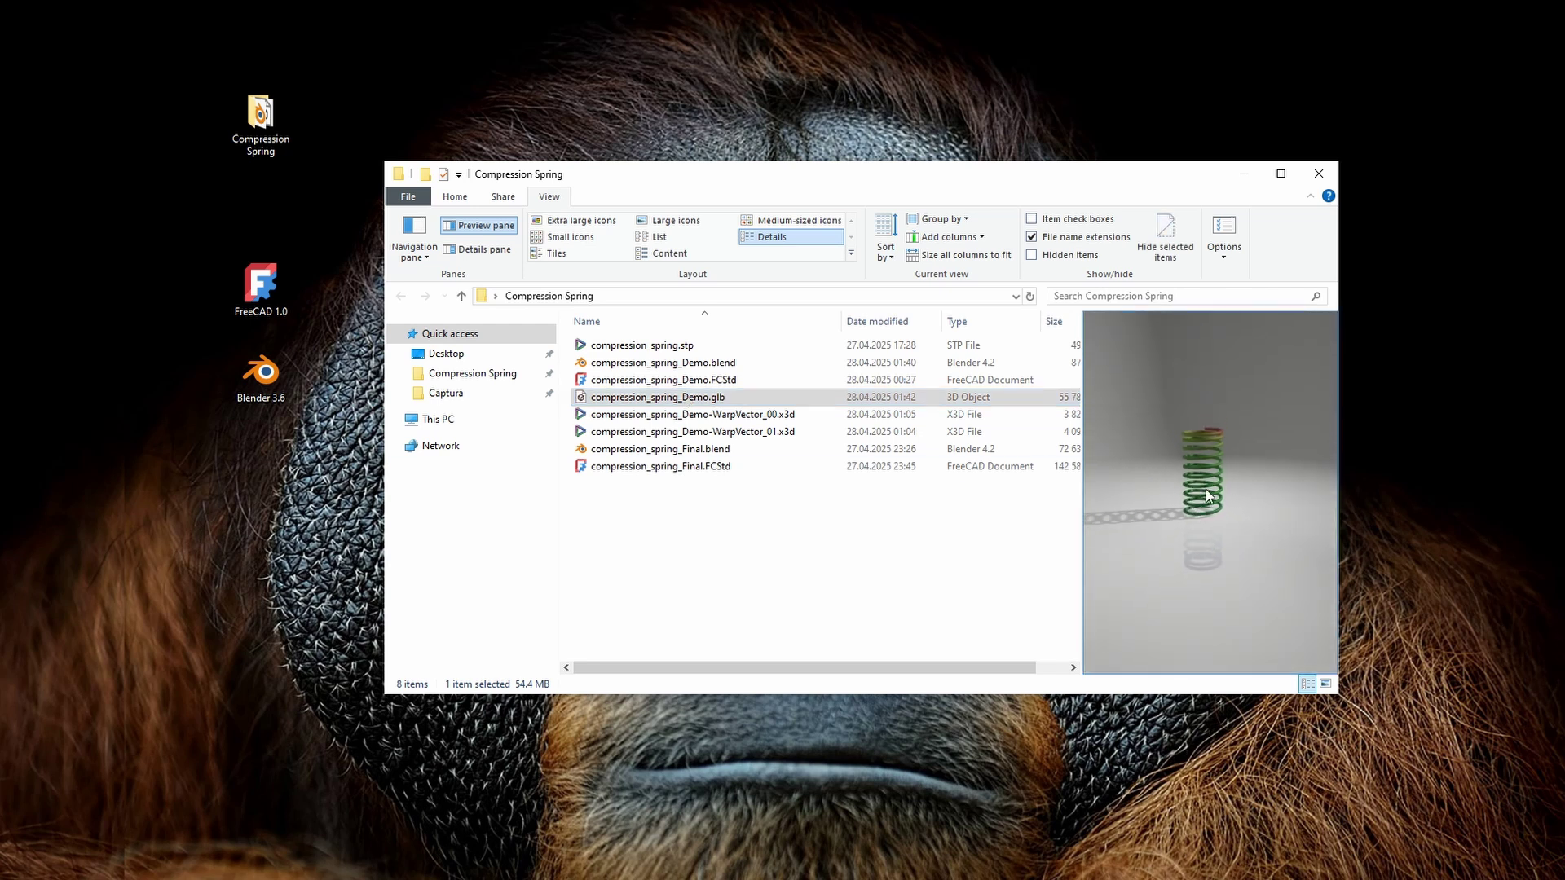
click(653, 400)
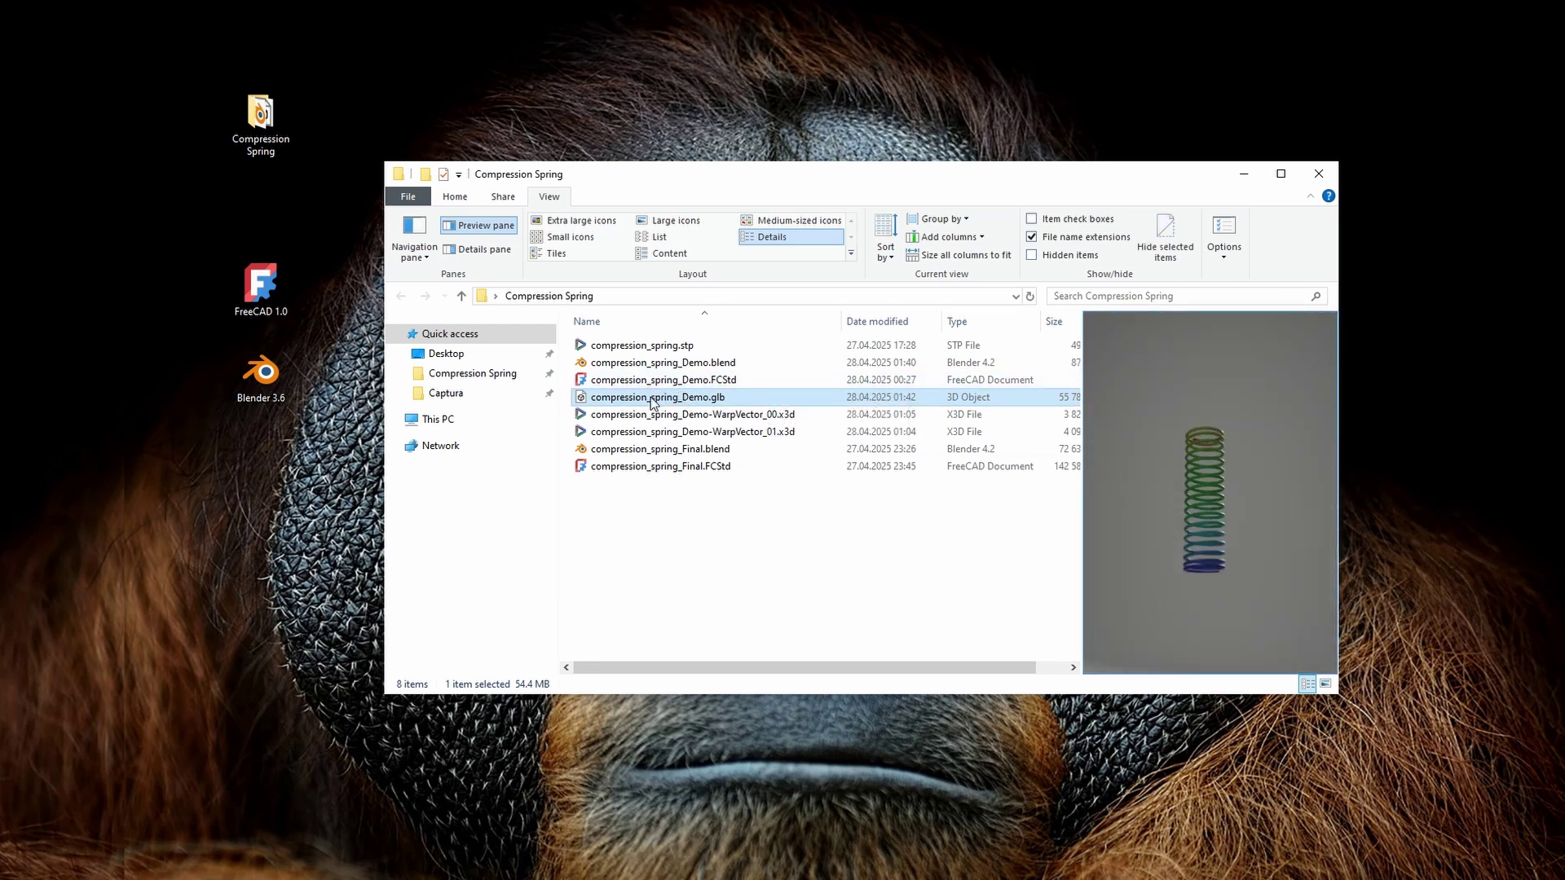
double_click(649, 397)
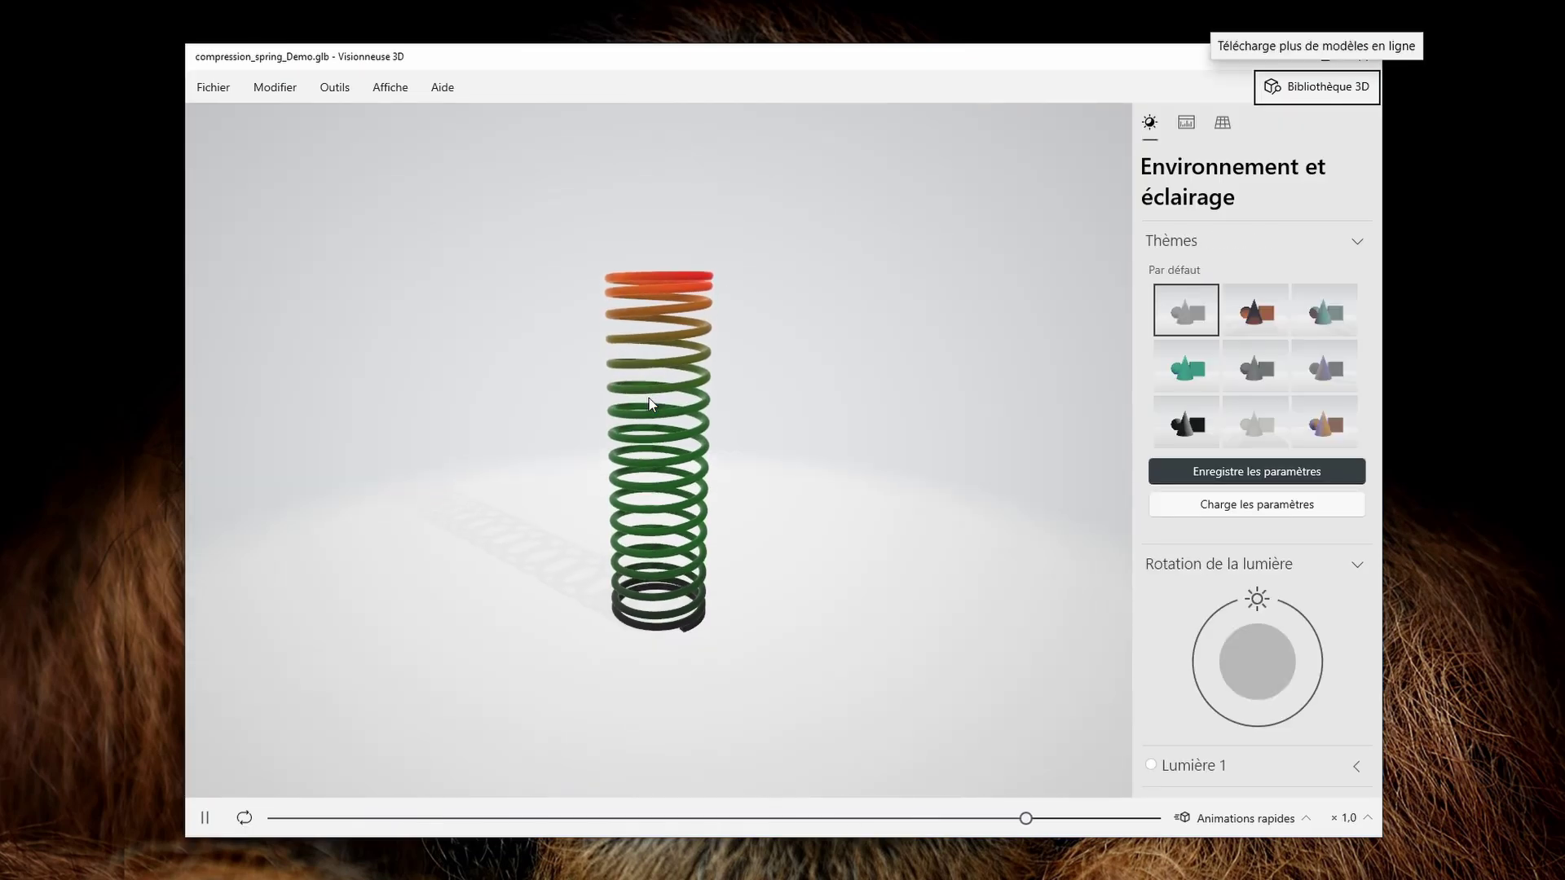
- Inspect the spring's mesh statistics, turning off the Triangles display and showing the vertex colors
click(1188, 122)
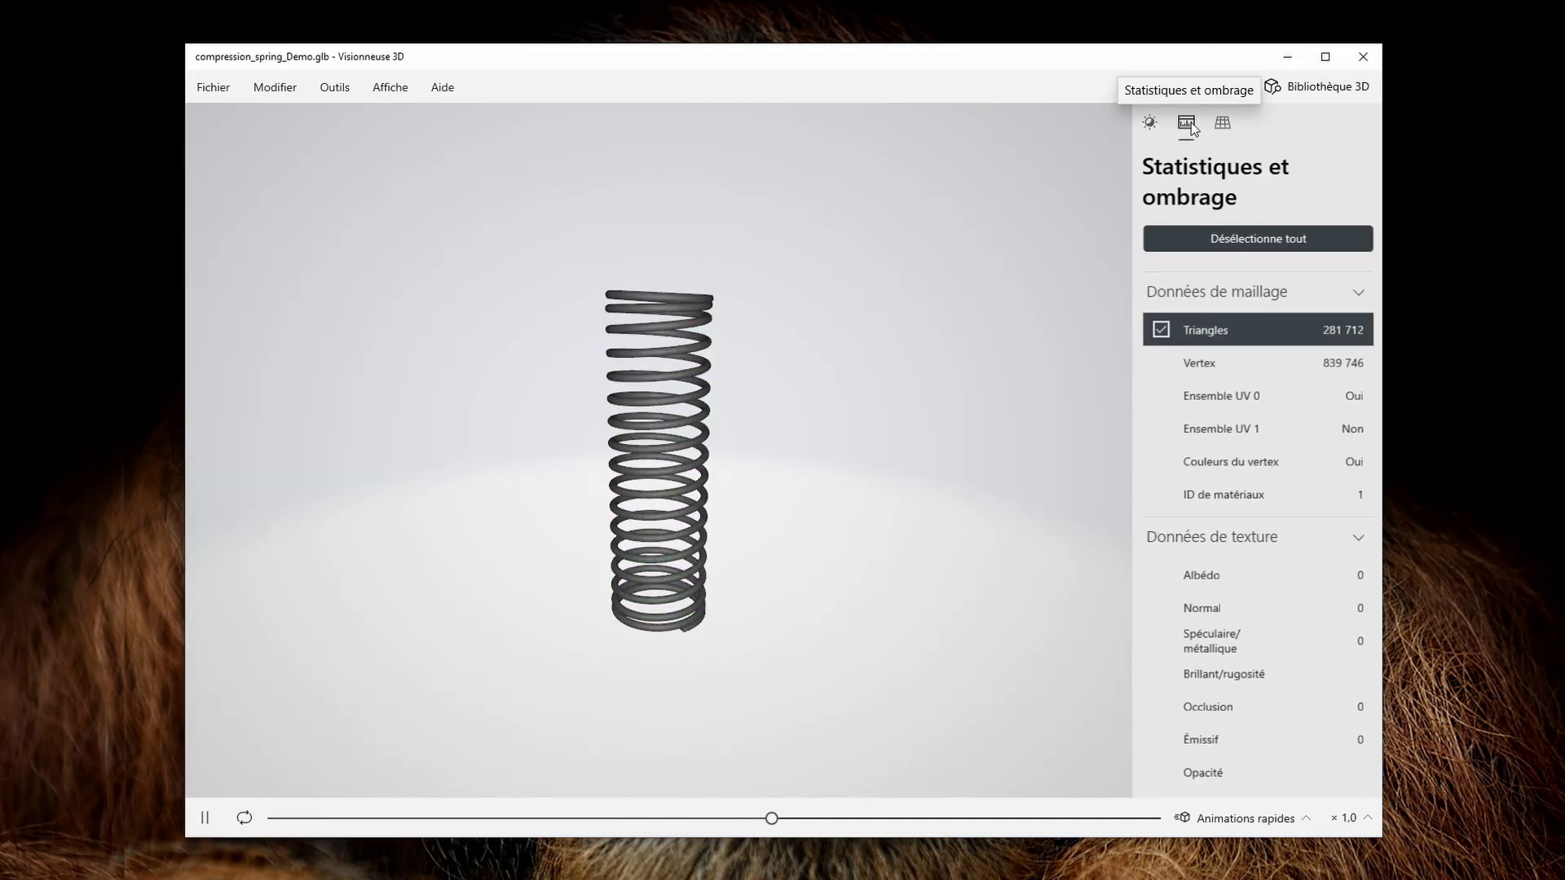
click(1205, 320)
click(1159, 461)
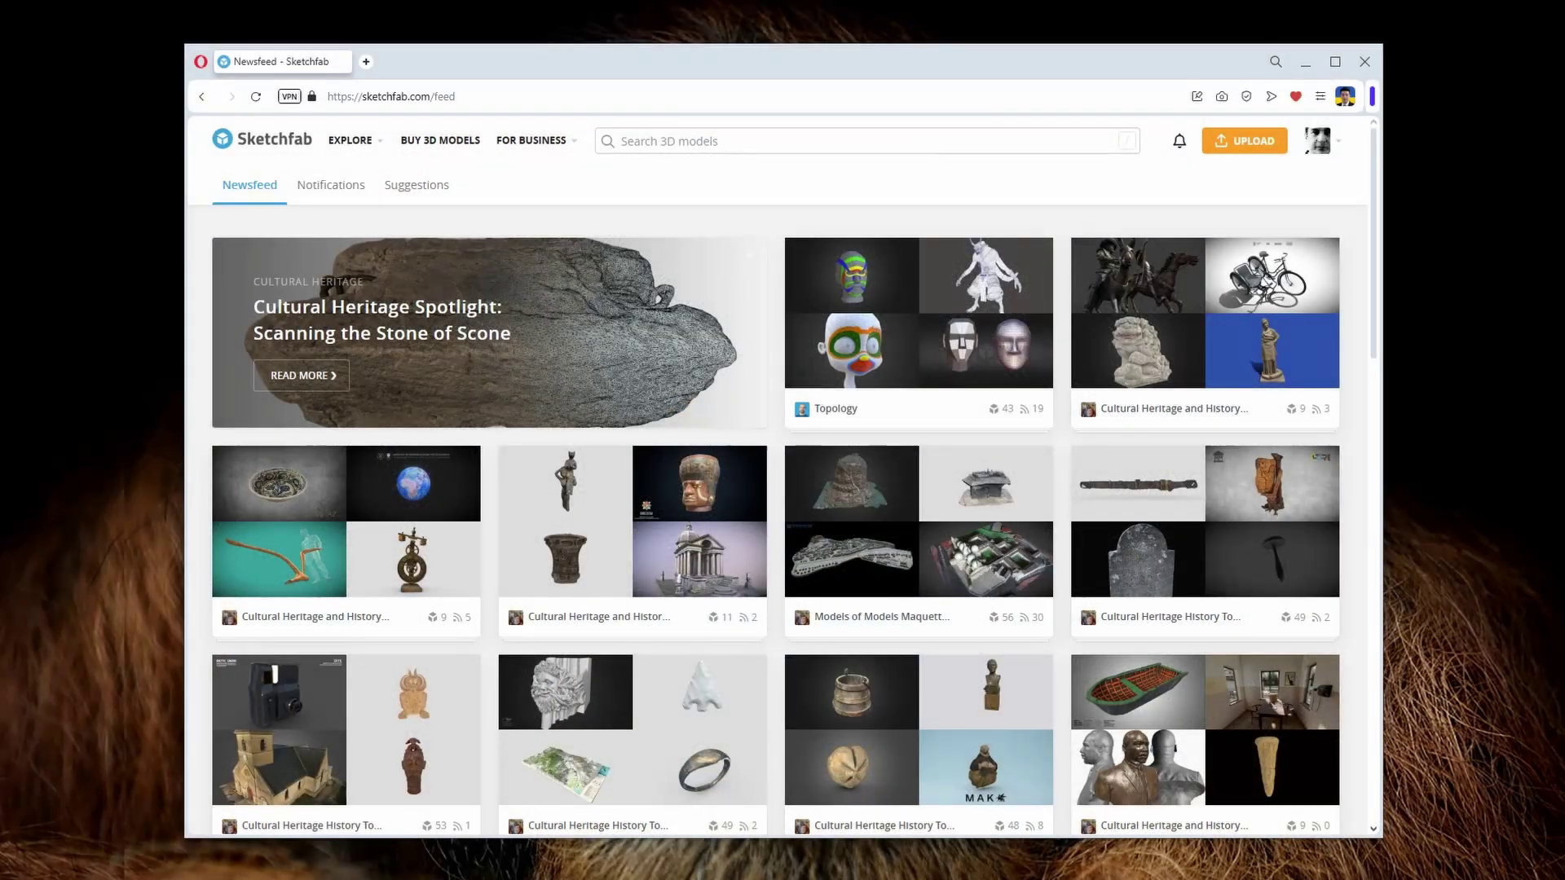
- Upload compression_spring_Demo.glb from the Compression Spring folder as a new model on Sketchfab
click(1247, 141)
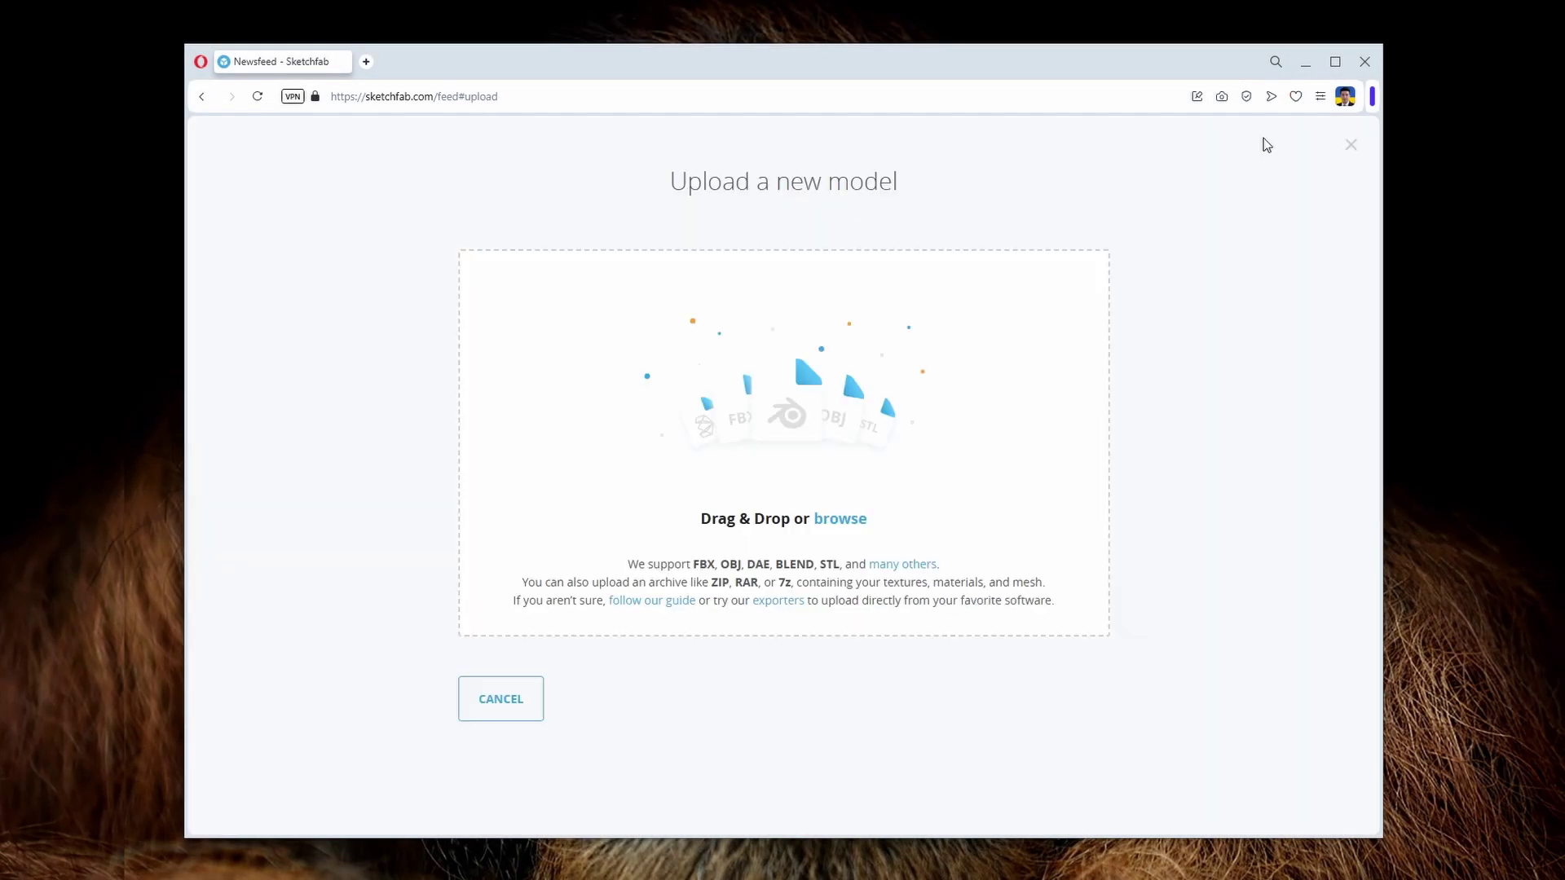
click(843, 520)
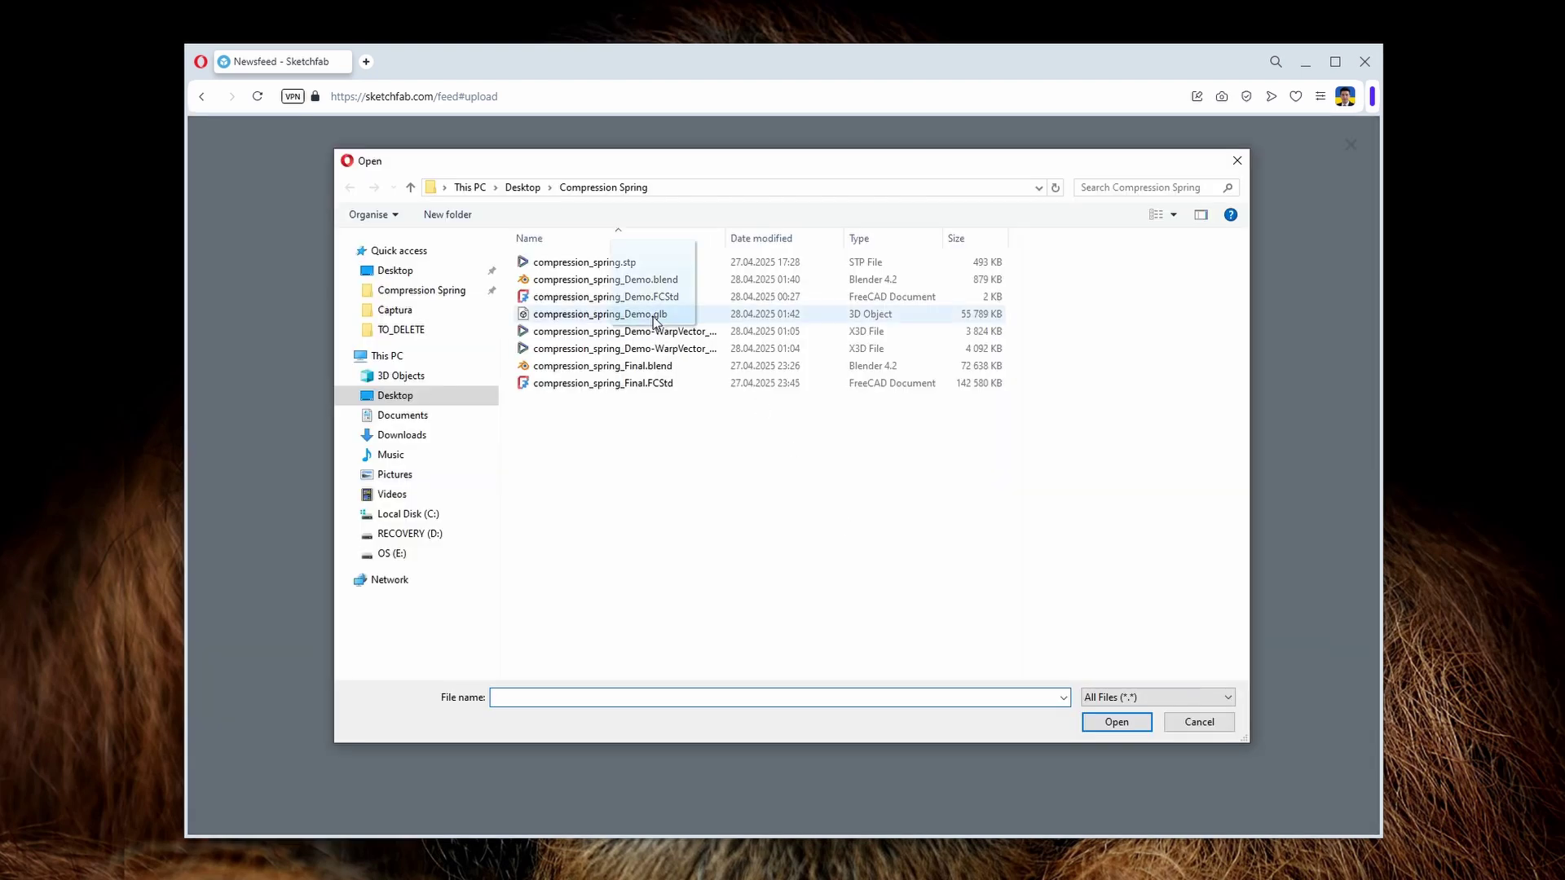
click(619, 314)
click(1108, 722)
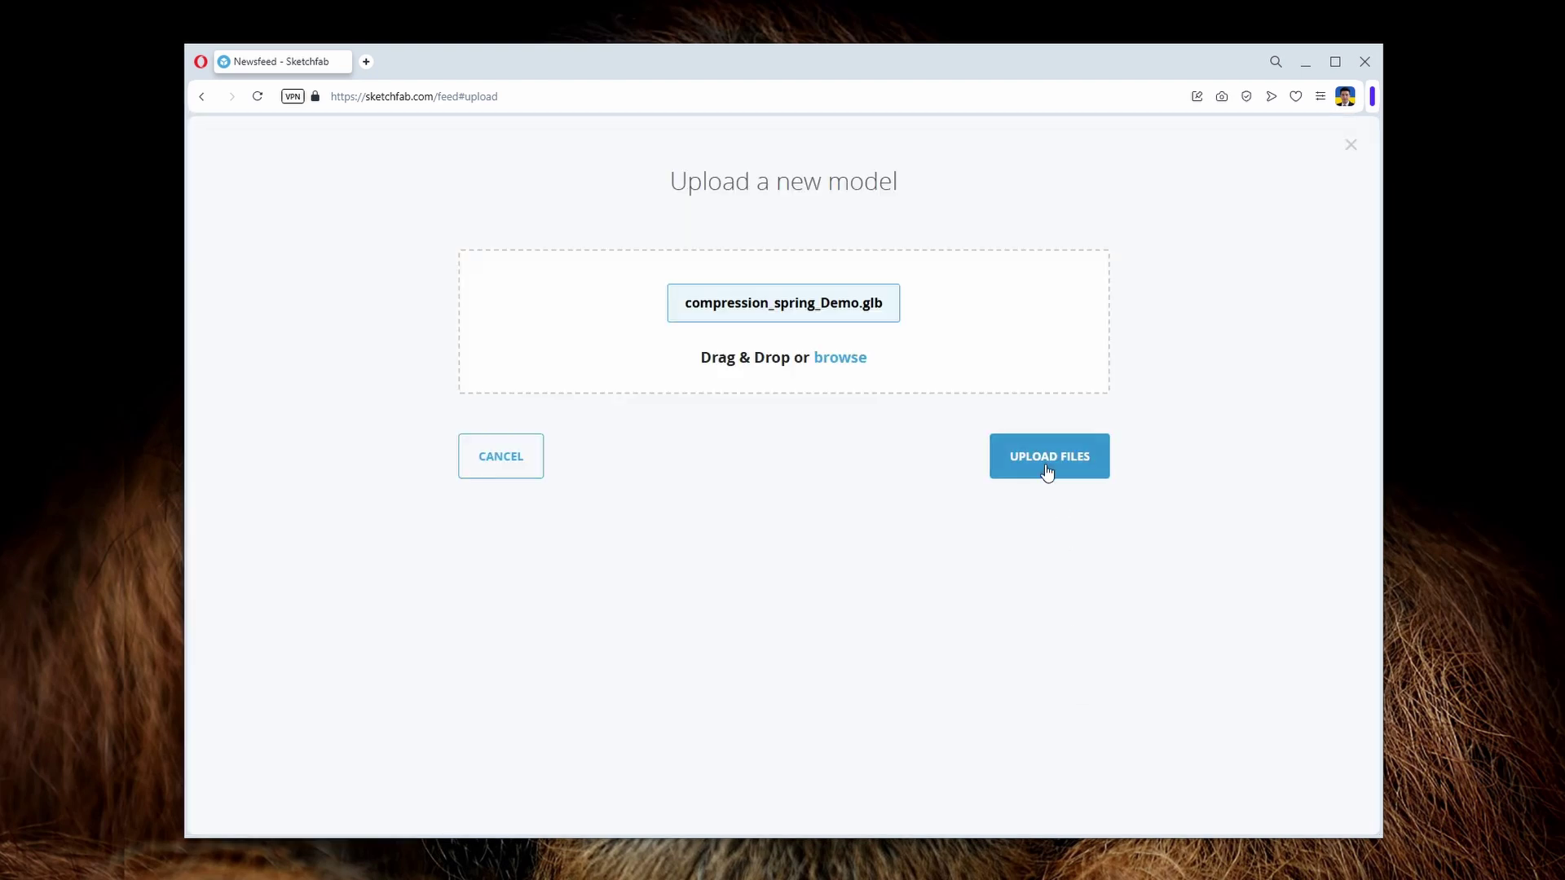
click(1046, 460)
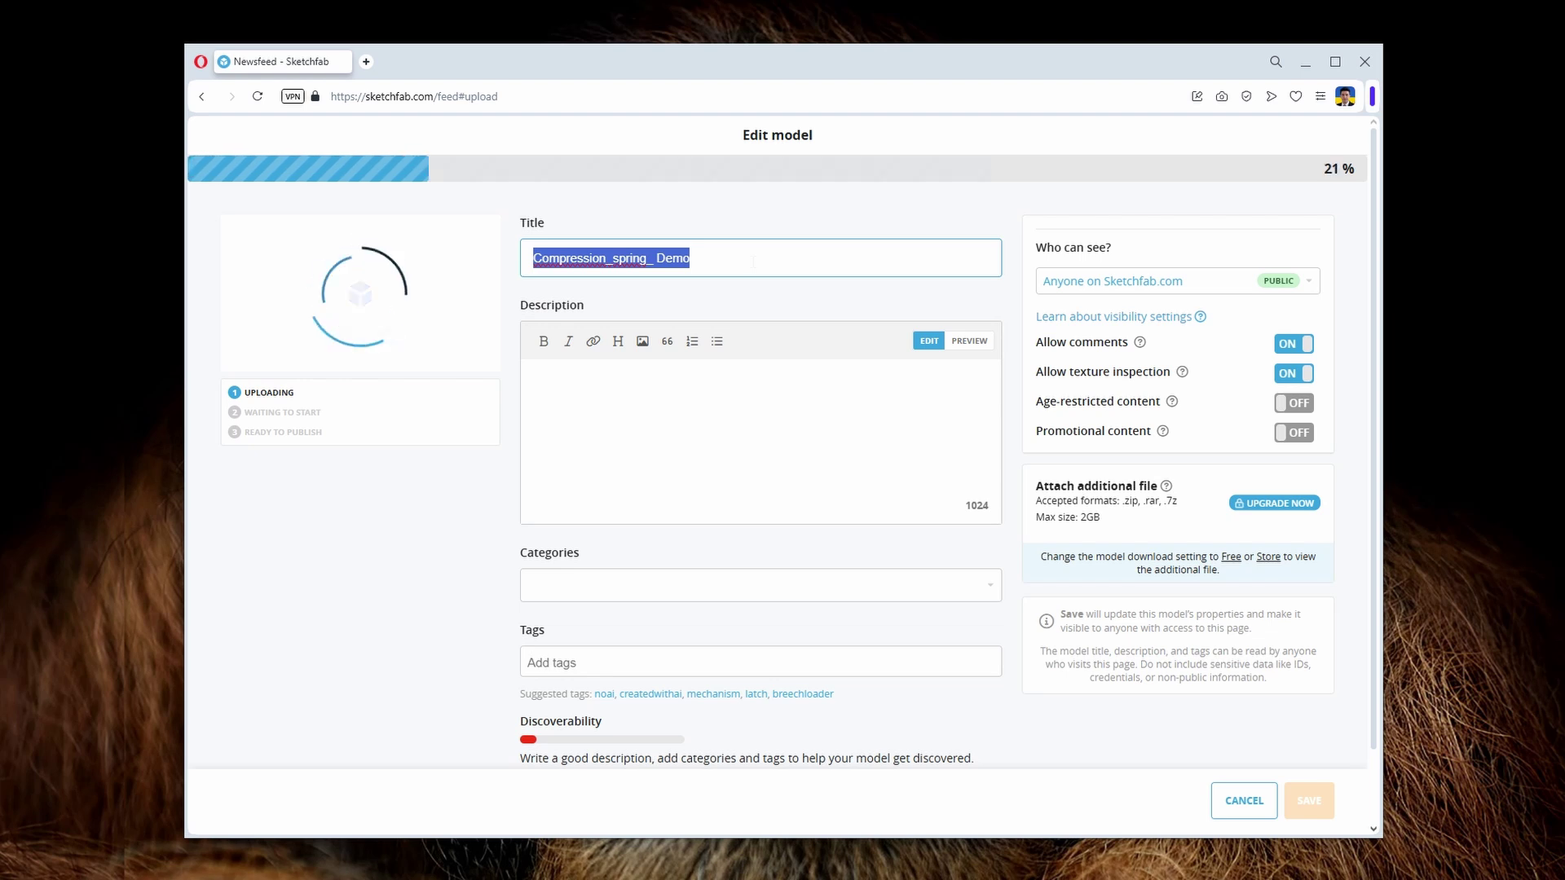
- Title the model "Demo: Spring Animation Using FreeCAD and Blender" and save its properties
text(Demo: Spring Animation Using FreeCAD and Blender)
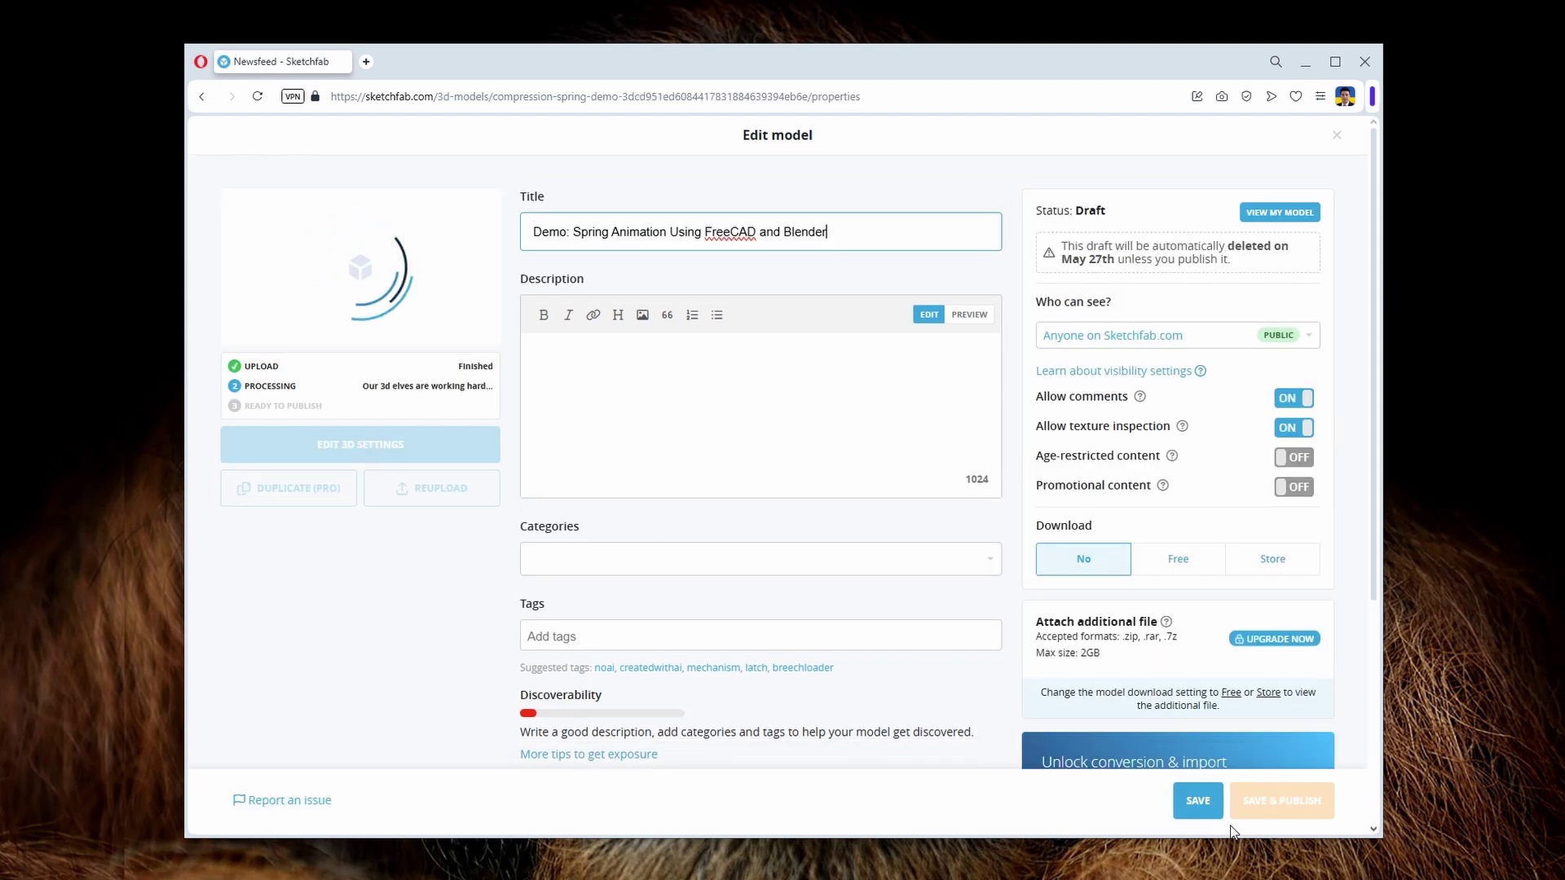
click(1198, 802)
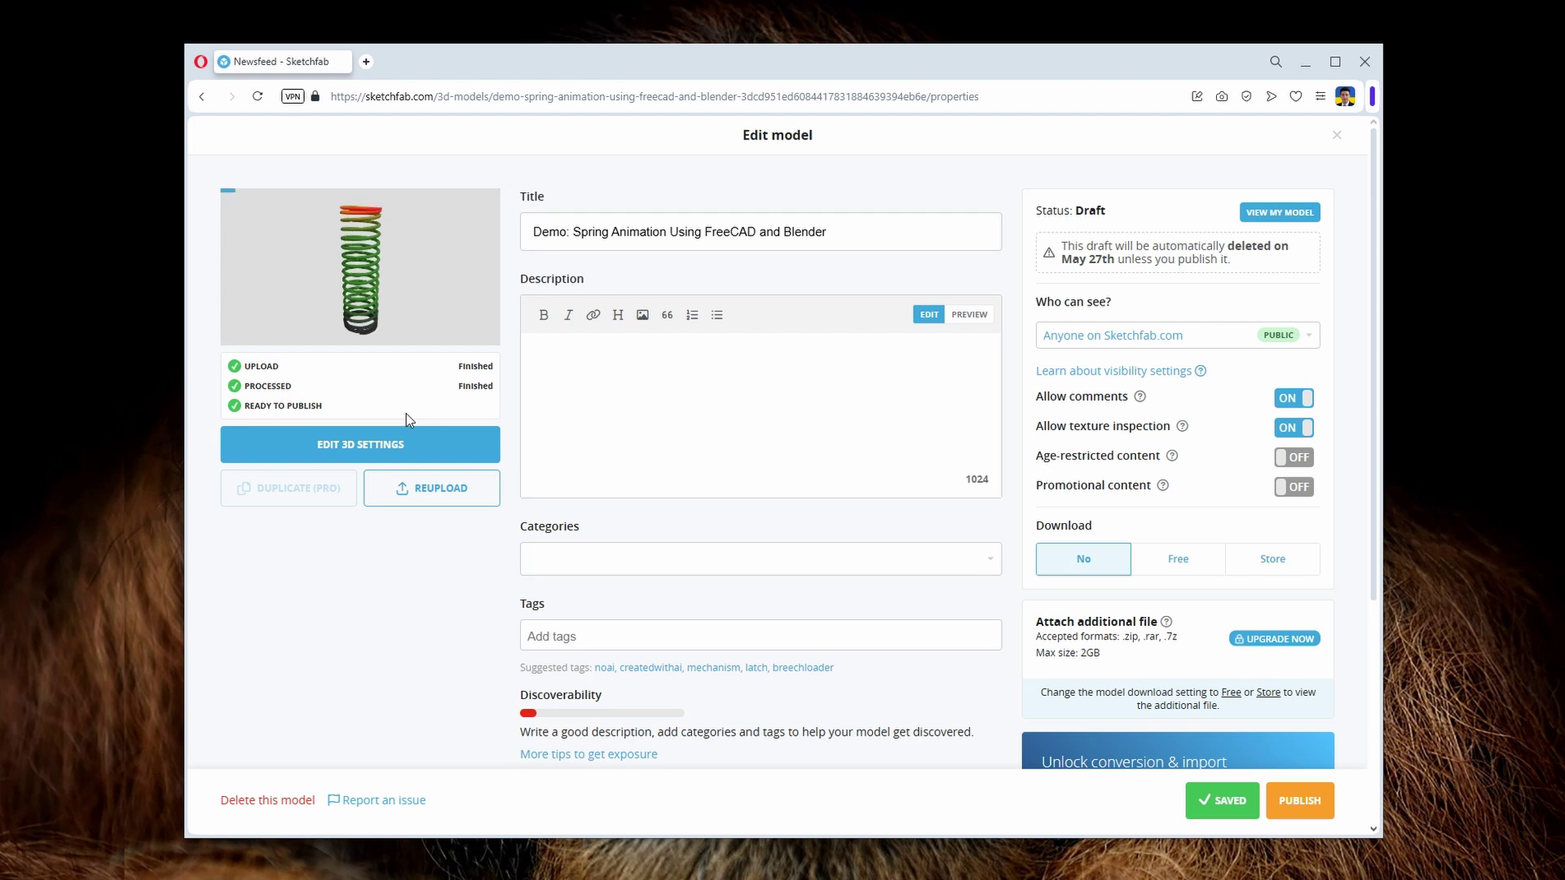
- Open the model's 3D settings, switch the animation from Static Pose to KeyAction and set the camera's field of view to 1°
click(407, 456)
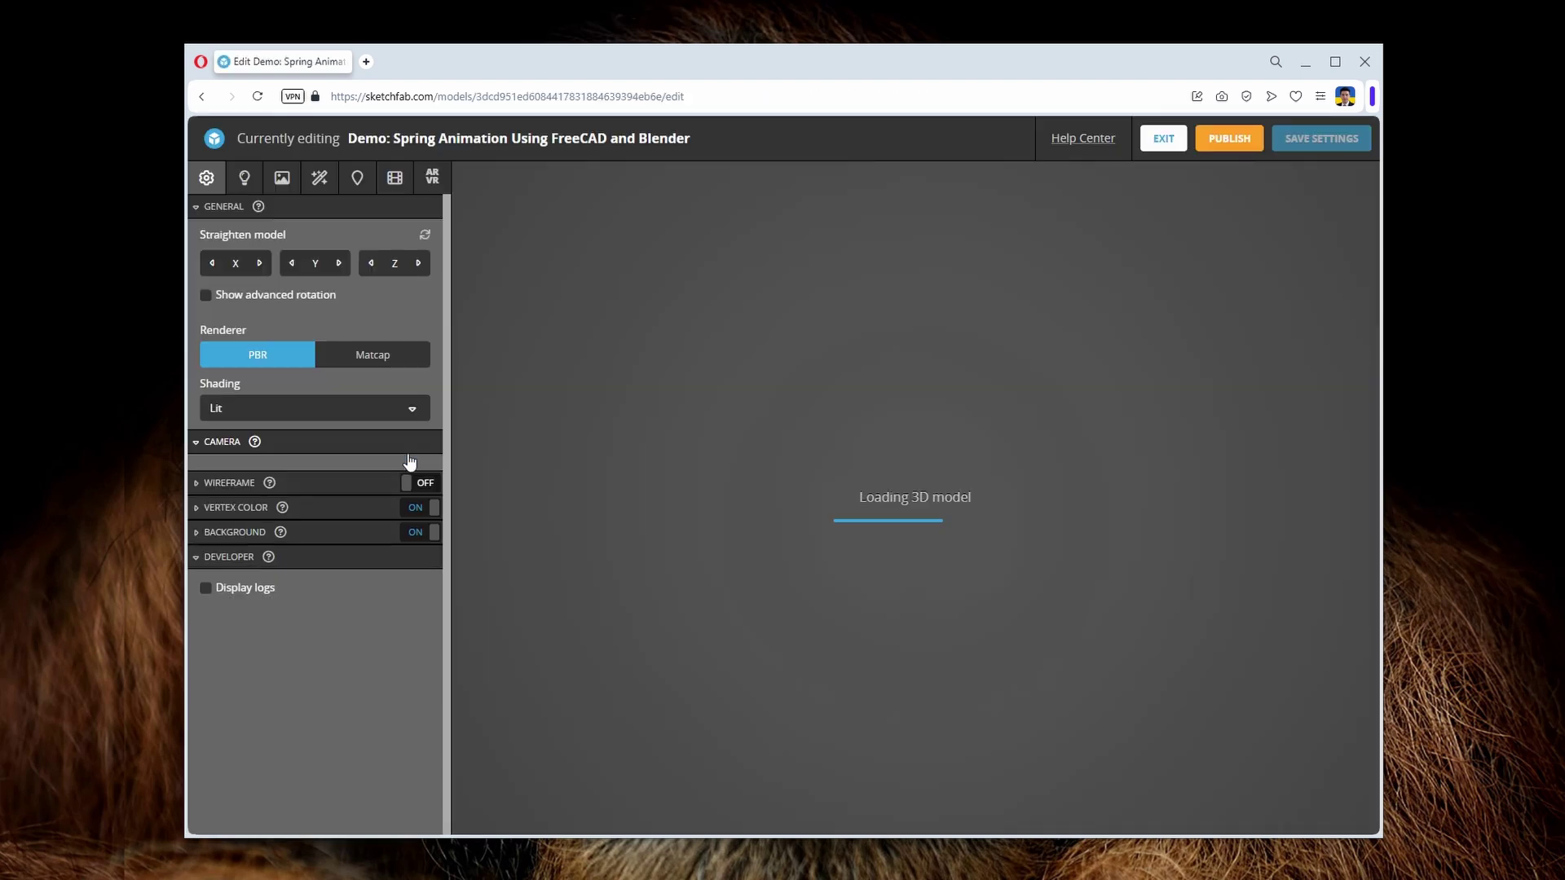
scroll(910, 544, down, 5)
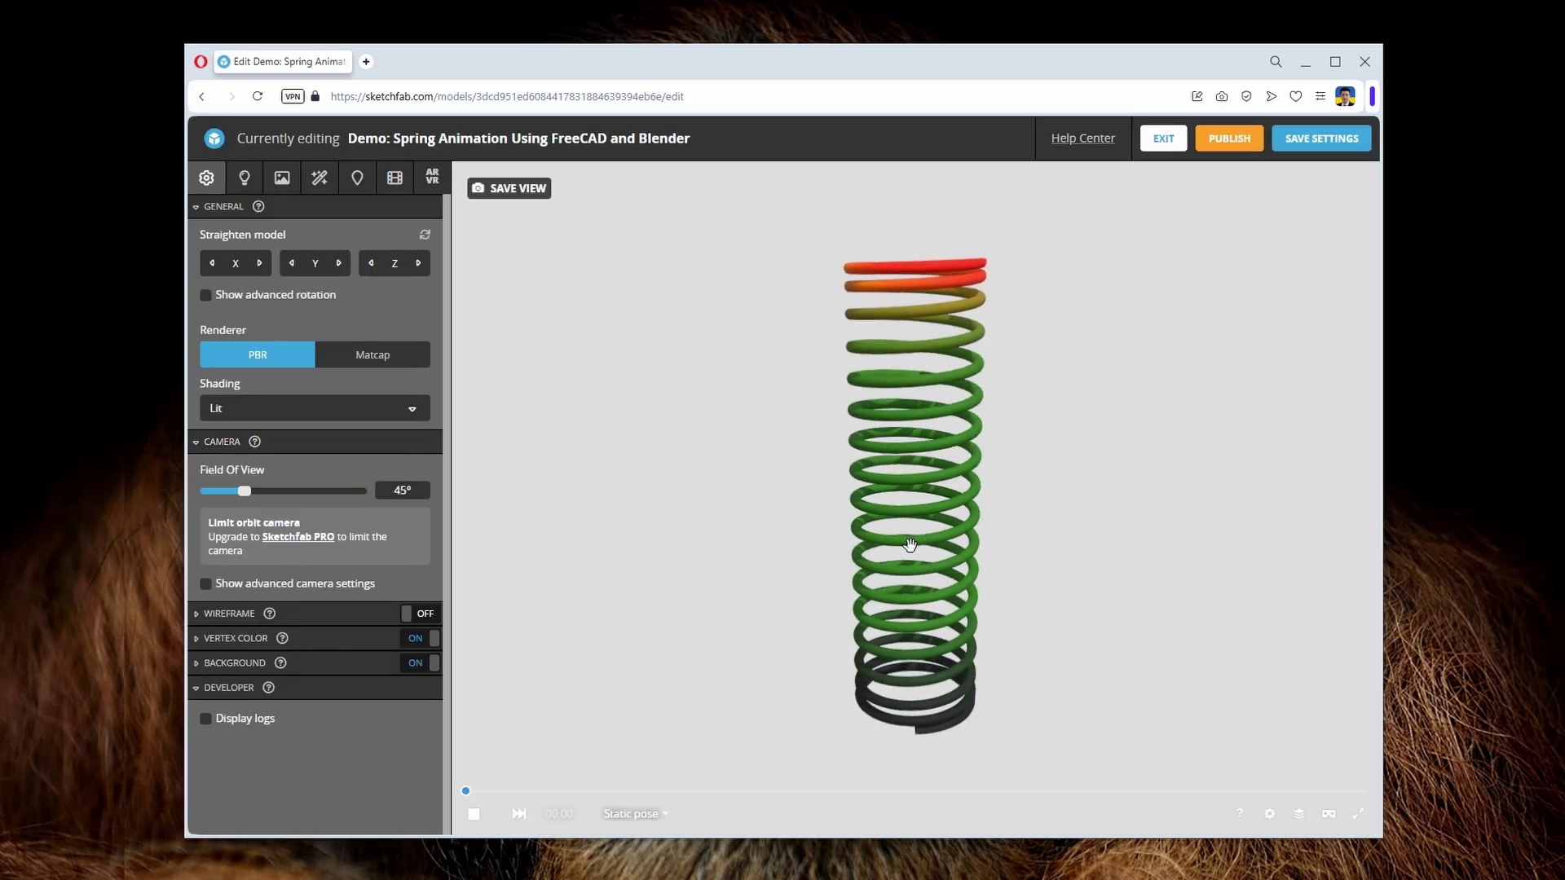
click(637, 814)
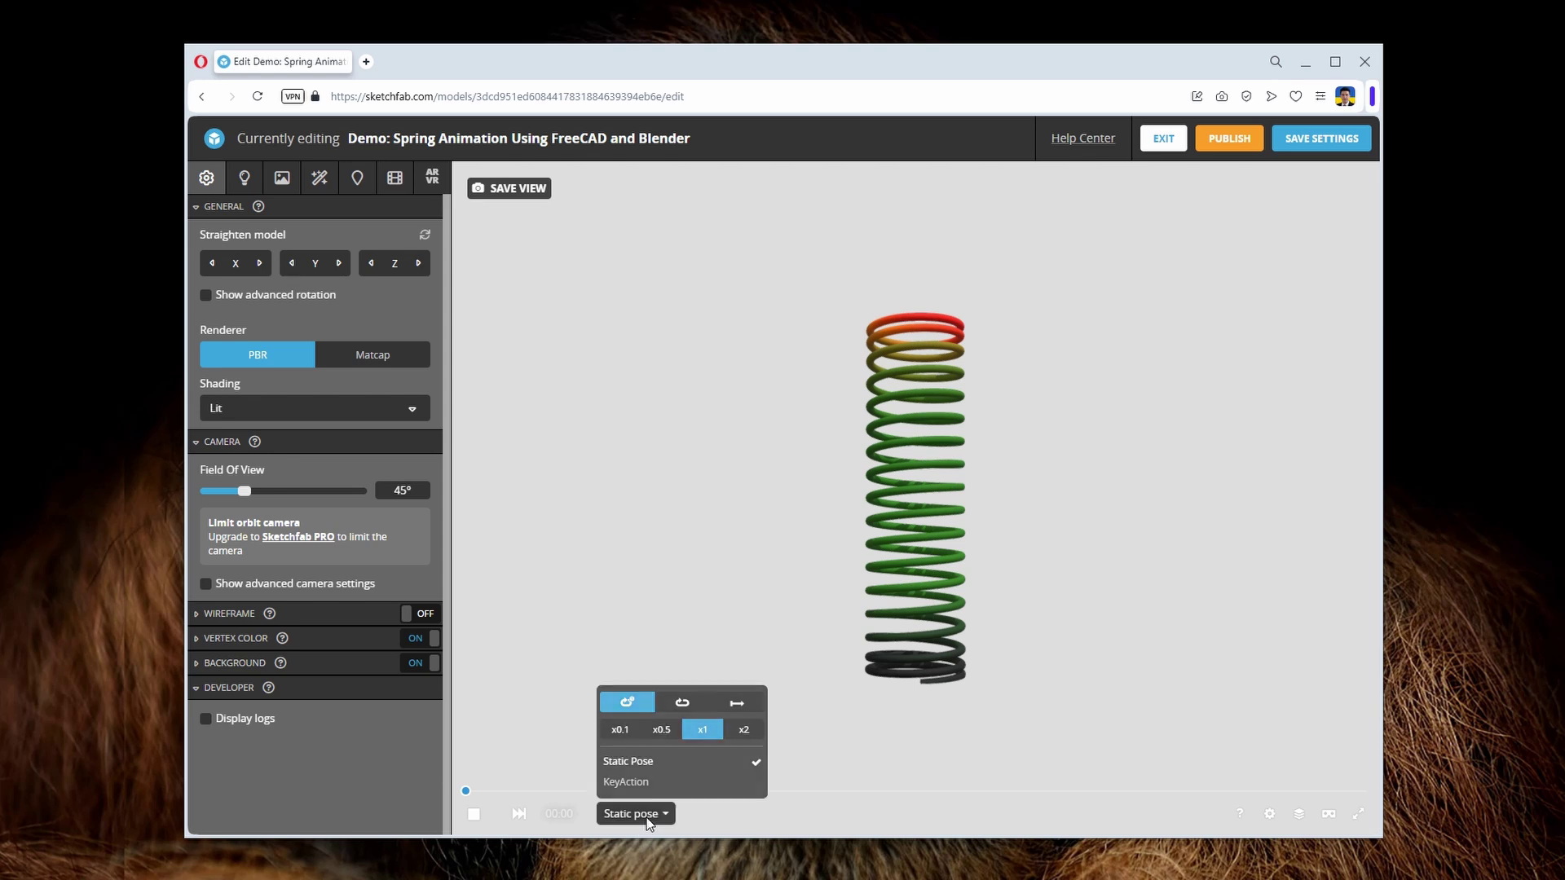
click(649, 782)
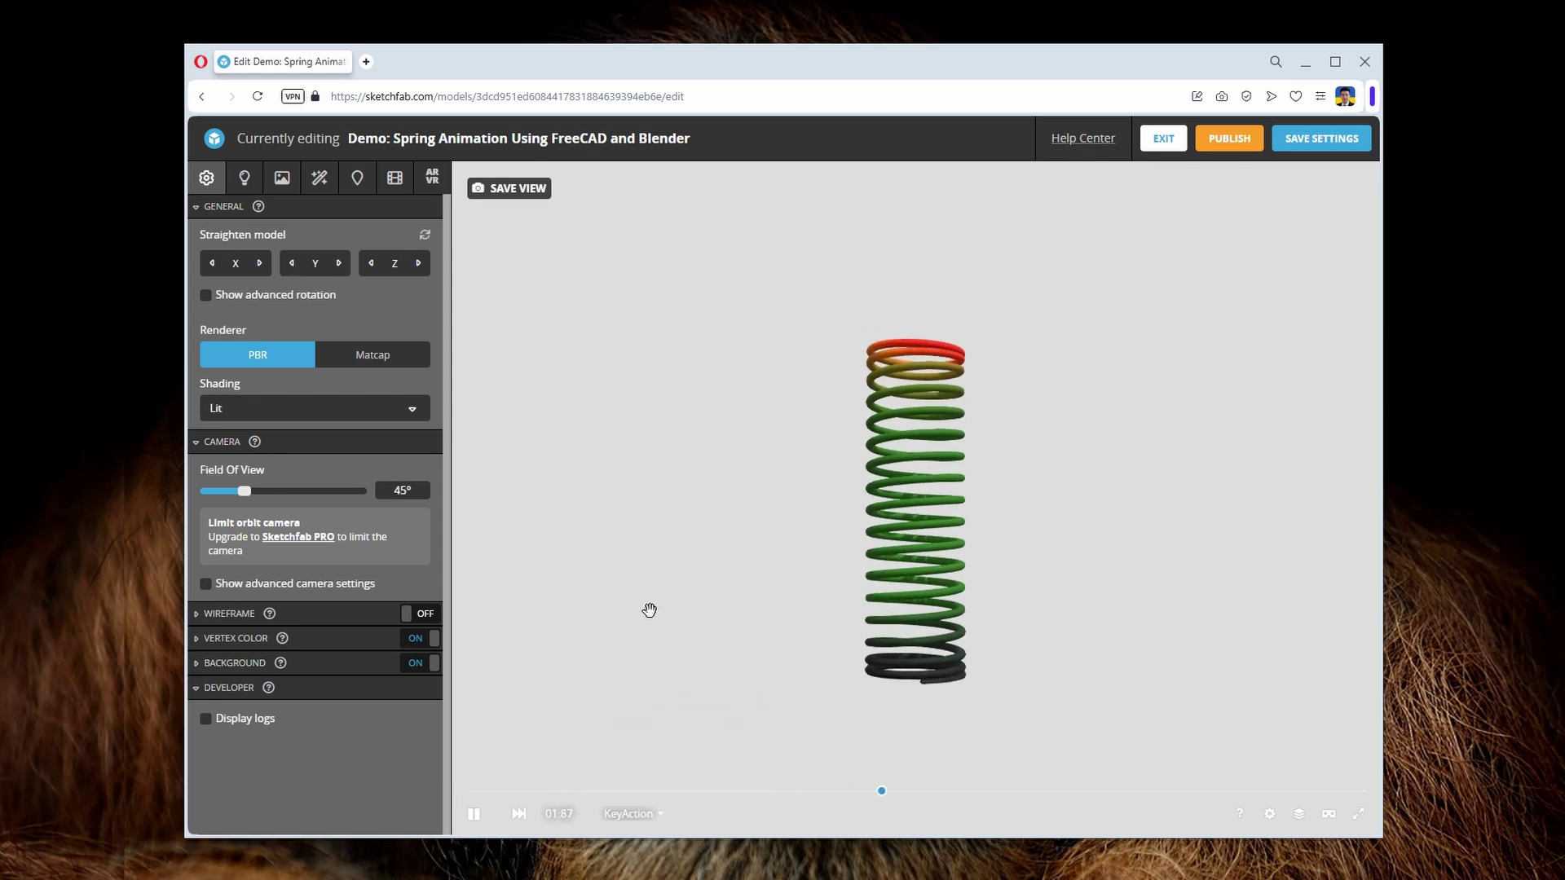
drag(243, 490, 189, 485)
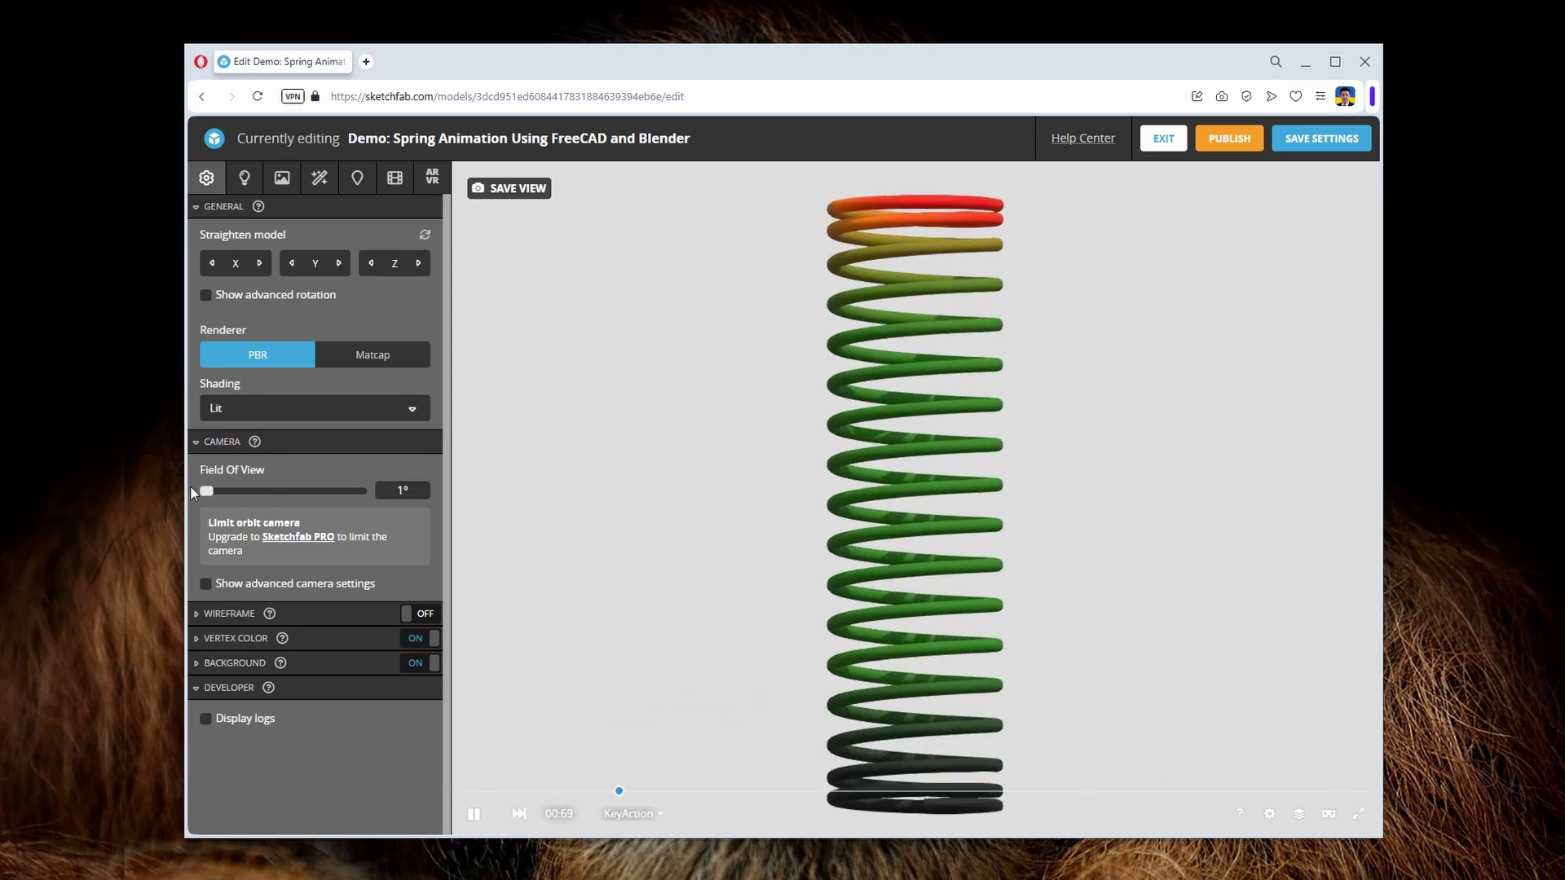
- Review the lighting and scene settings, make the spring's vertex colors display unlit, and enable post-processing with SSAO
click(244, 178)
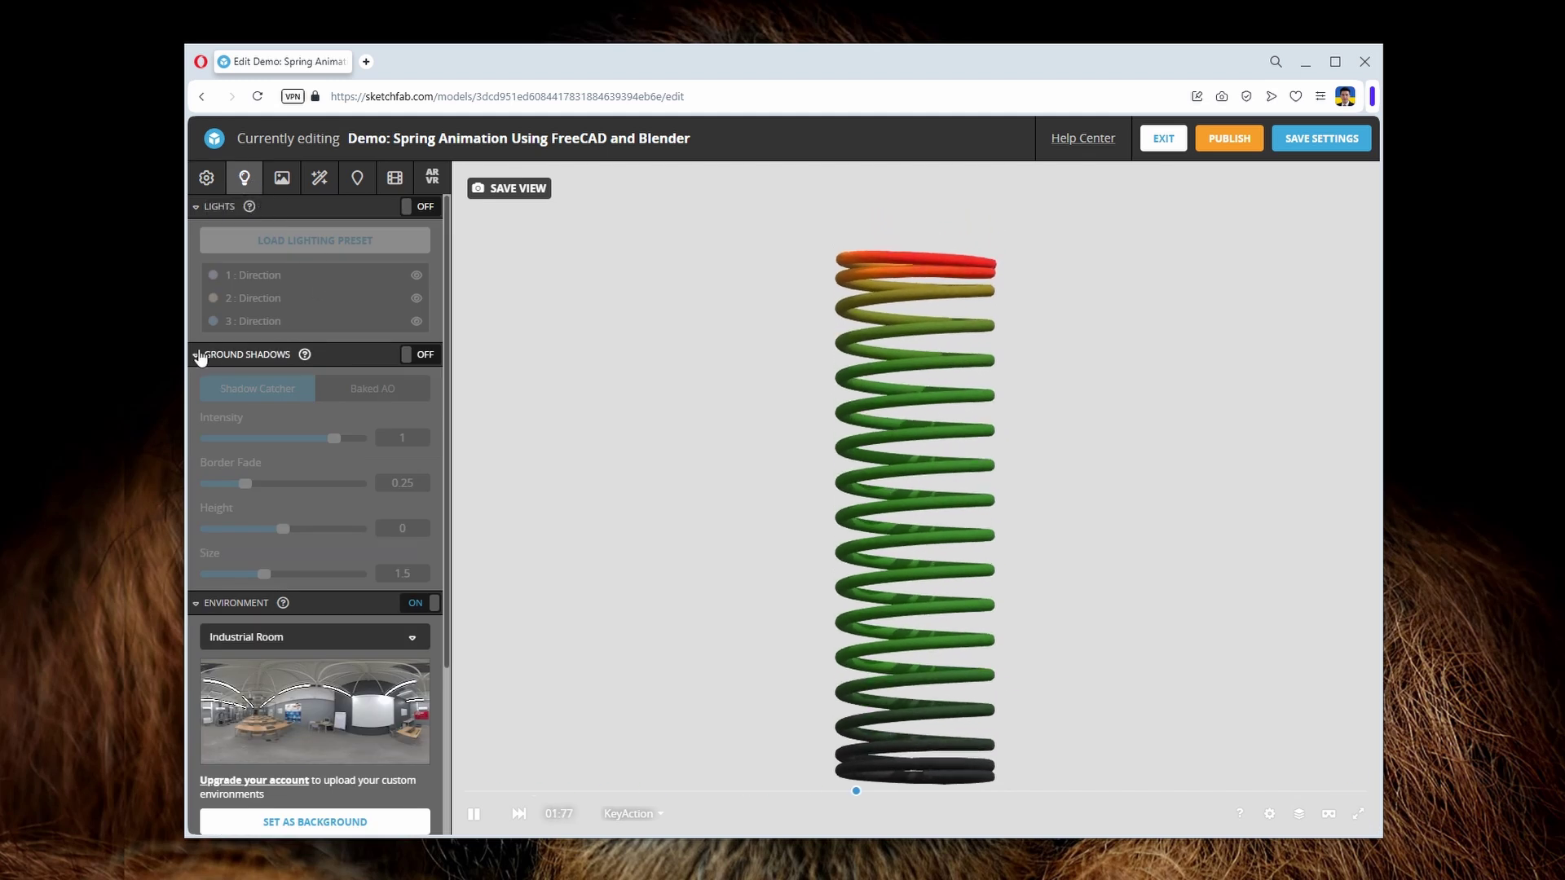
click(282, 177)
click(212, 416)
click(336, 468)
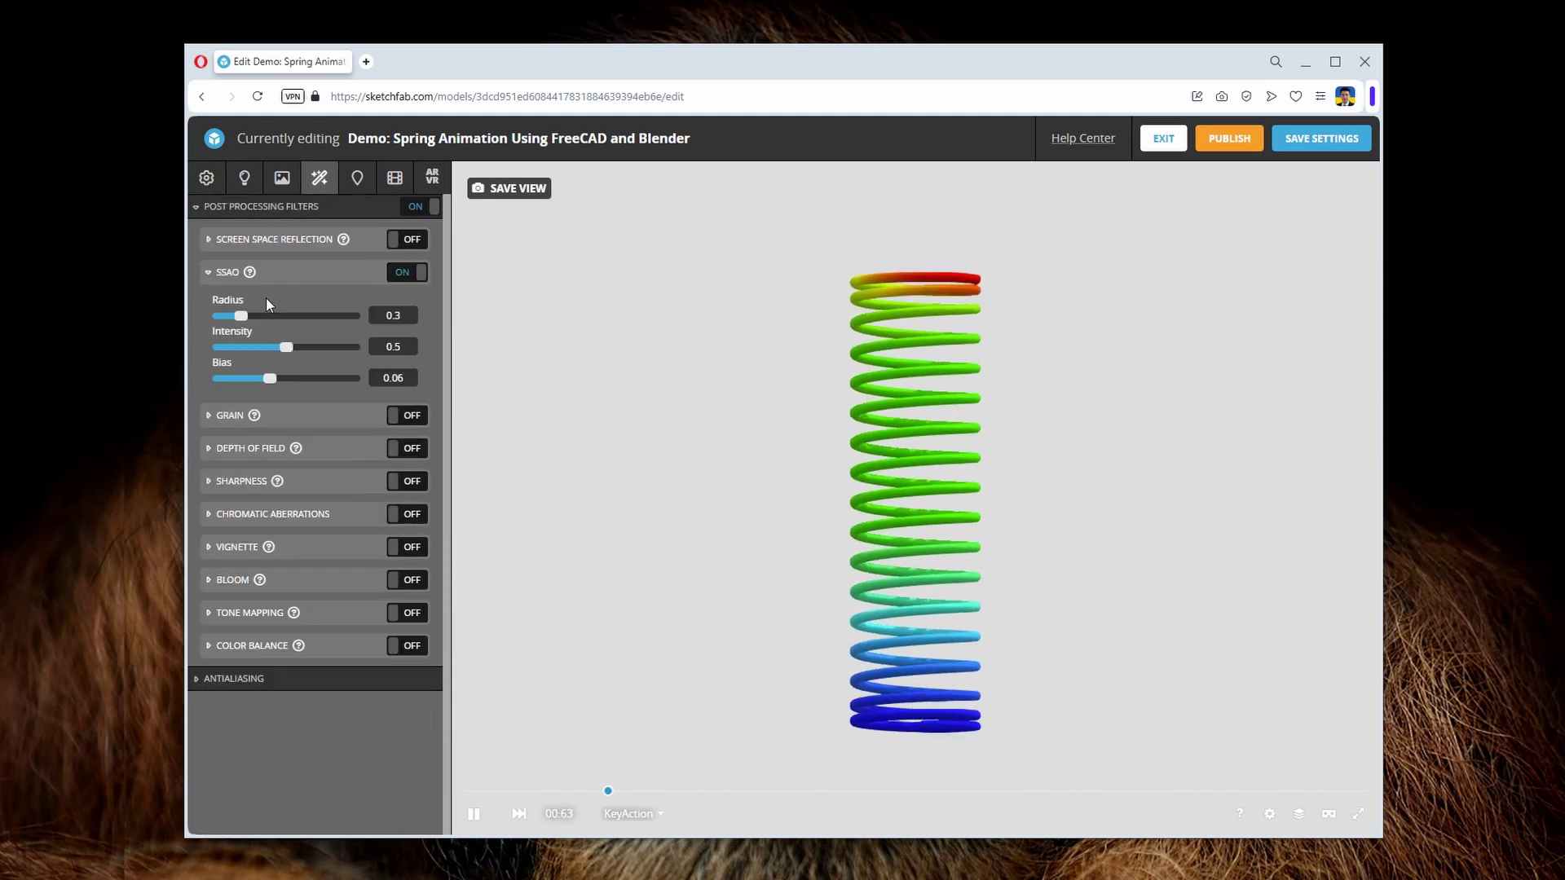
- Enable the Grain and Vignette post-processing filters for the spring model and exit the 3D settings editor
click(407, 416)
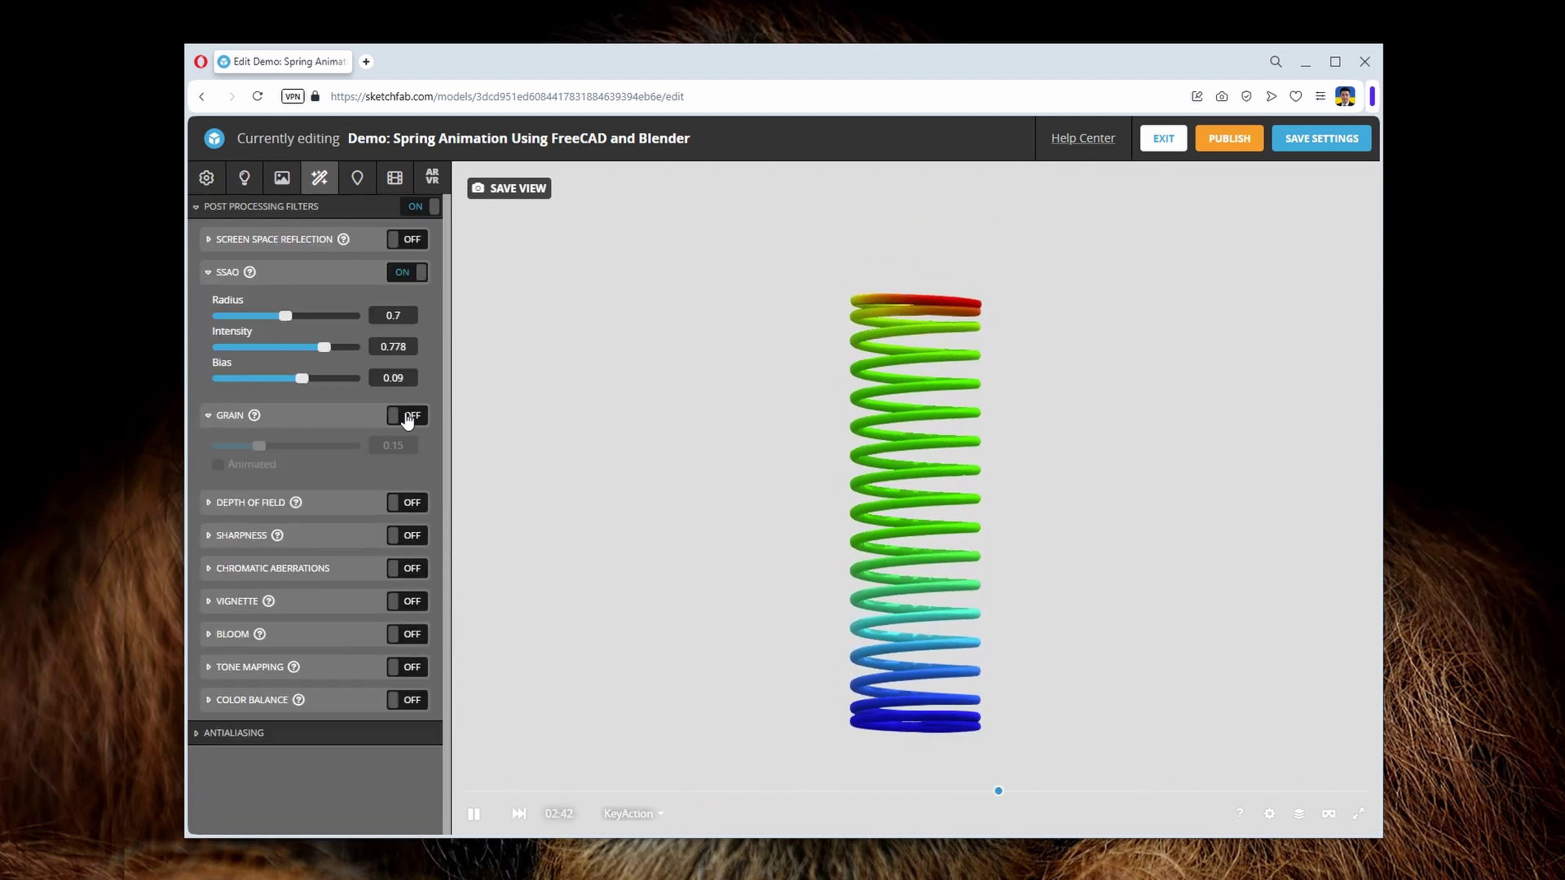
click(409, 602)
click(207, 601)
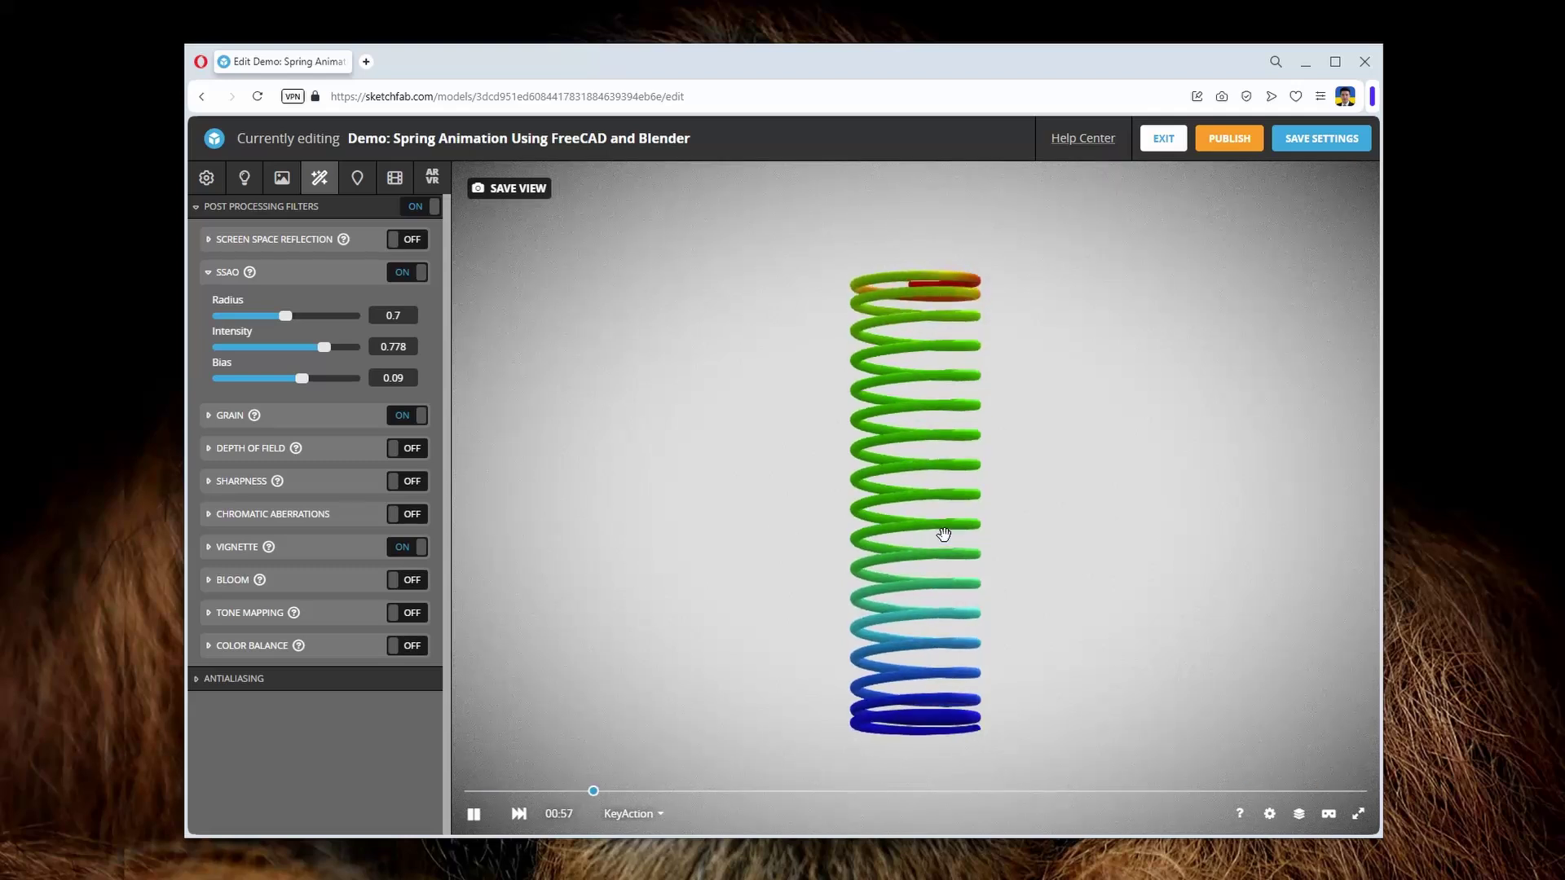
click(1163, 138)
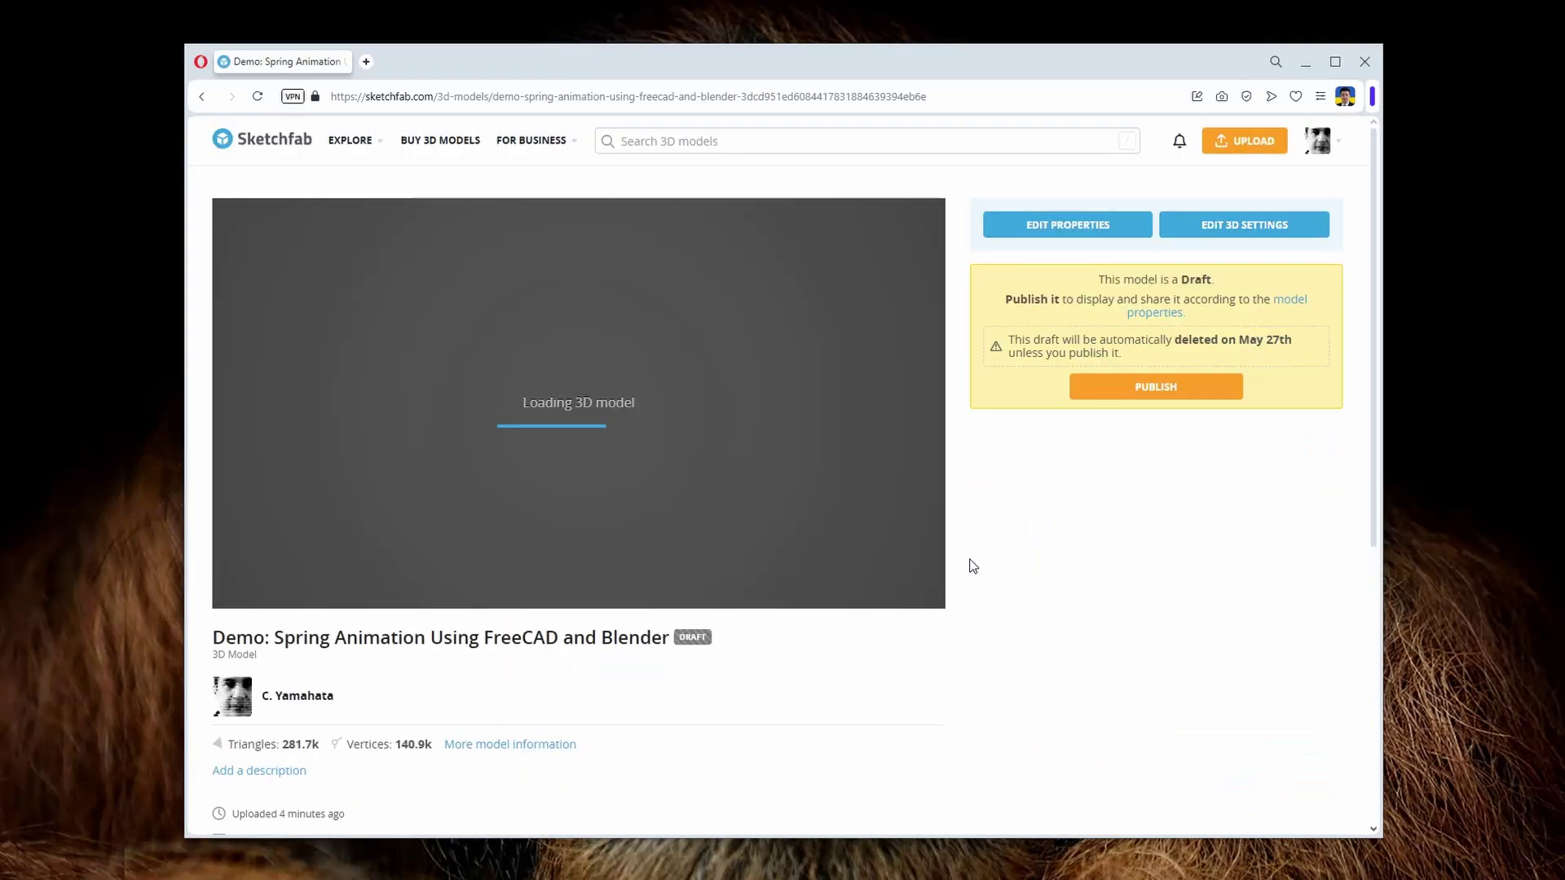
- View the spring animation in theatre mode and full screen, repositioning the model to inspect its movement
click(895, 587)
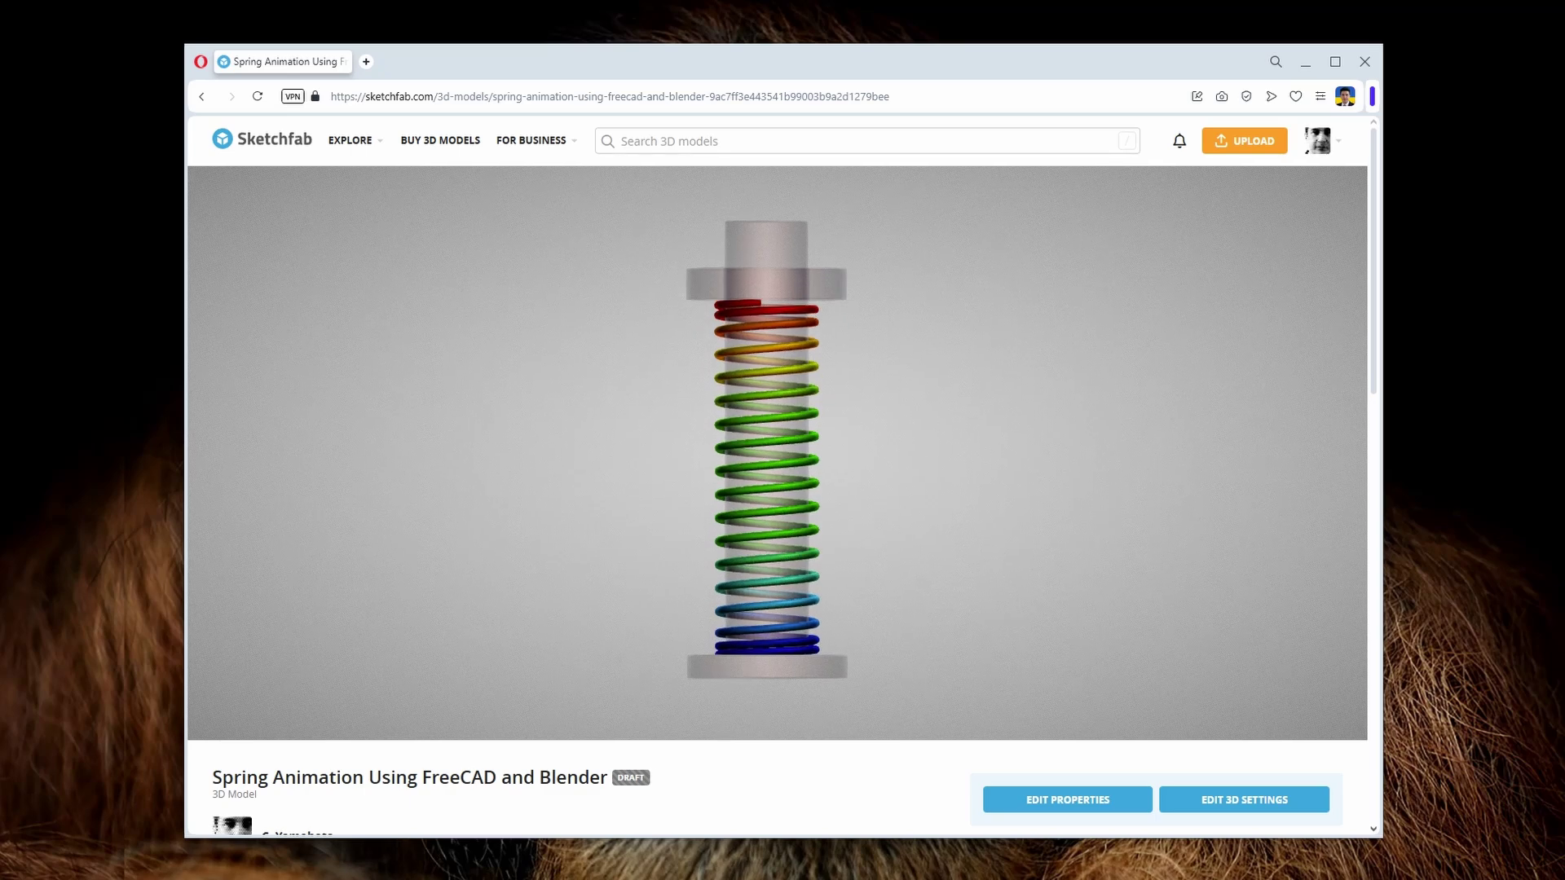
click(1327, 717)
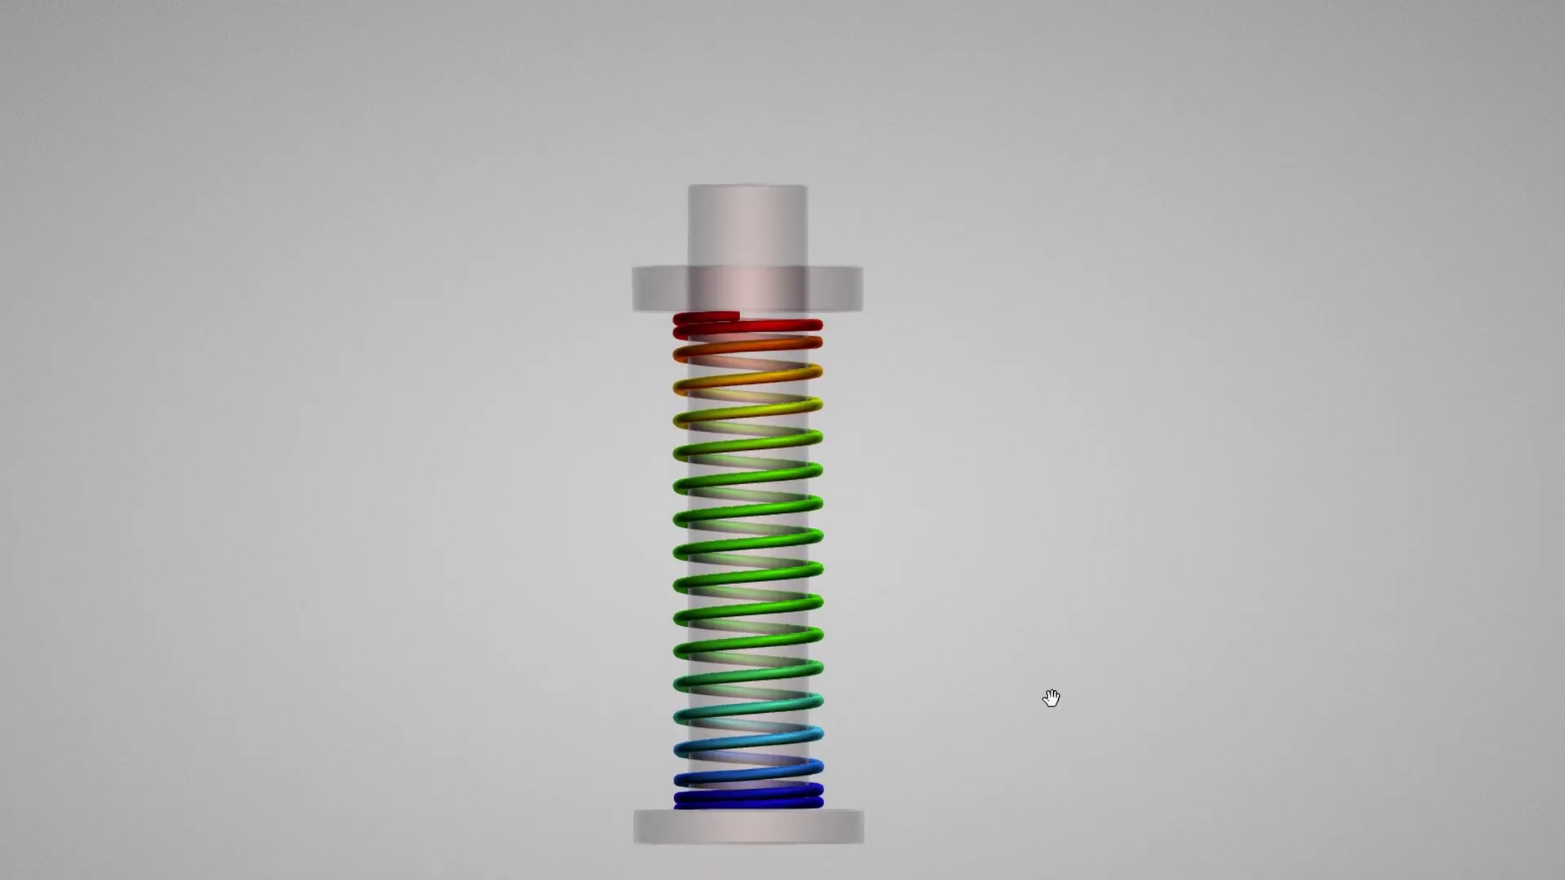
right_drag(972, 691, 965, 653)
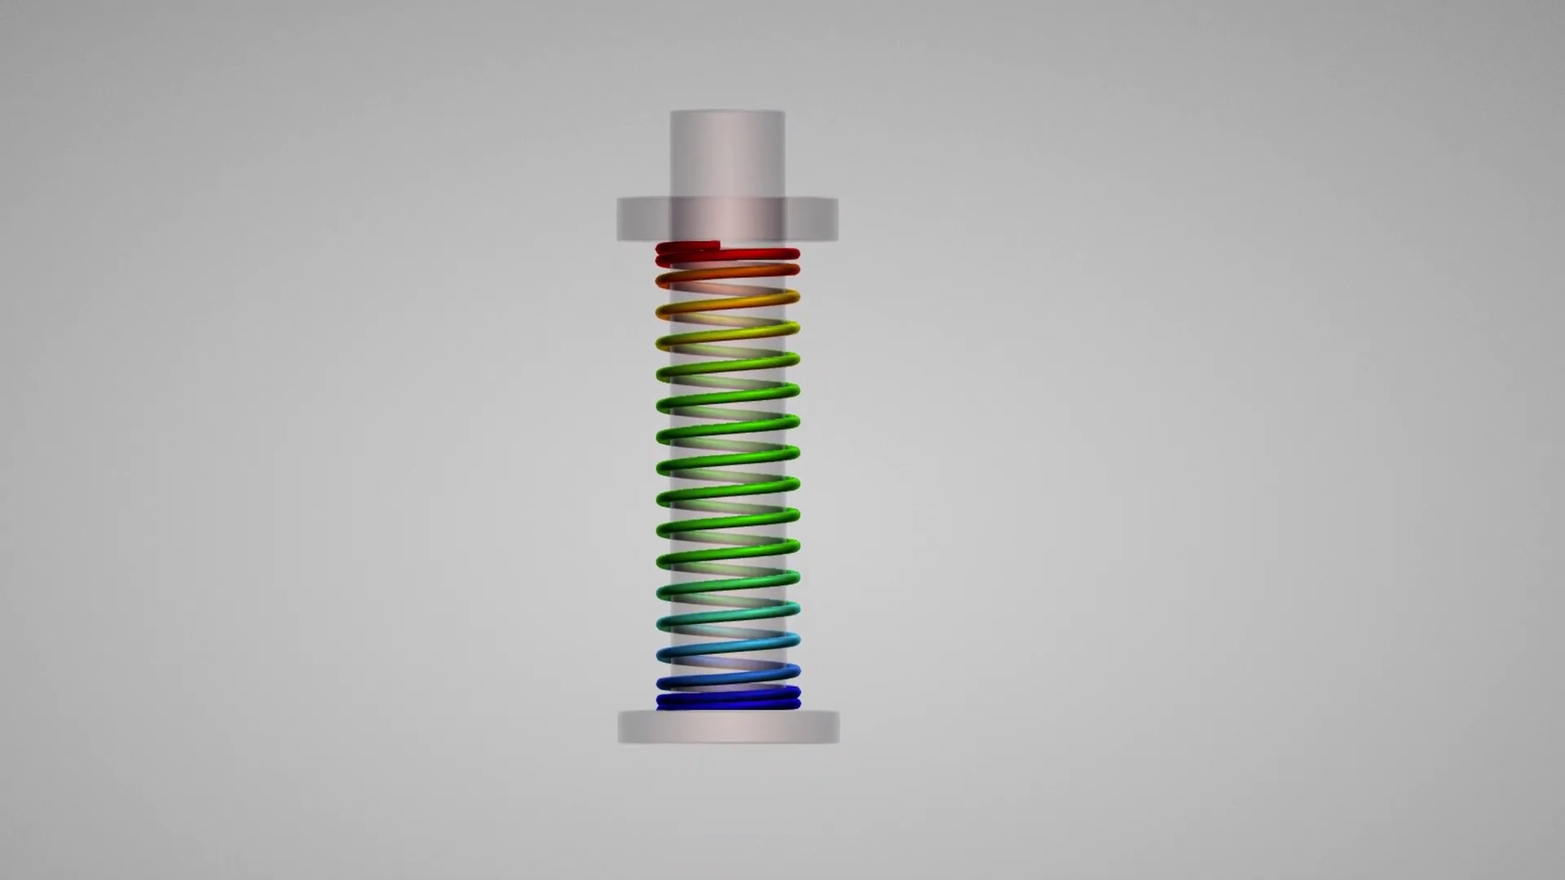